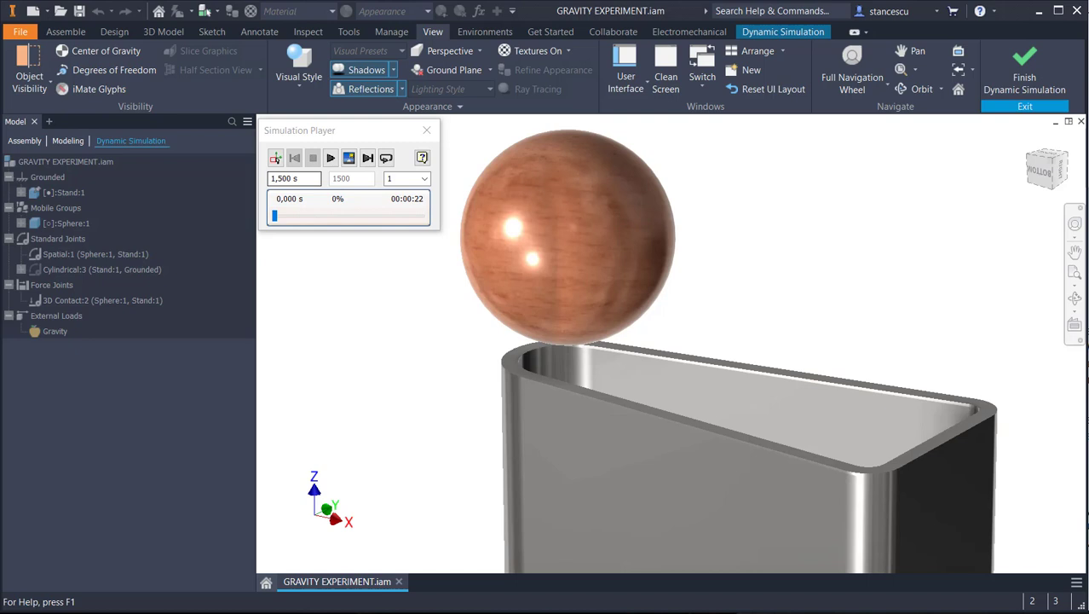
- Run the 1,500 s gravity simulation and examine the sphere's final position on the stand
left_click(331, 160)
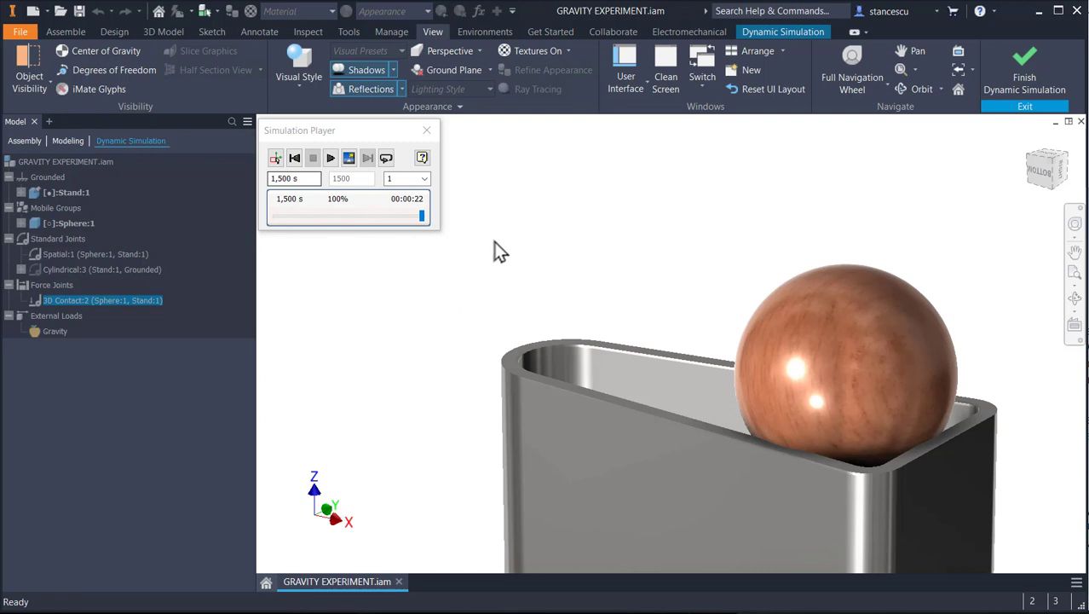
left_click(514, 260)
scroll(624, 284, "down", 3)
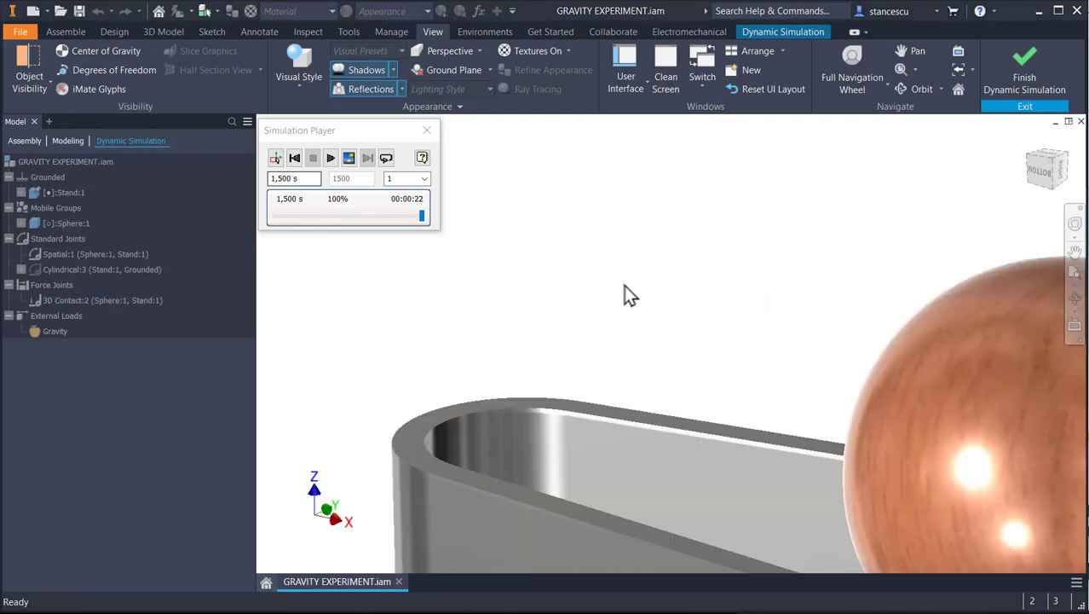
left_click(637, 293)
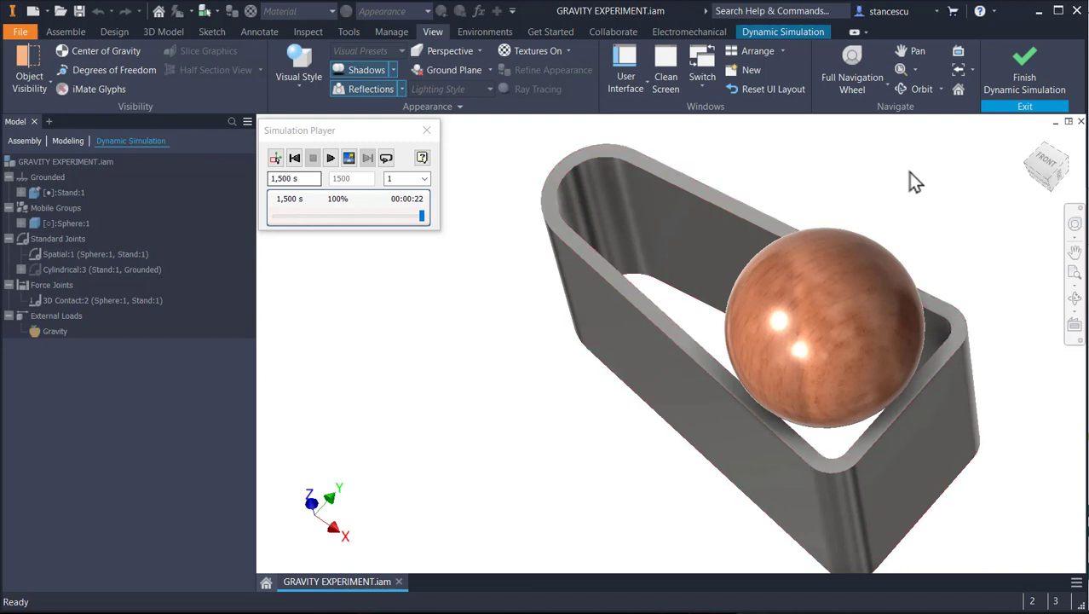
left_click(925, 196)
- Rewind the simulation to the start and return the assembly to construction mode
key("F6")
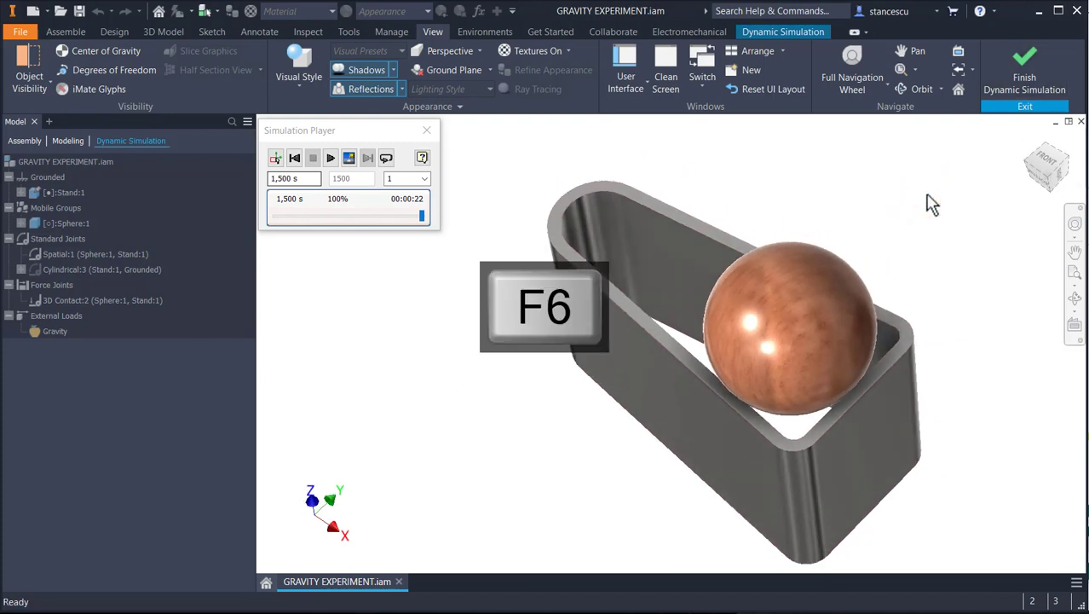
left_click(296, 159)
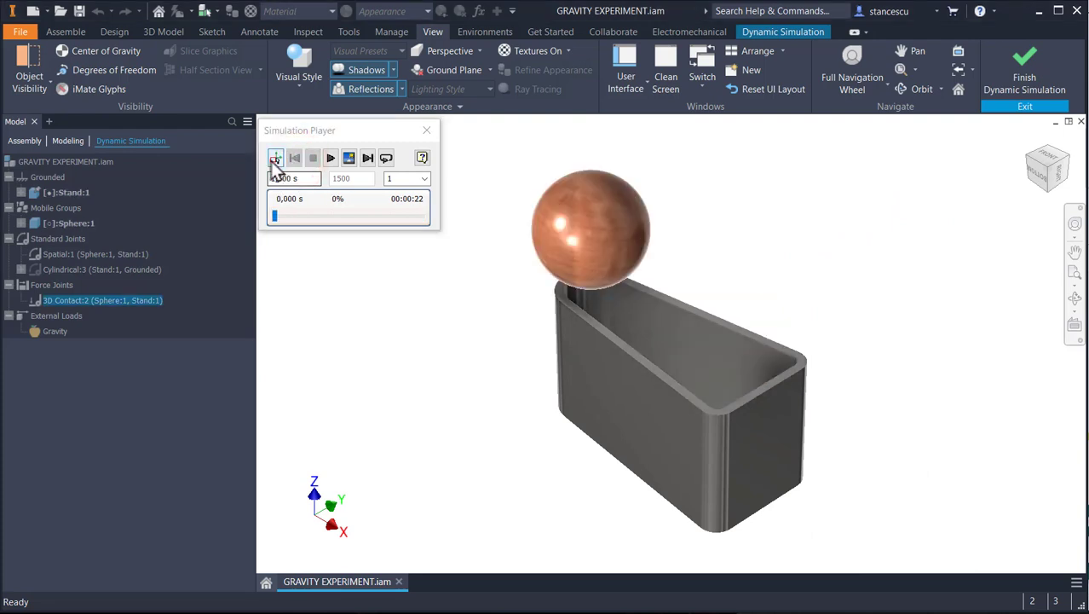
left_click(274, 159)
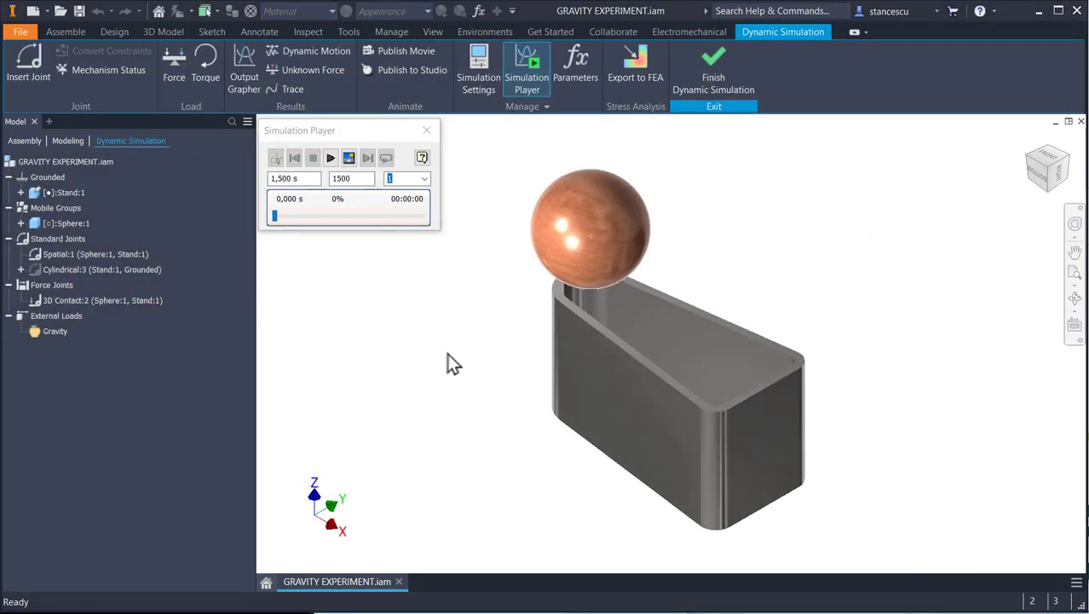
- Create a new part from the metric Standard (mm).ipt template and start a 2D sketch on the XY plane
left_click(33, 11)
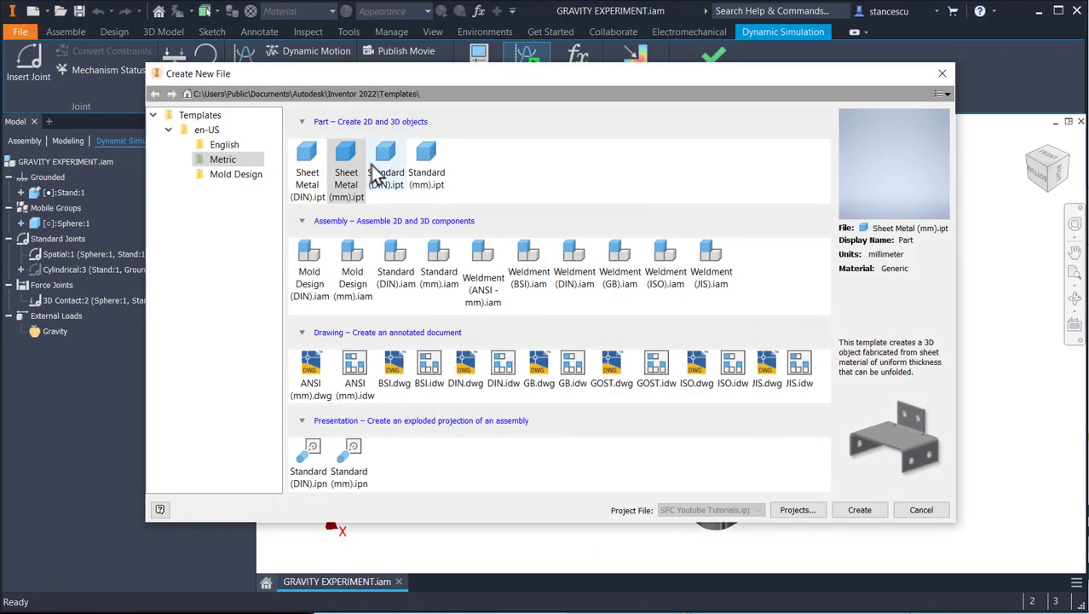
left_click(383, 155)
double_click(437, 164)
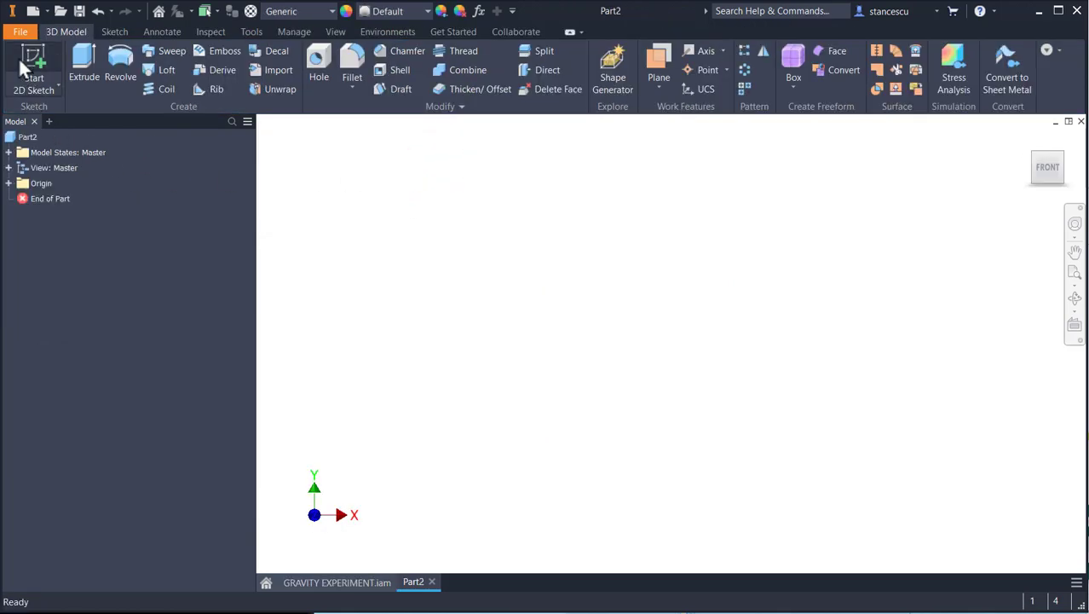
left_click(20, 59)
left_click(626, 212)
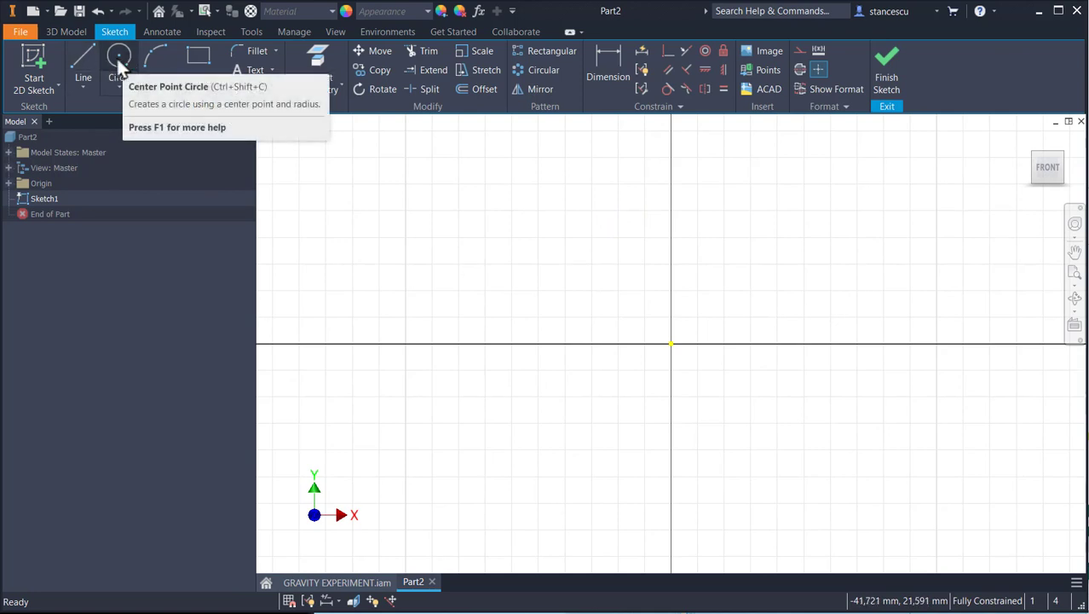
- Sketch a closed wedge profile around the X axis, with a tangent arc near the origin, a lower side about 36 mm long and a wide end line
left_click(90, 66)
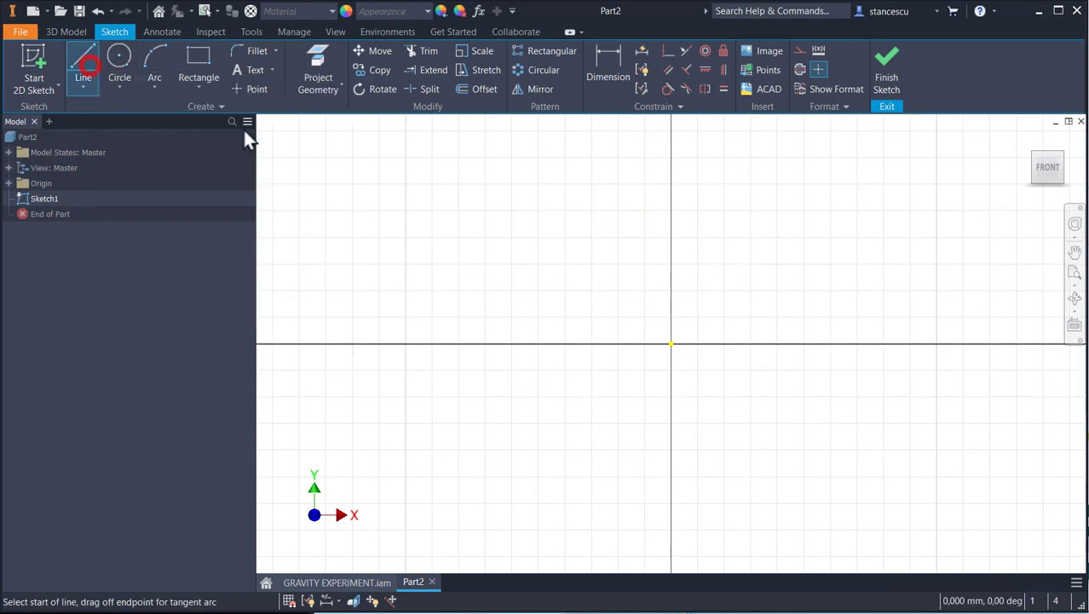
scroll(649, 292, "up", 2)
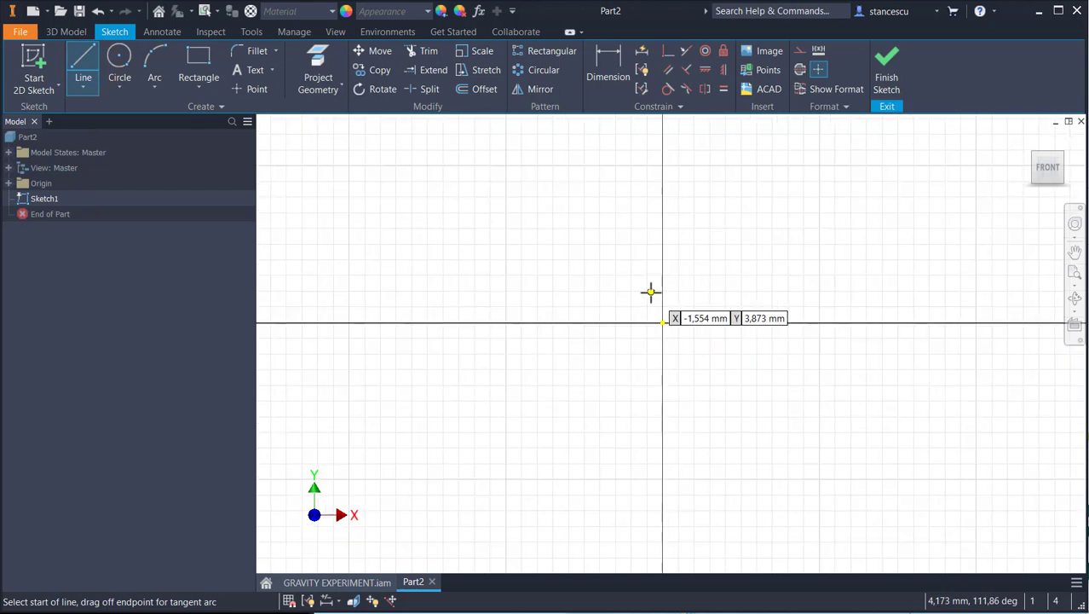
left_click(929, 221)
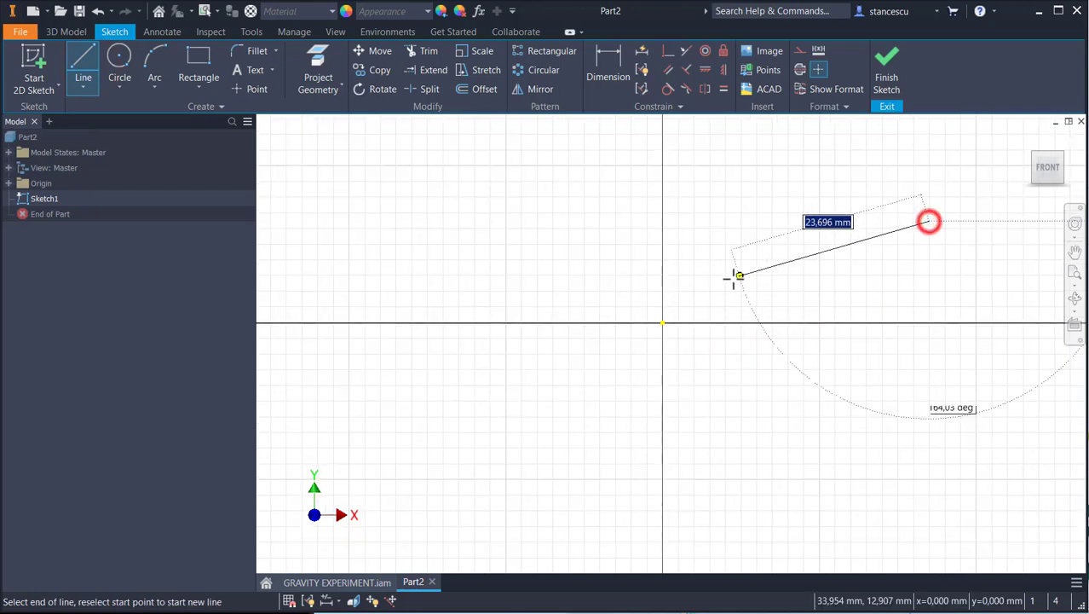
left_click(647, 291)
left_click_drag(647, 291, 646, 361)
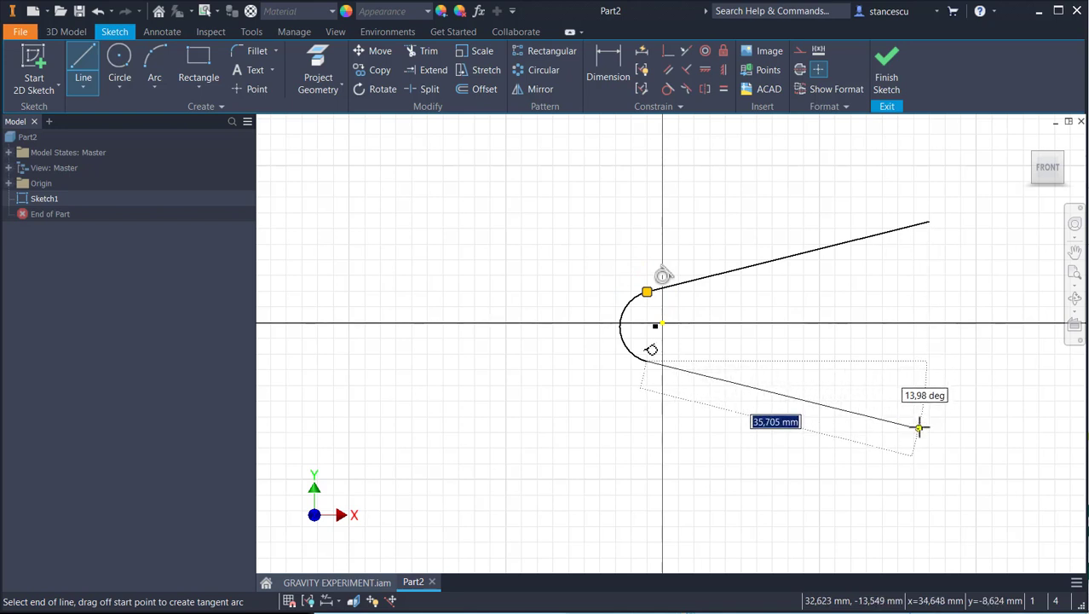
left_click(919, 427)
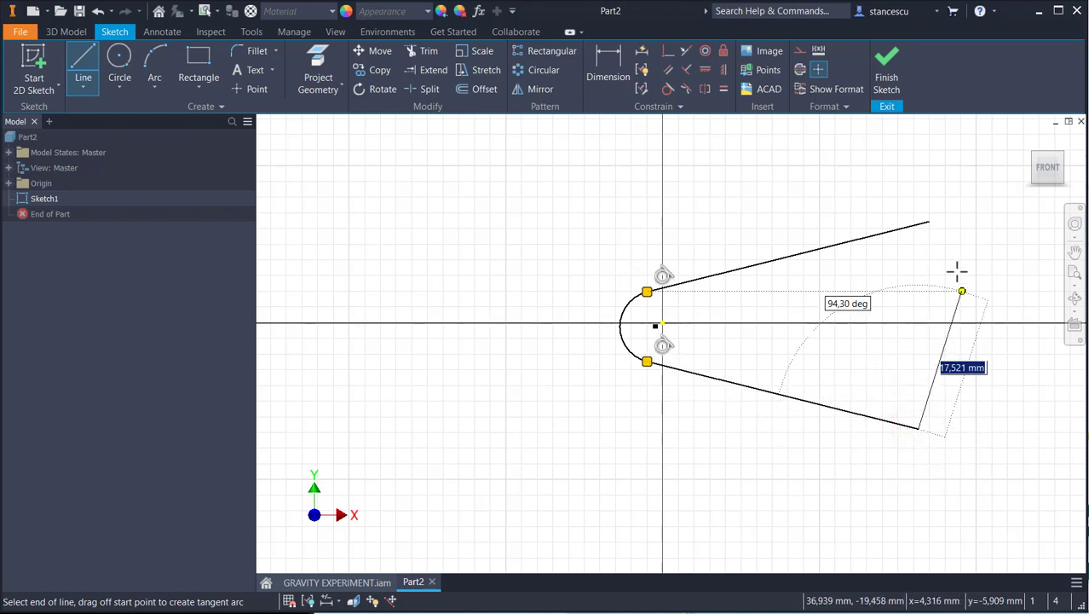
left_click(928, 222)
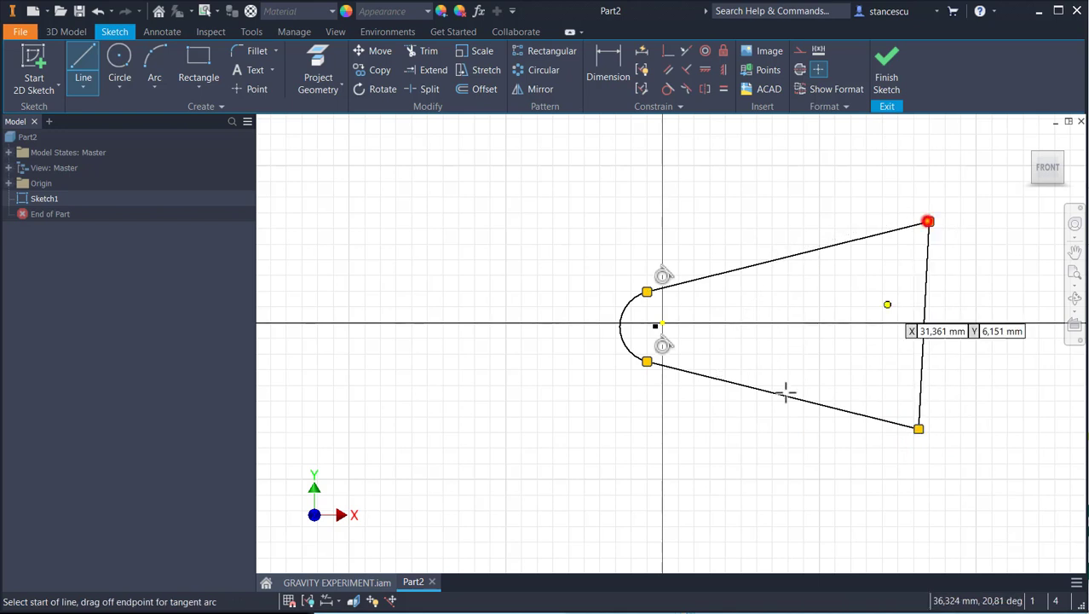
- Constrain the wedge's wide end line vertical and make the arc's centre coincident with the origin
left_click(722, 69)
left_click(927, 259)
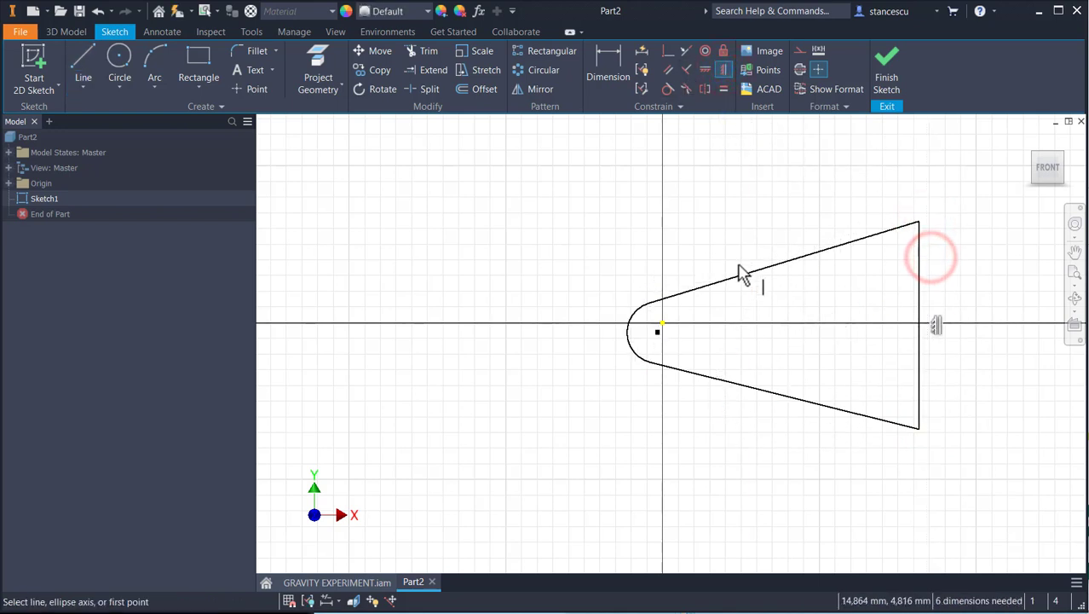
left_click(668, 51)
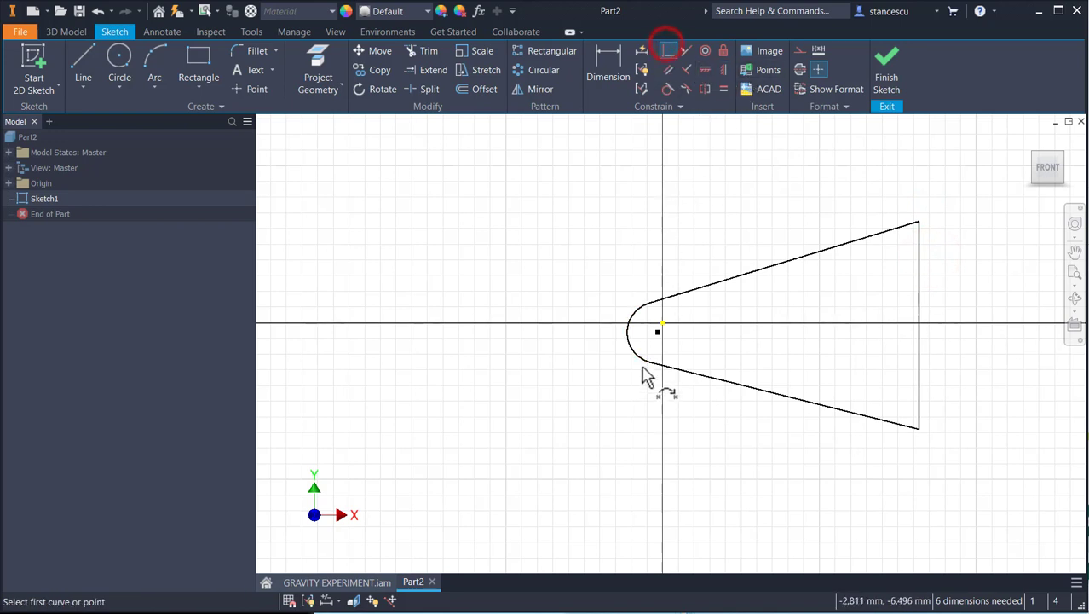
left_click(662, 330)
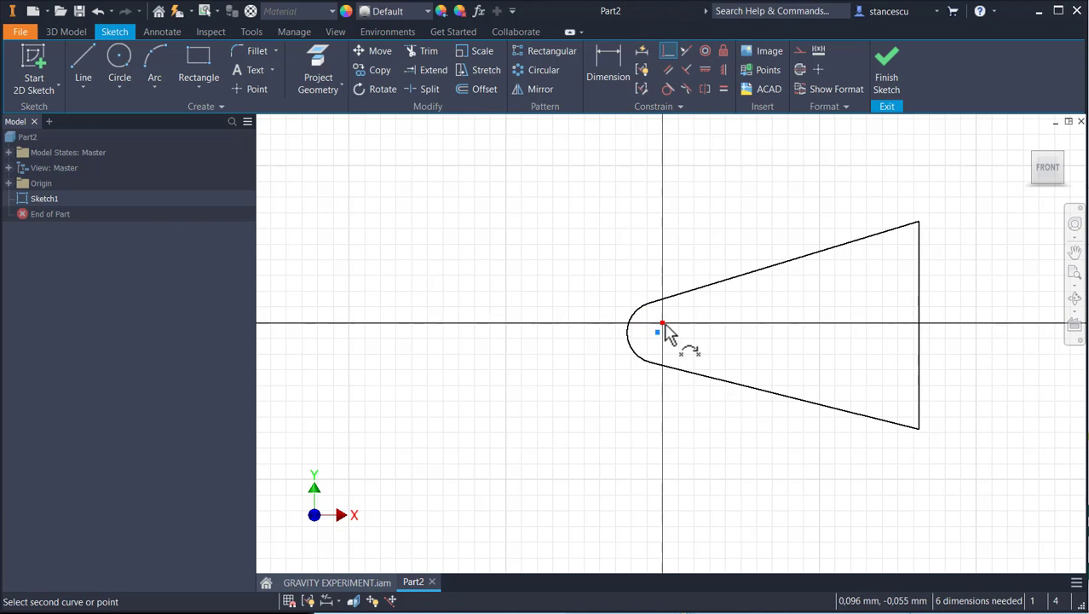
left_click(664, 323)
- Dimension the angle between the two sloped lines as 15 degrees
left_click(601, 53)
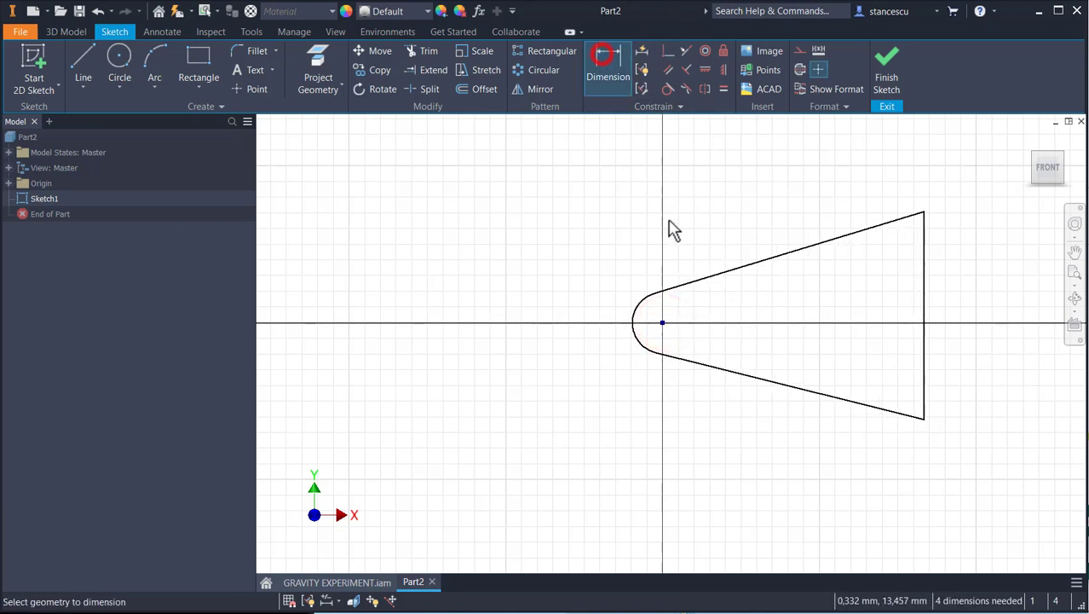
left_click(712, 276)
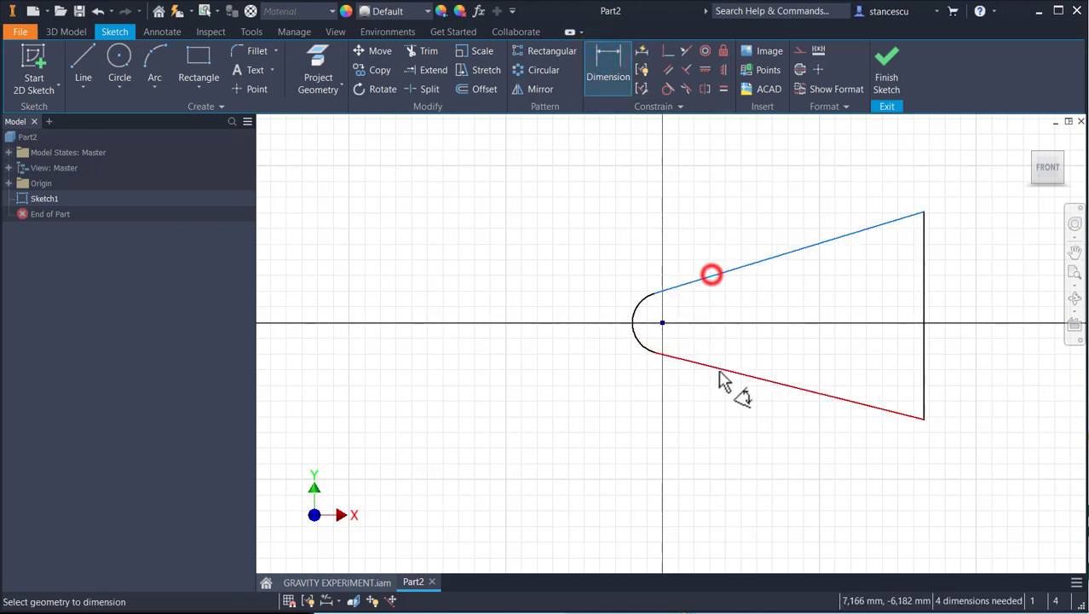
left_click(720, 369)
left_click(729, 342)
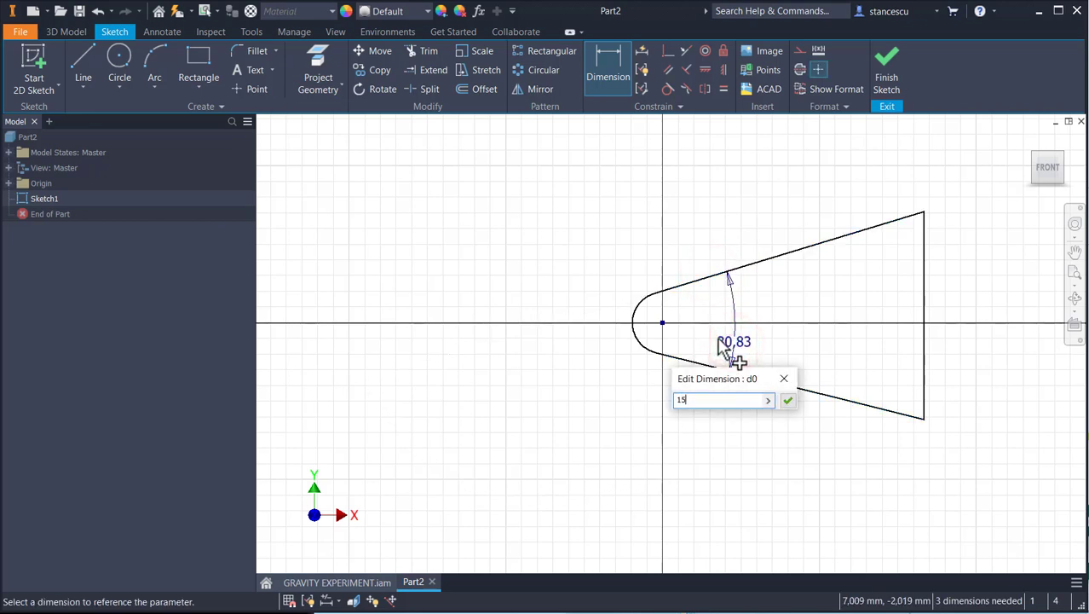
key("Return")
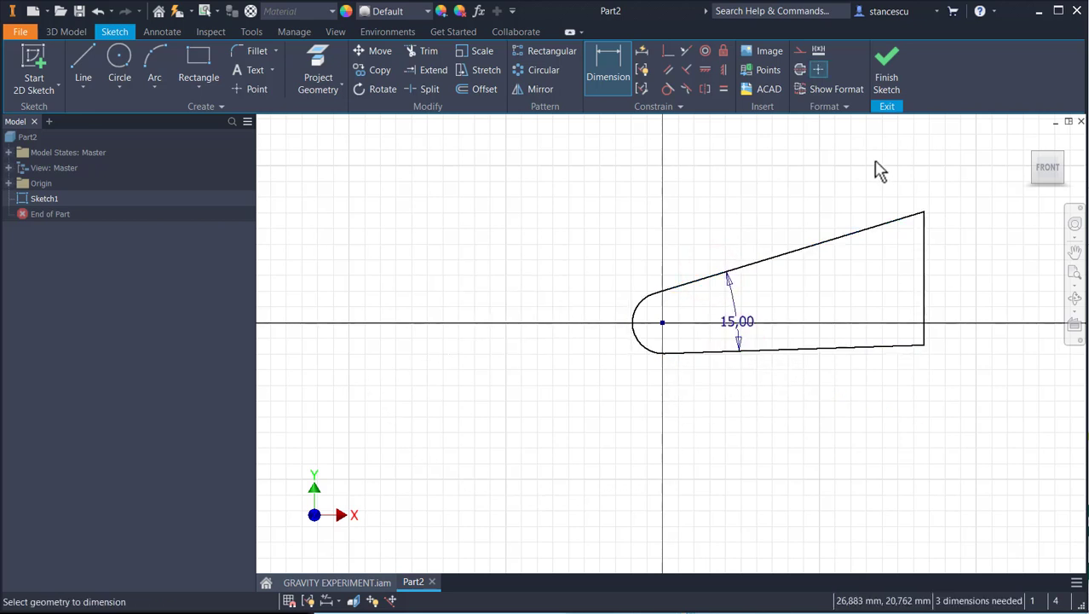
- Align the midpoint of the wide end line horizontally with the origin
left_click(724, 70)
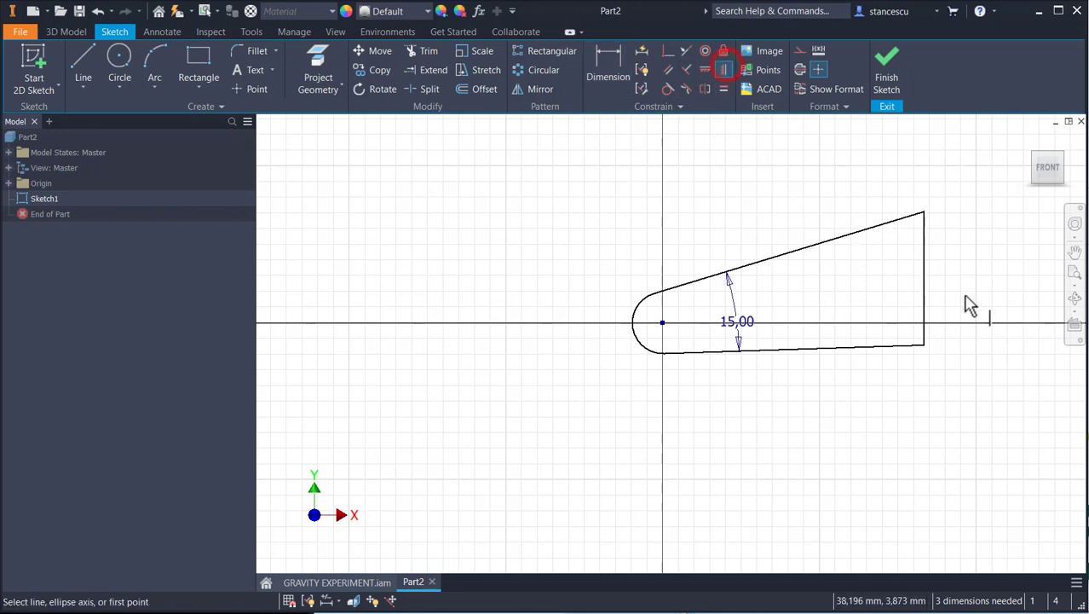
left_click(924, 279)
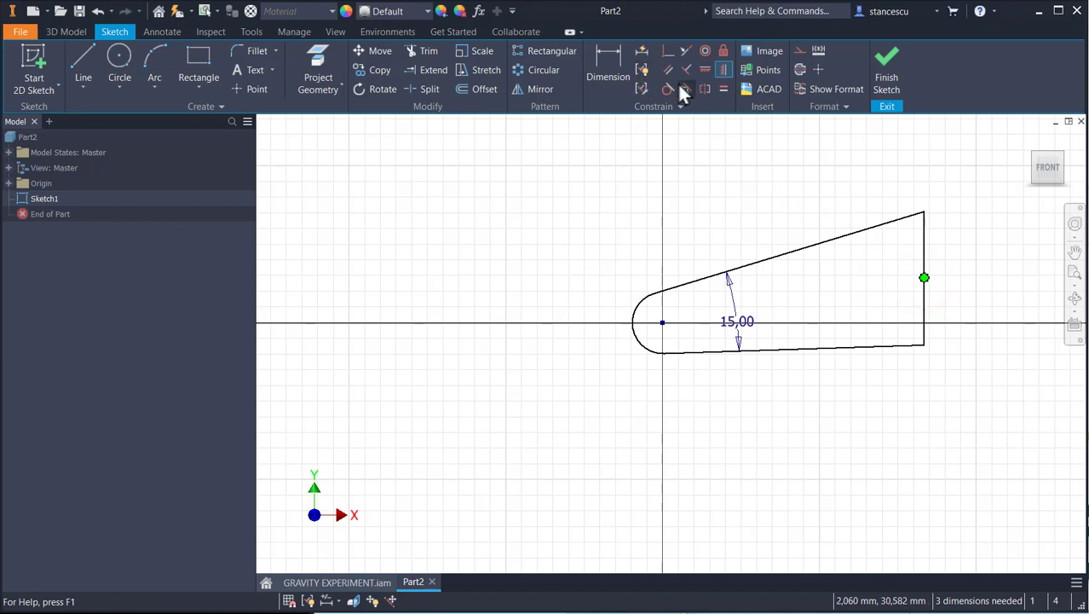
left_click(702, 68)
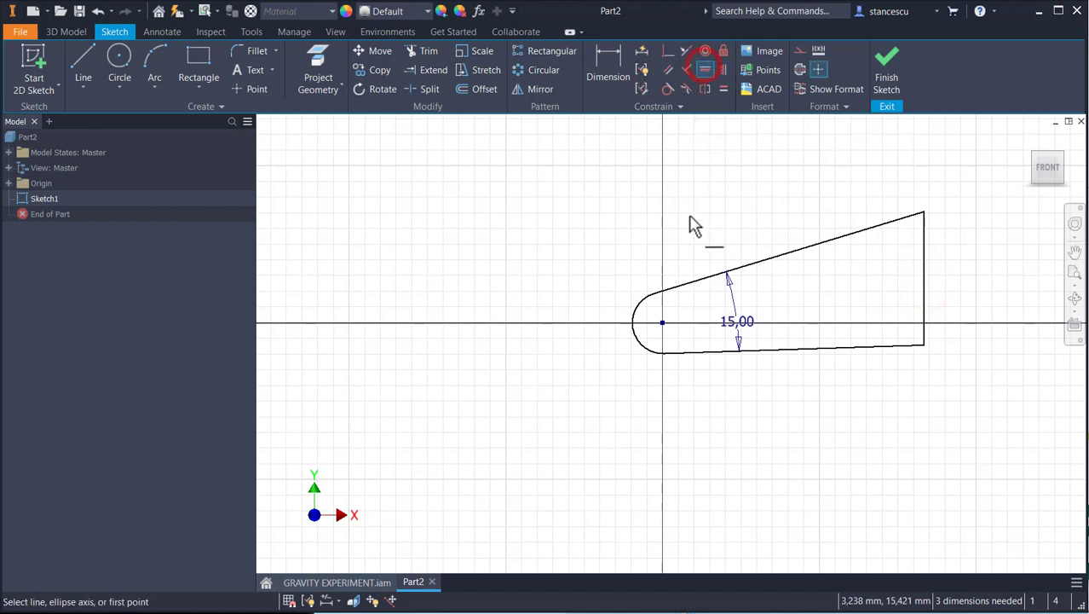
left_click(925, 278)
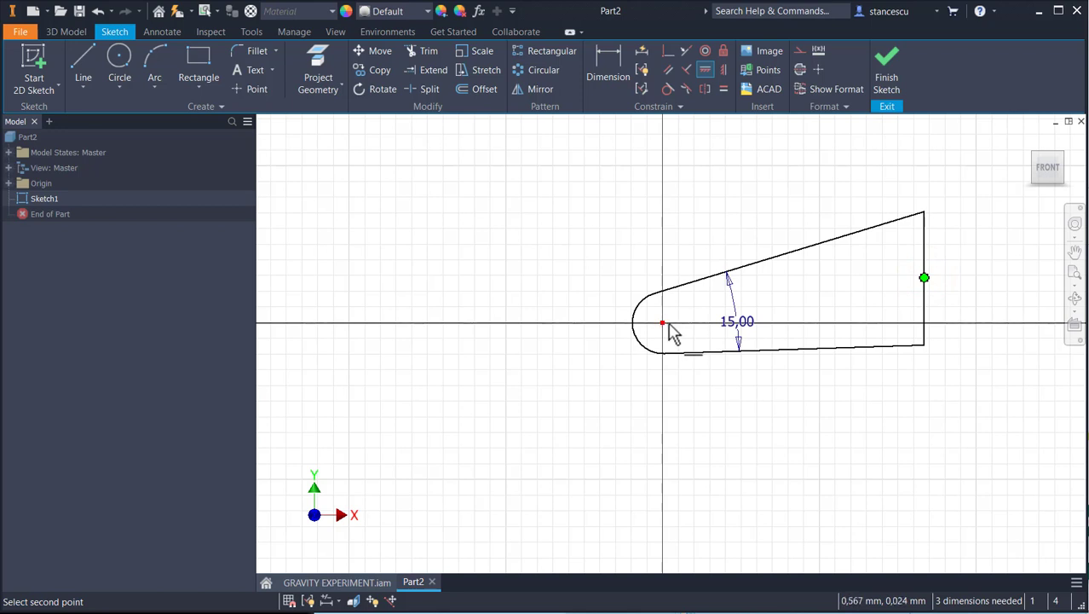
left_click(666, 325)
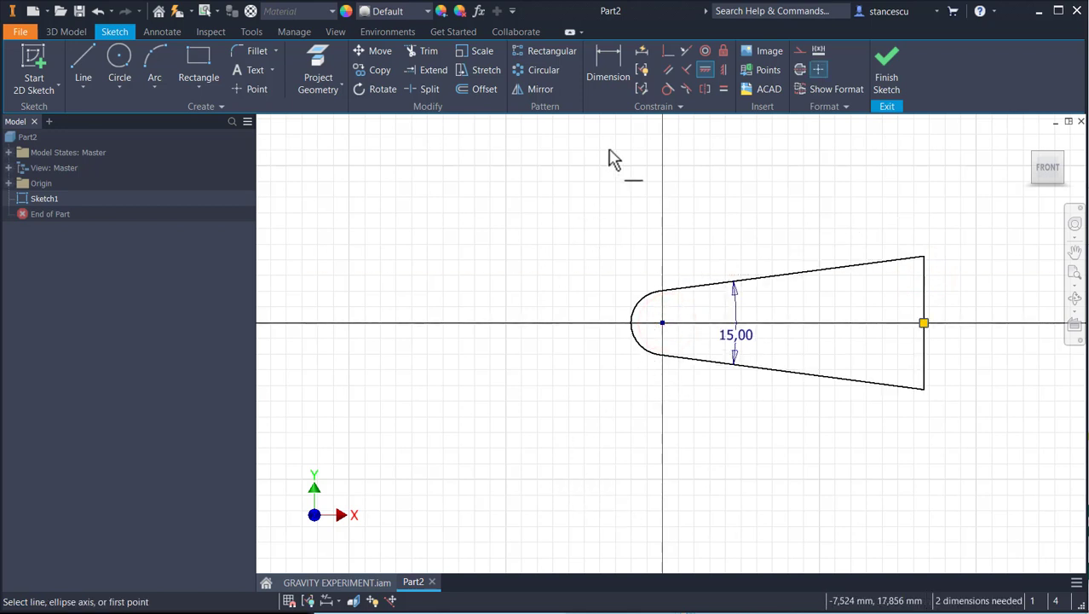
- Dimension the wedge's vertical end line to 100 mm
left_click(600, 64)
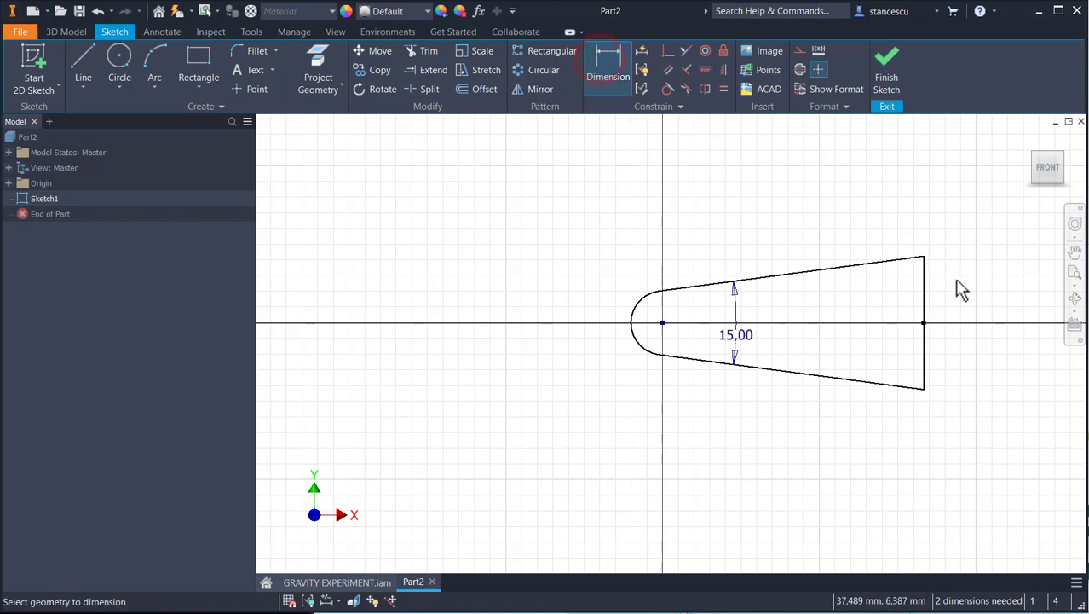
left_click(925, 304)
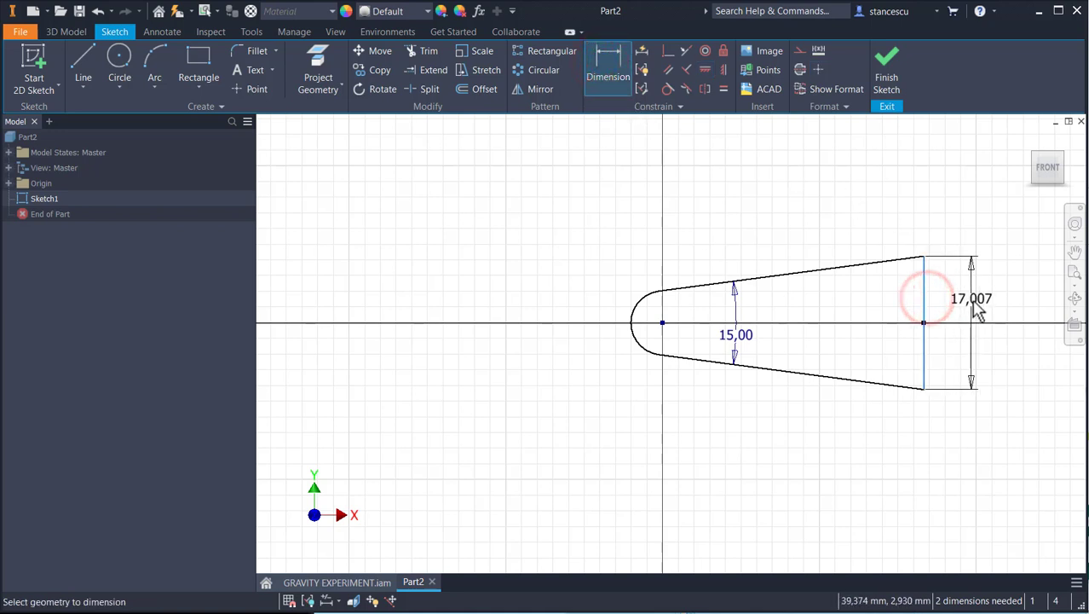
left_click(972, 300)
type("1000")
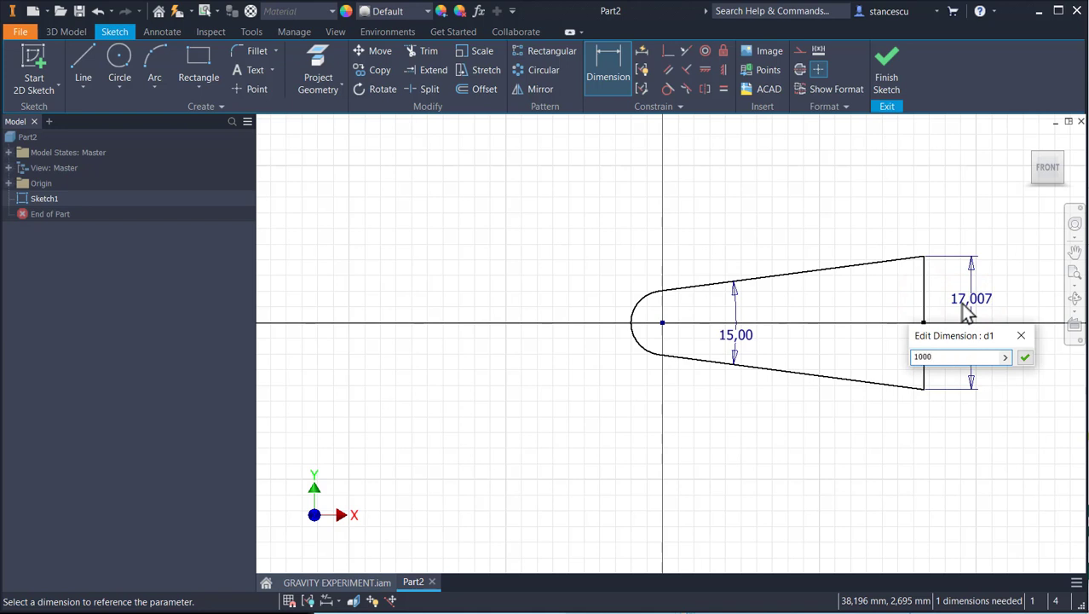
key("BackSpace")
key("Return")
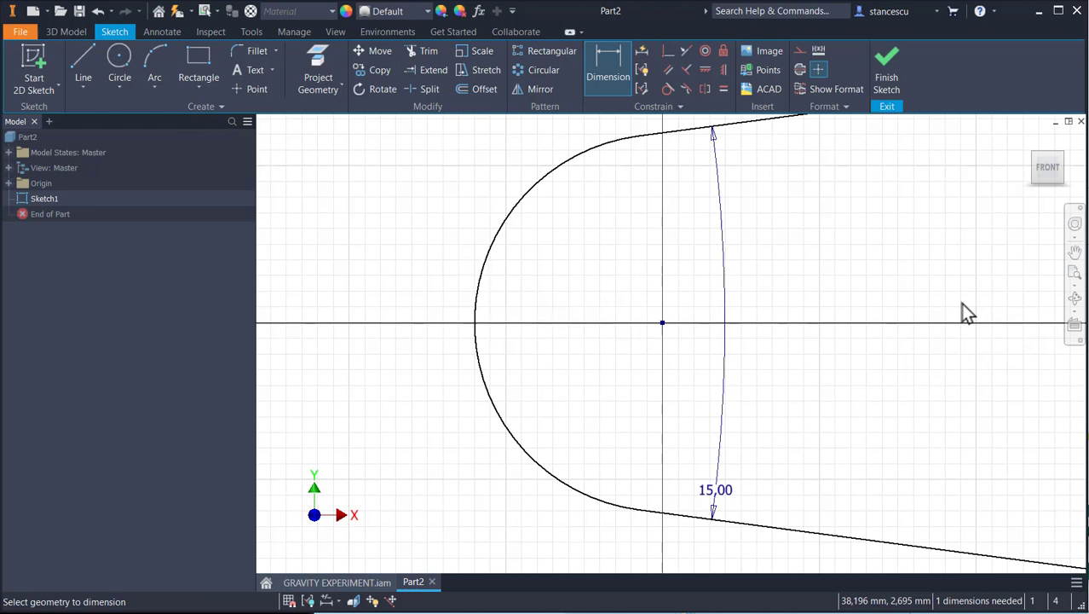
key("Home")
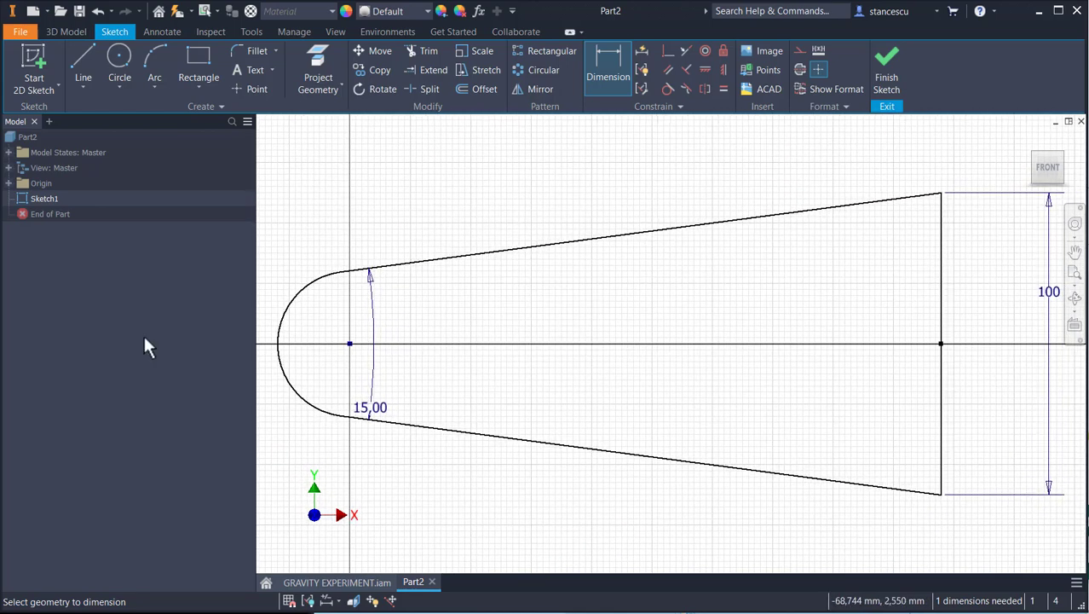
- Dimension the radius of the arc at the wedge's narrow end as 24 mm
left_click(308, 279)
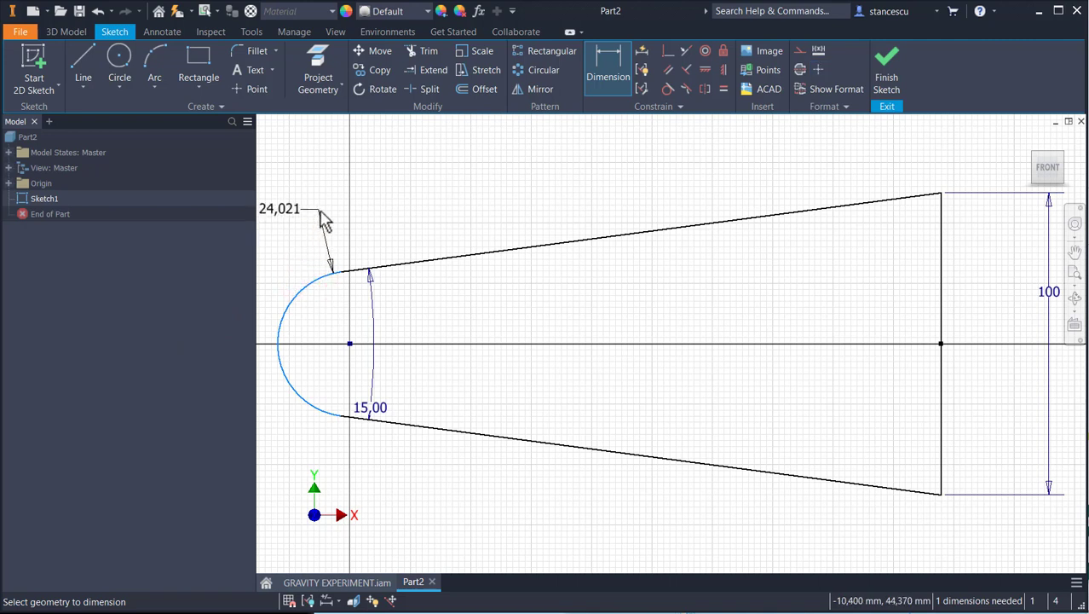
left_click(322, 219)
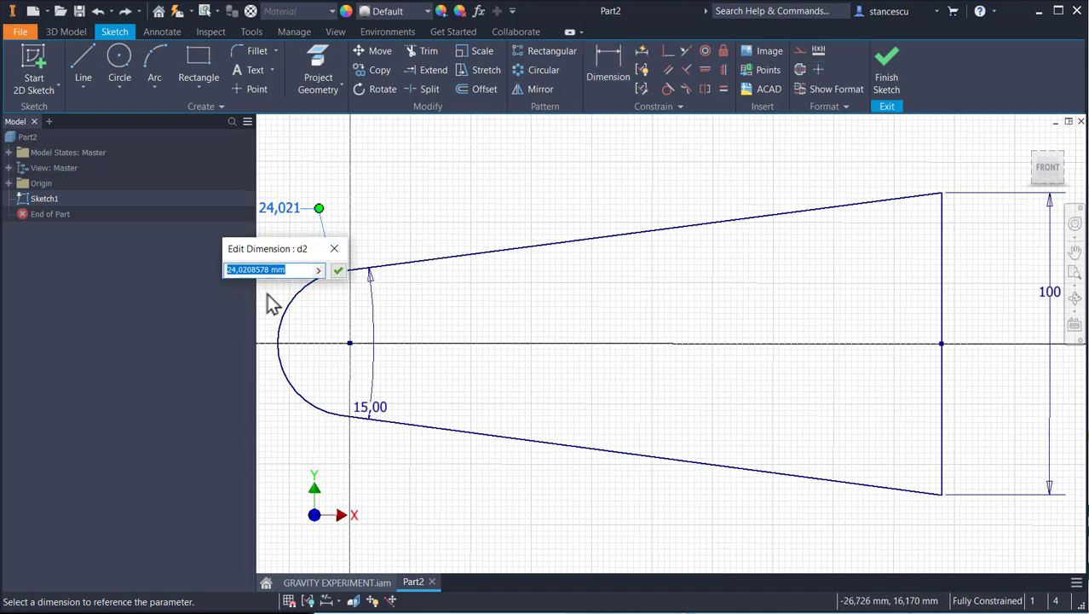
type("24")
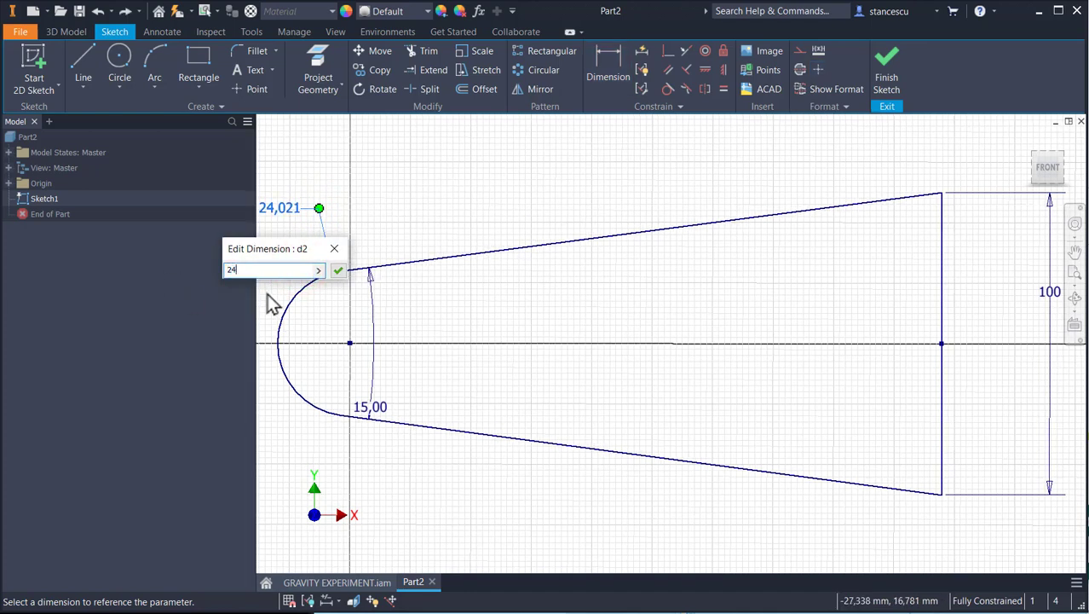
key("Return")
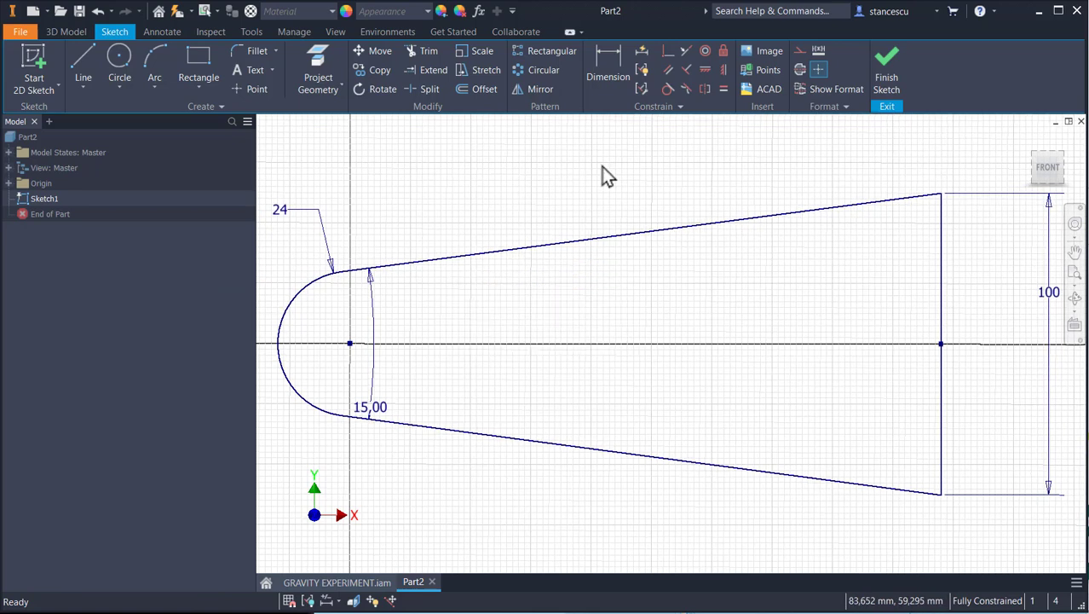
- Offset the closed wedge profile outward by 8 mm
left_click(484, 88)
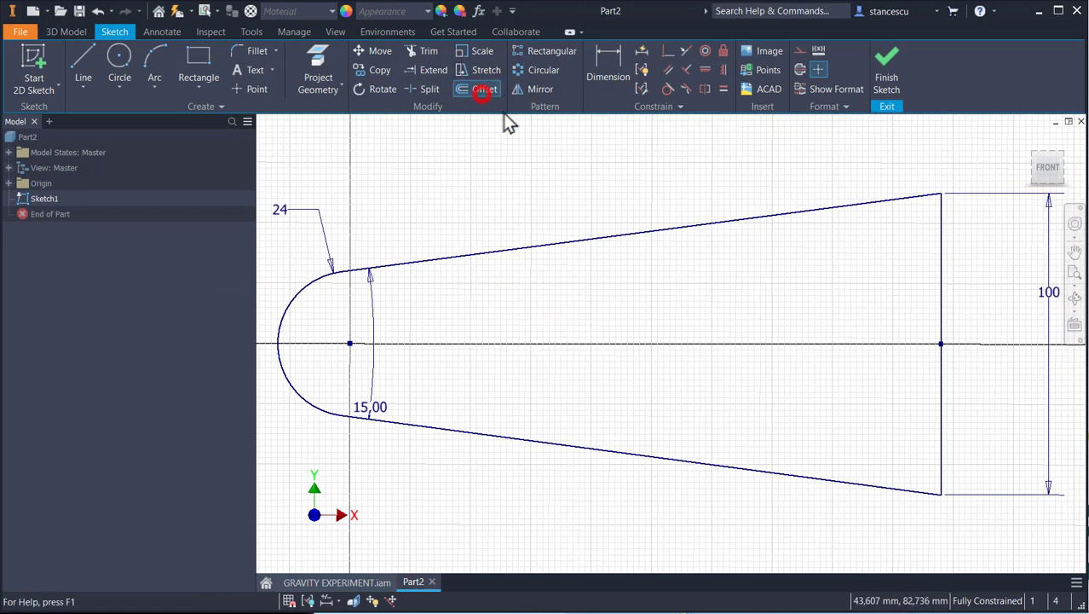
left_click(637, 239)
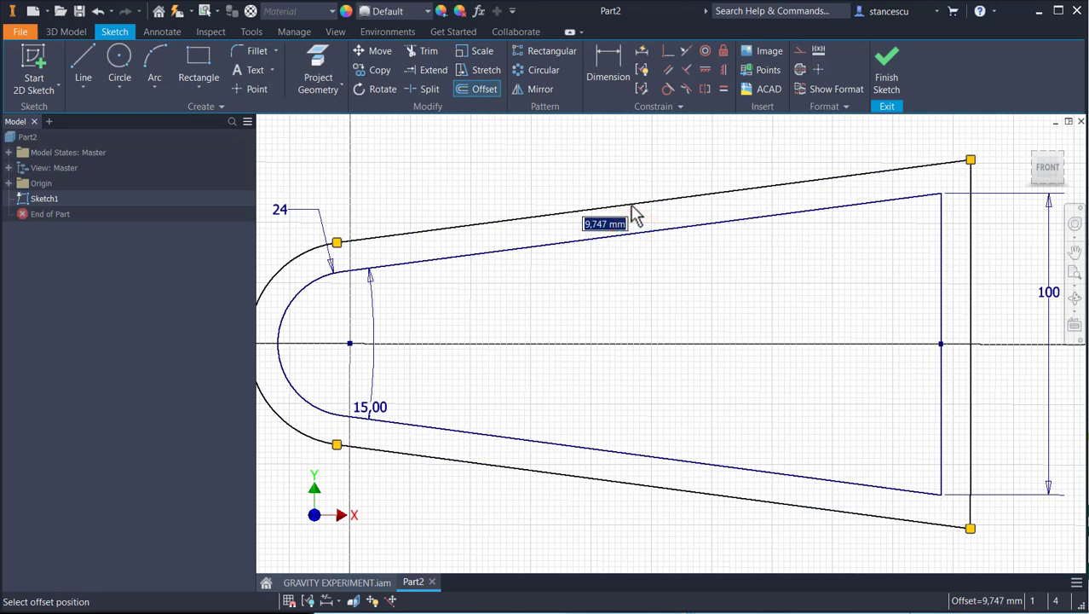
type("8")
key("Return")
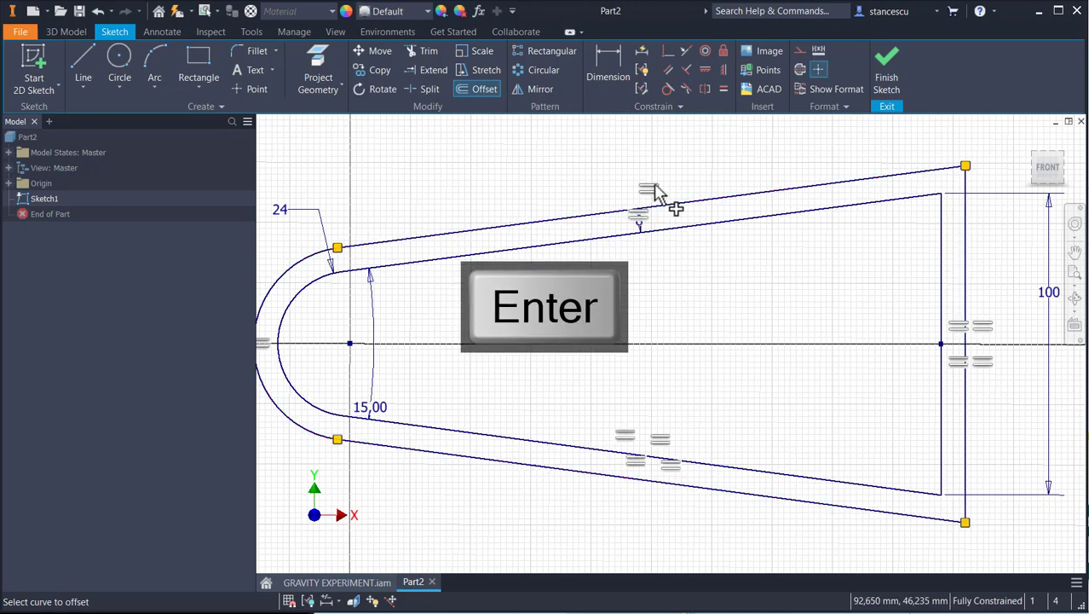
- Fillet both corners at the wide end of the inner profile with an 8 mm radius
left_click(252, 55)
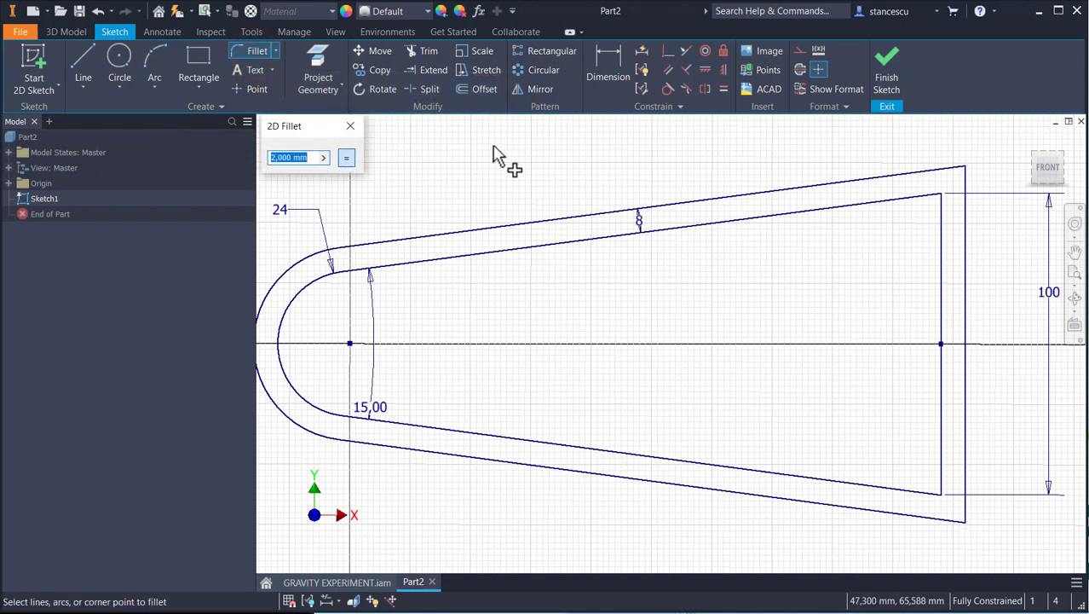
type("8")
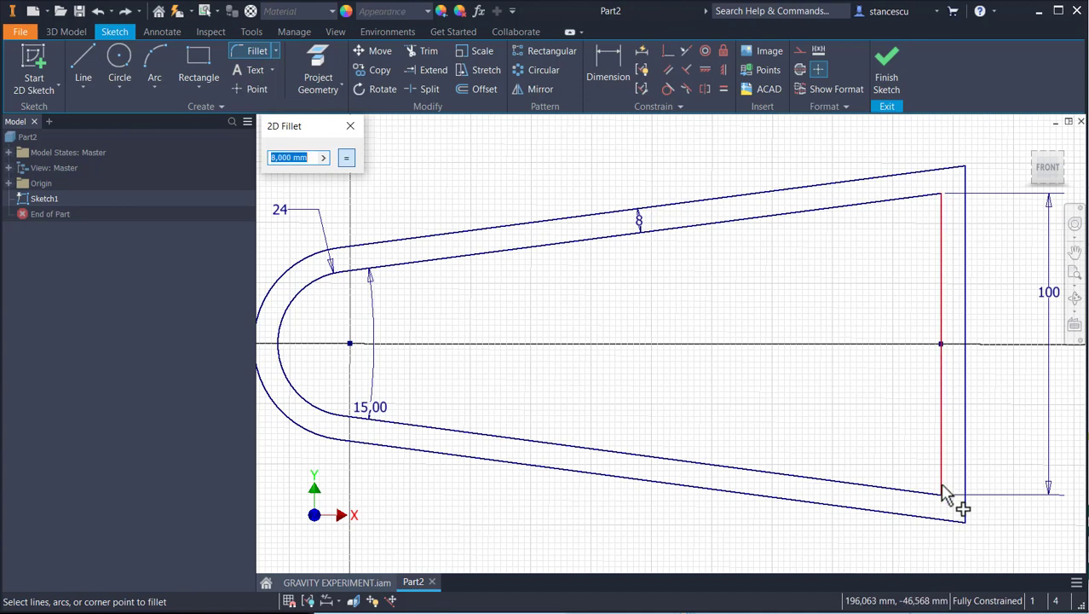
left_click(943, 499)
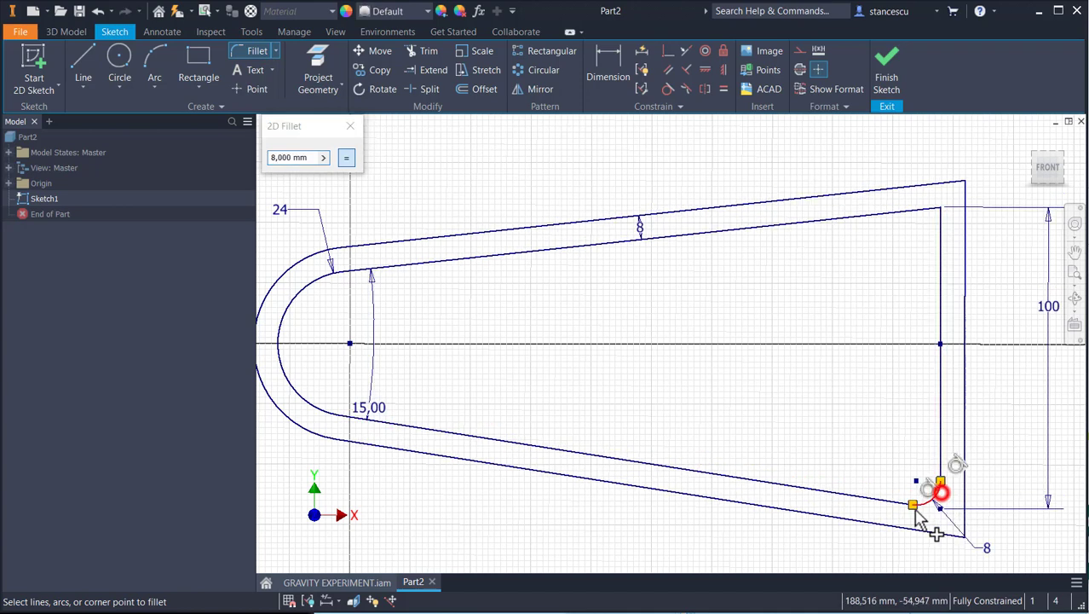
left_click(942, 217)
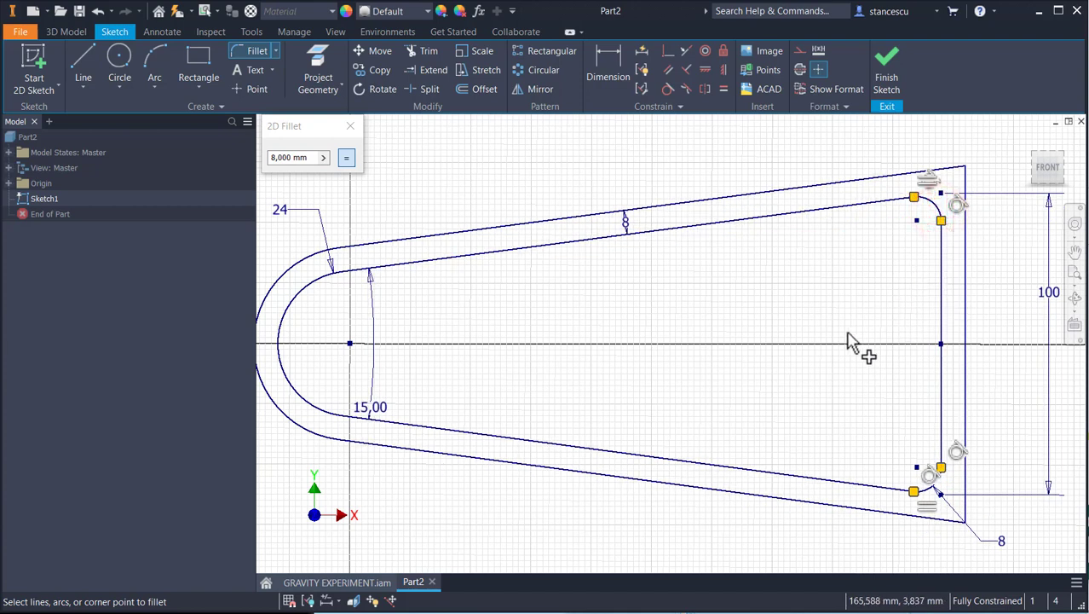
- Fillet both wide-end corners of the outer profile with a 16 mm radius and finish the sketch
left_click(316, 158)
type("1")
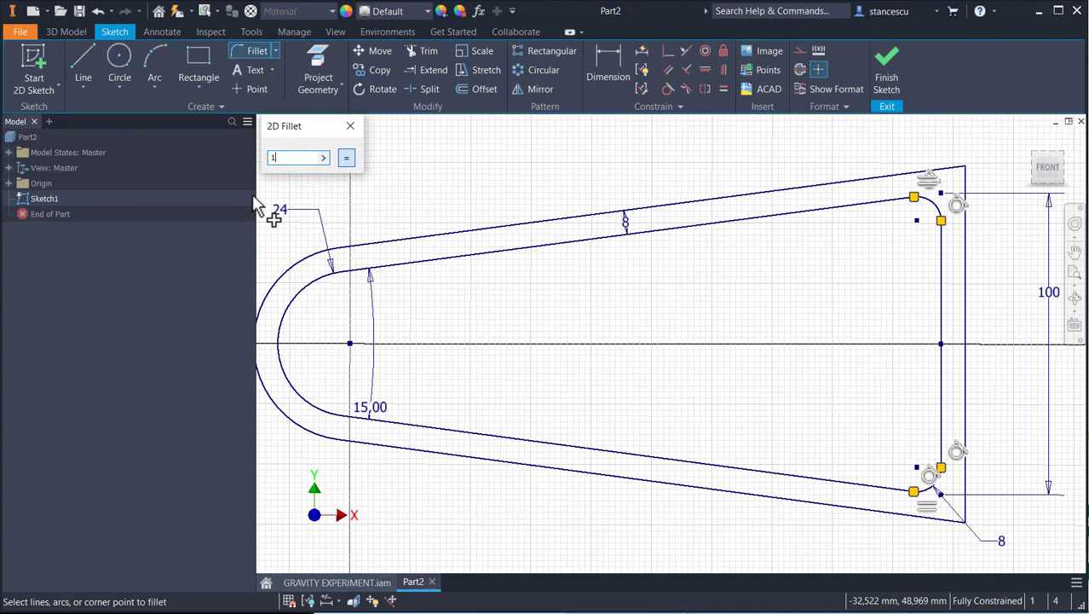
type("6")
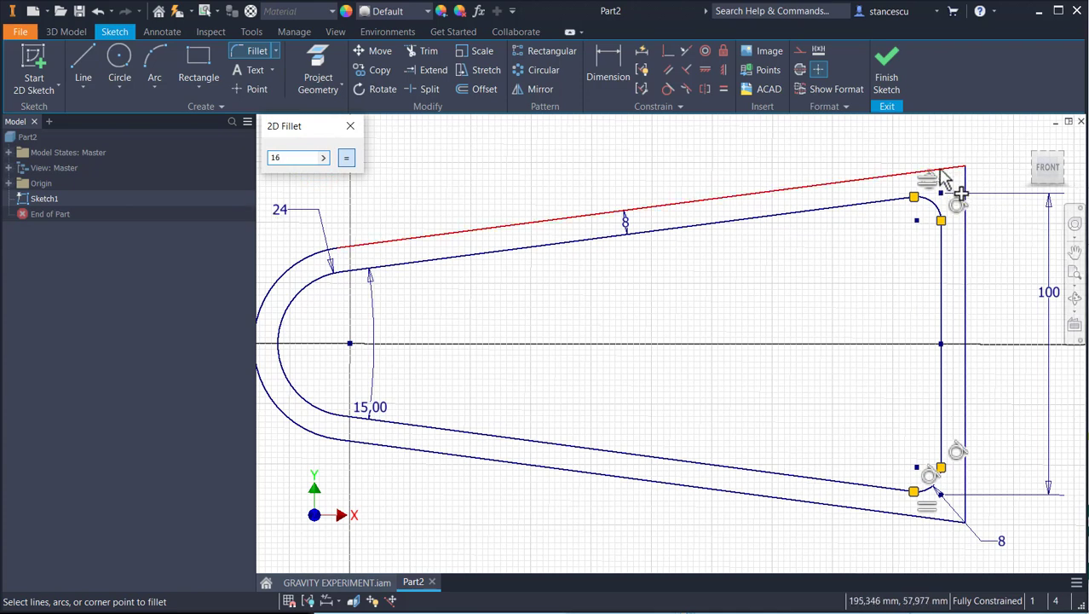
left_click(942, 172)
left_click(969, 240)
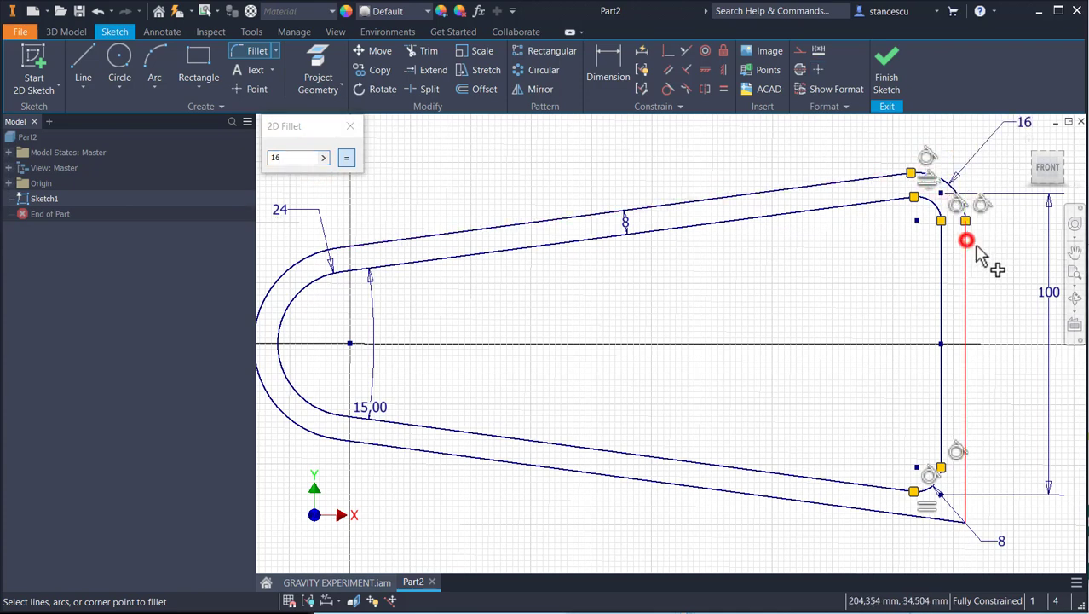
left_click(966, 505)
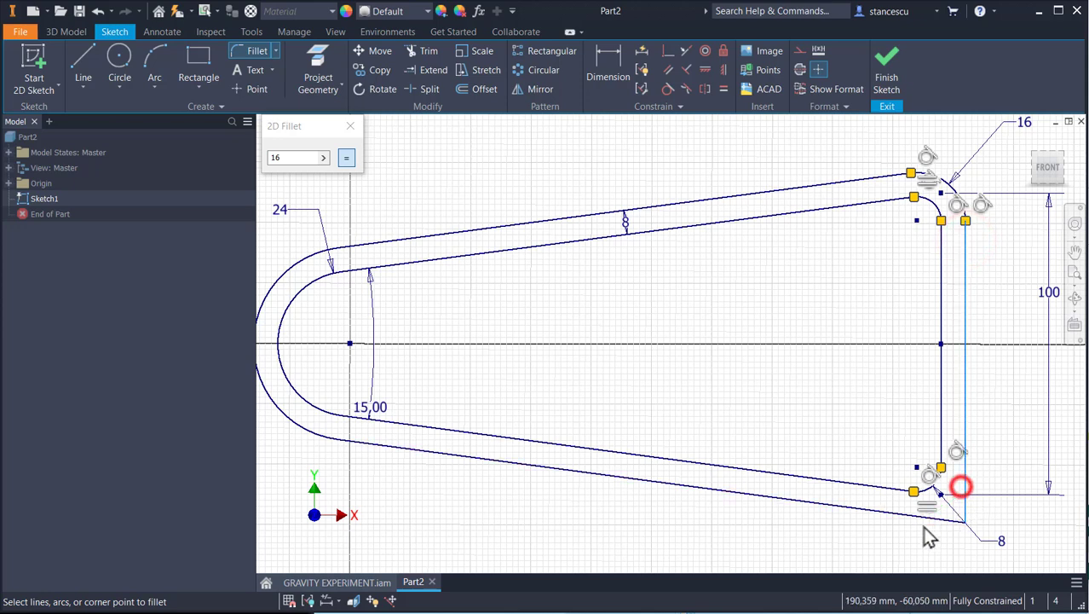
left_click(919, 517)
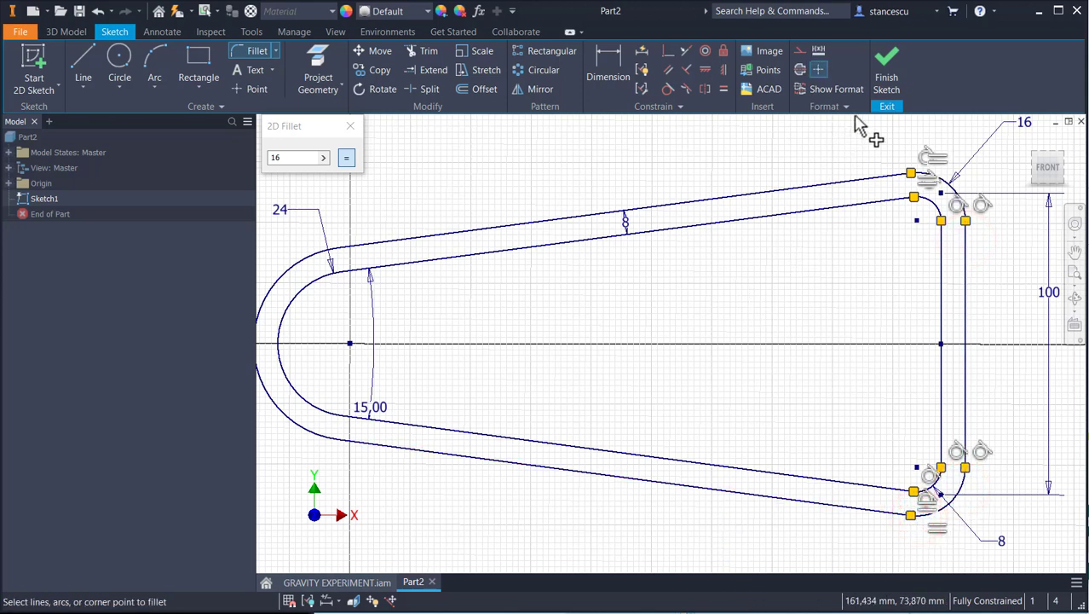
left_click(888, 61)
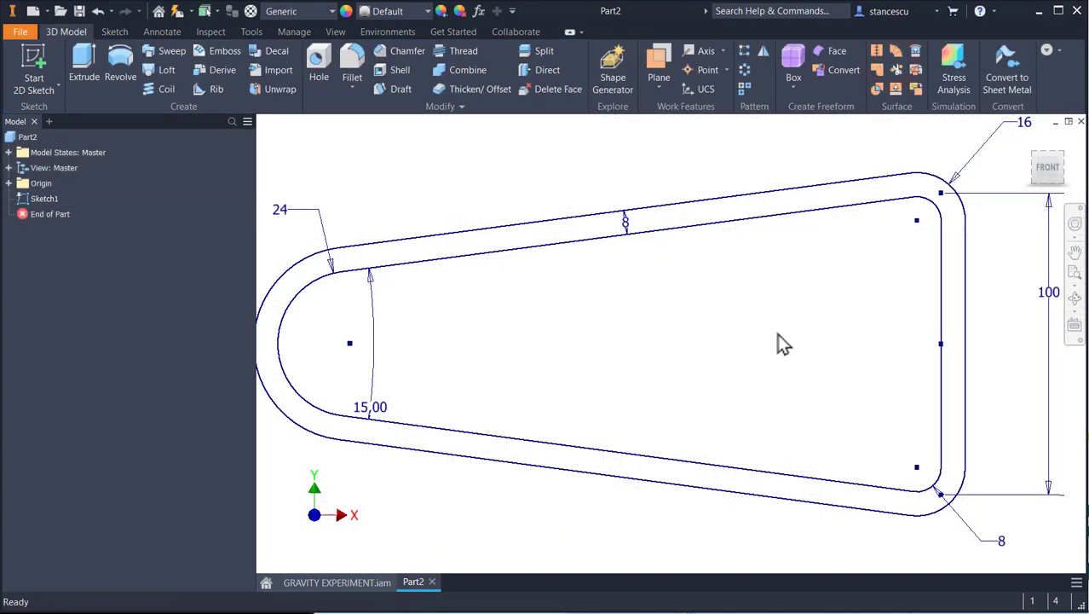
- Extrude the ring between the inner and outer wedge profiles 120 mm as a new solid
key("F6")
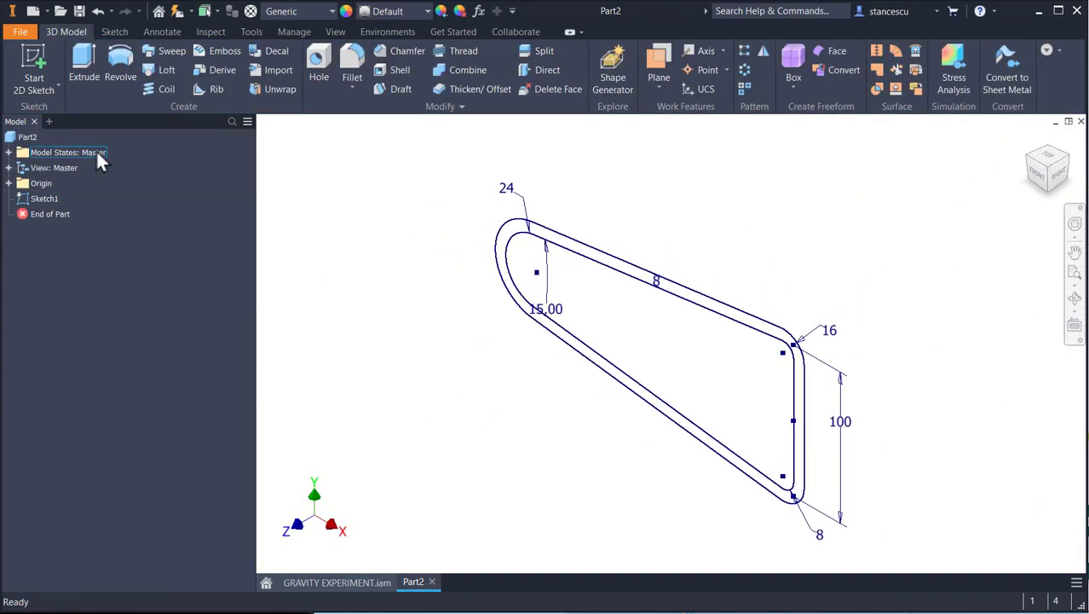
left_click(86, 74)
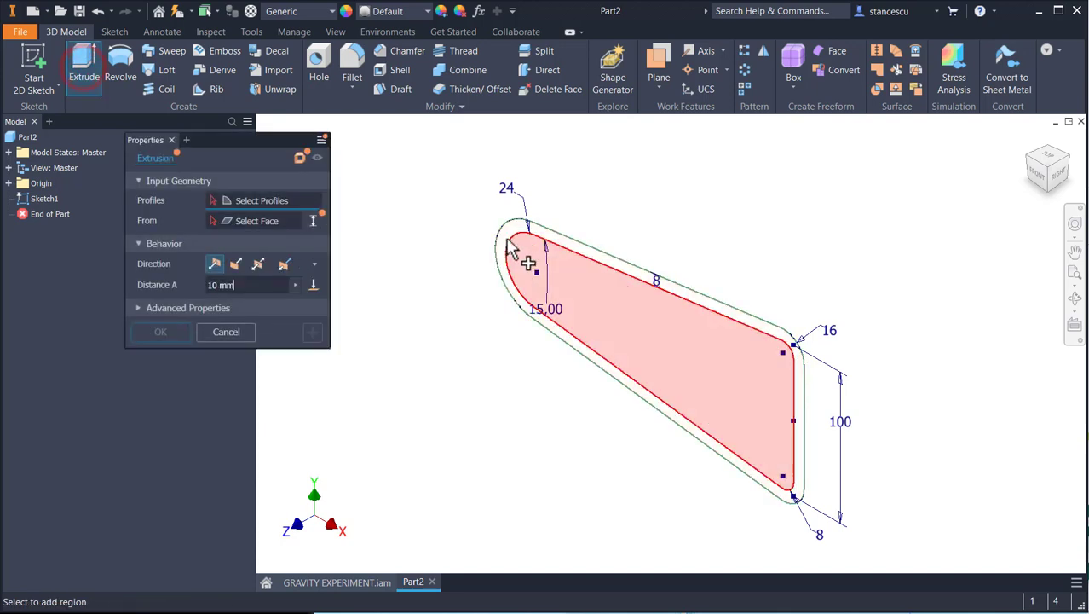
left_click(516, 237)
left_click(517, 237)
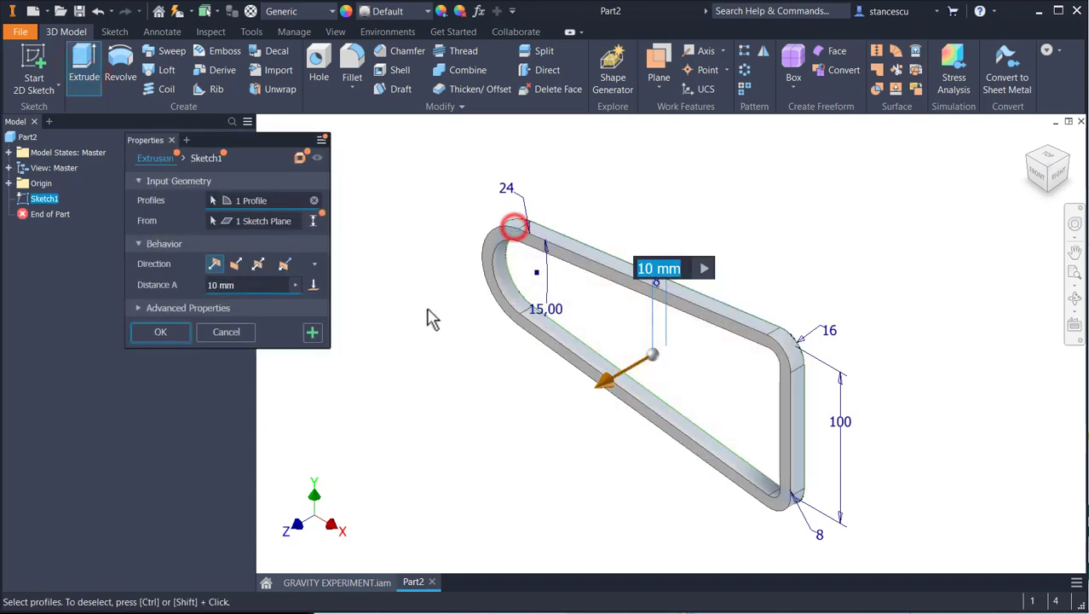
type("120")
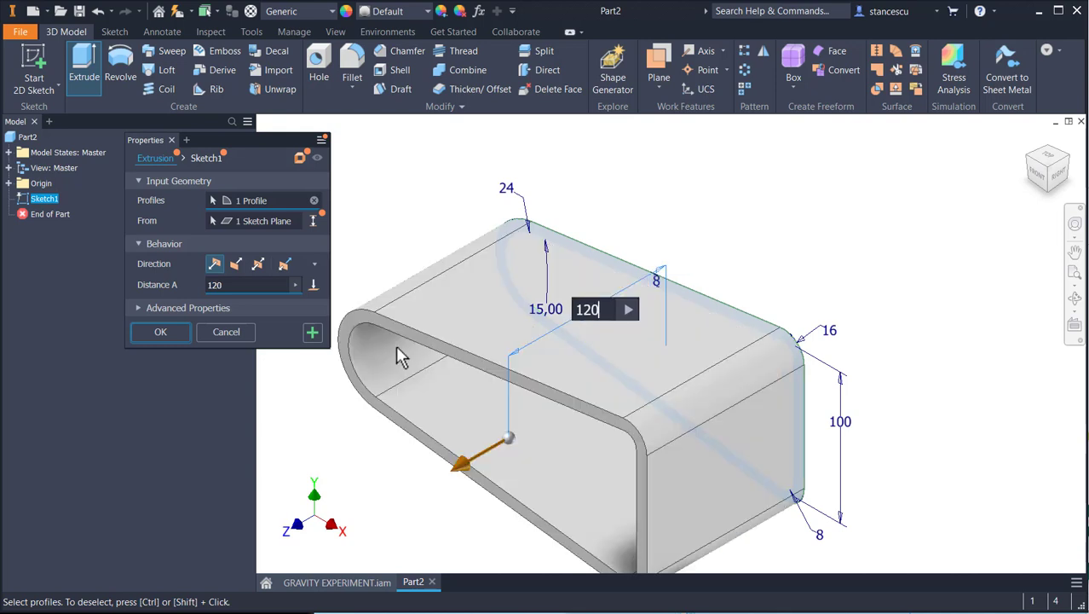
key("Return")
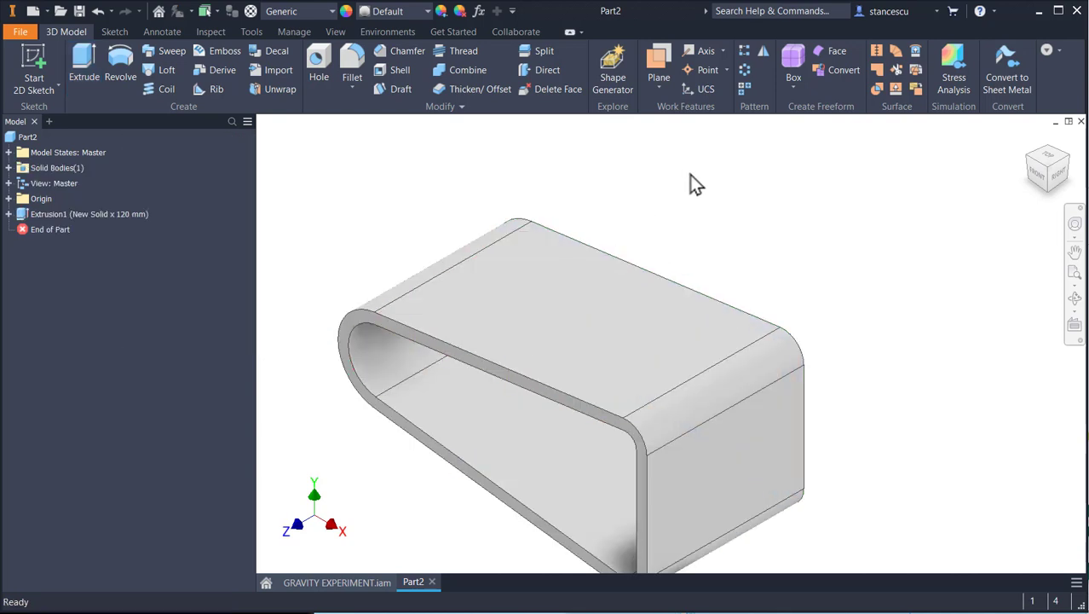
- Assign the material Steel, Alloy to the stand part
key("F6")
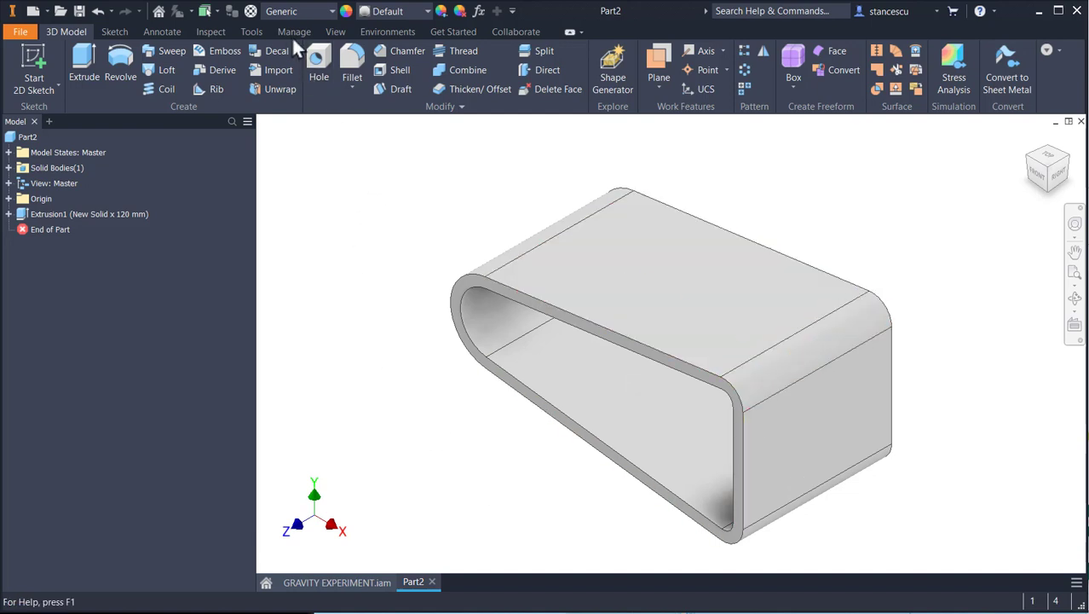
left_click(293, 12)
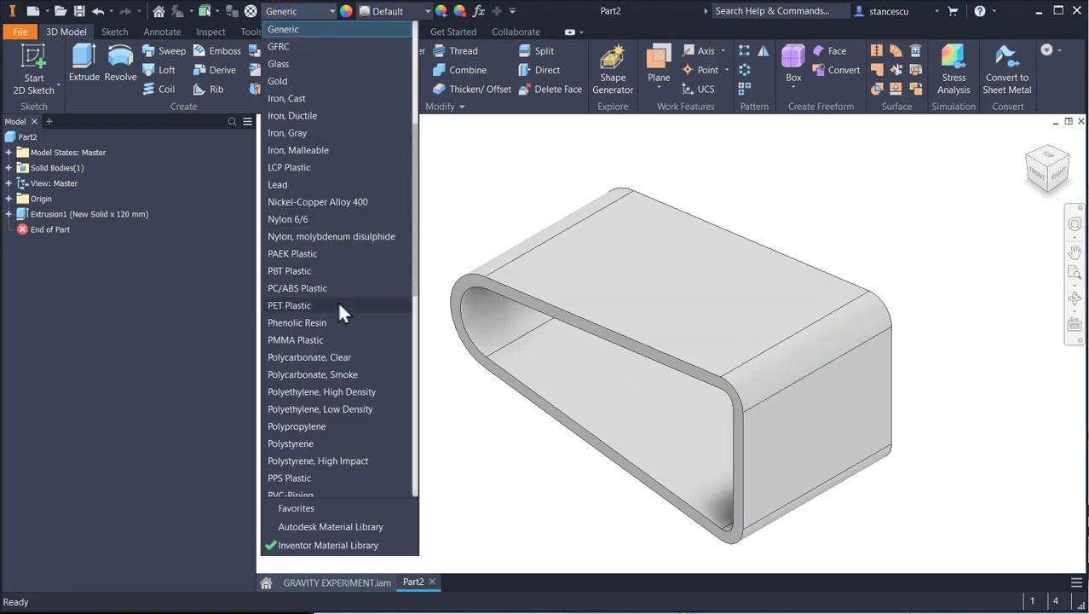
scroll(339, 303, "down", 7)
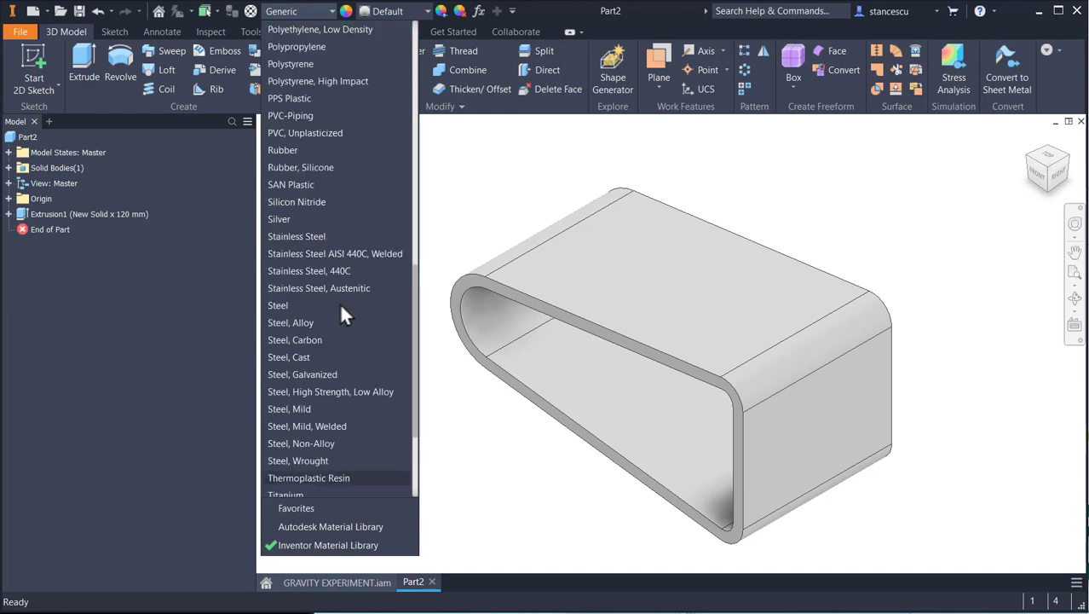
left_click(299, 325)
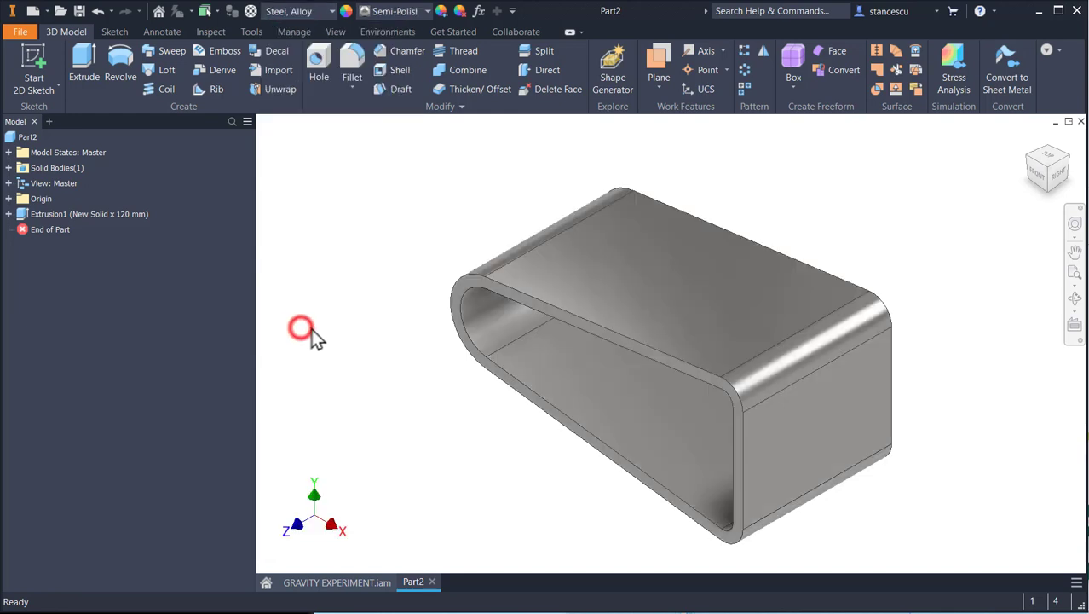
left_click(420, 207)
- Save the part as "Stand after" in the same folder as Sphere.ipt and Stand.ipt
left_click(80, 11)
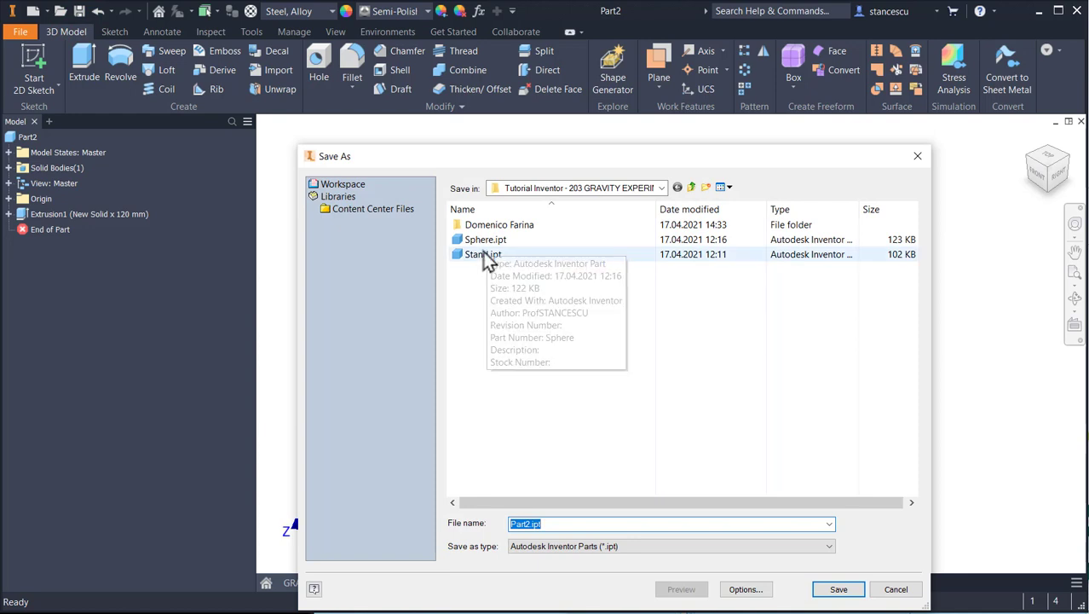
left_click(484, 254)
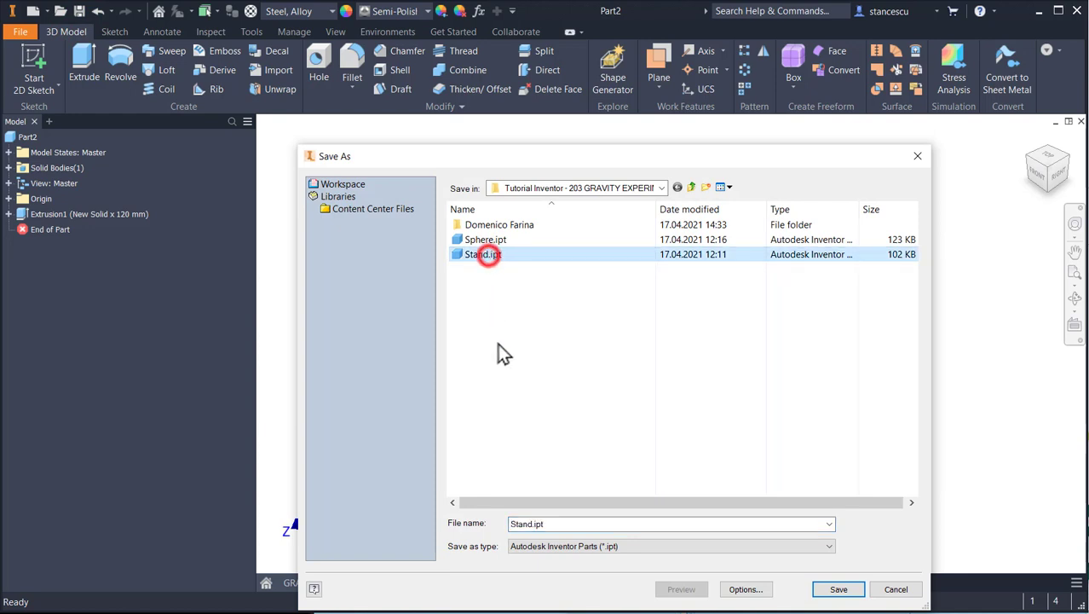
left_click(555, 522)
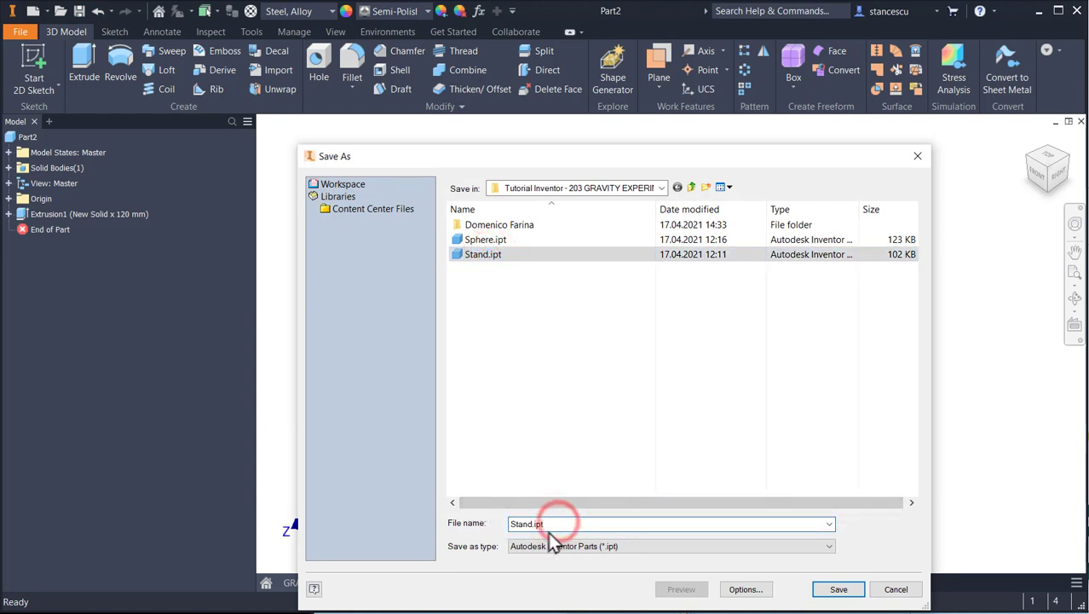
key("BackSpace")
key("BackSpace")
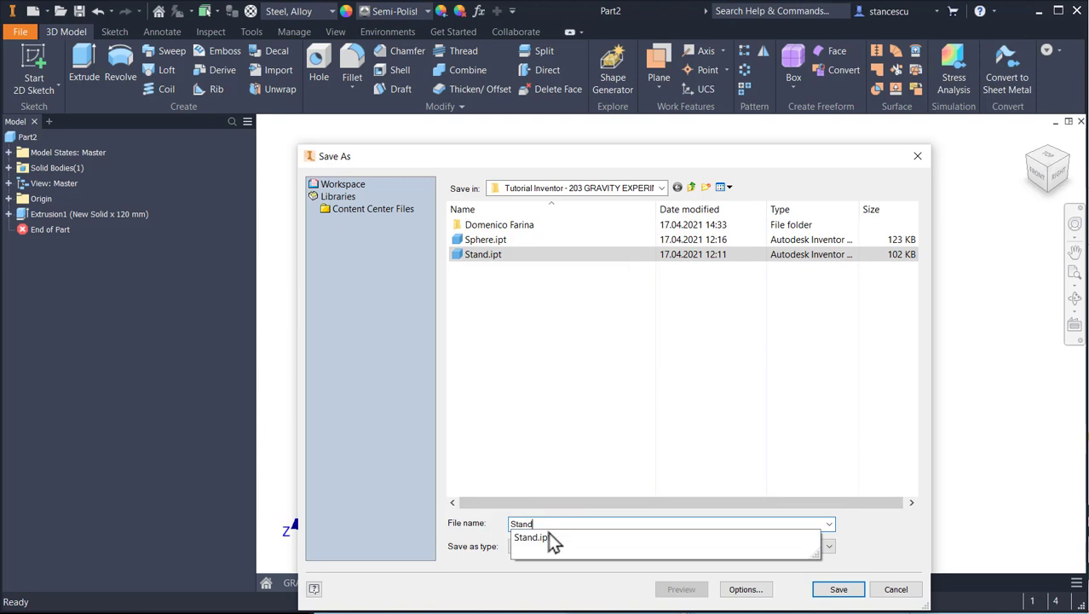
key("Escape")
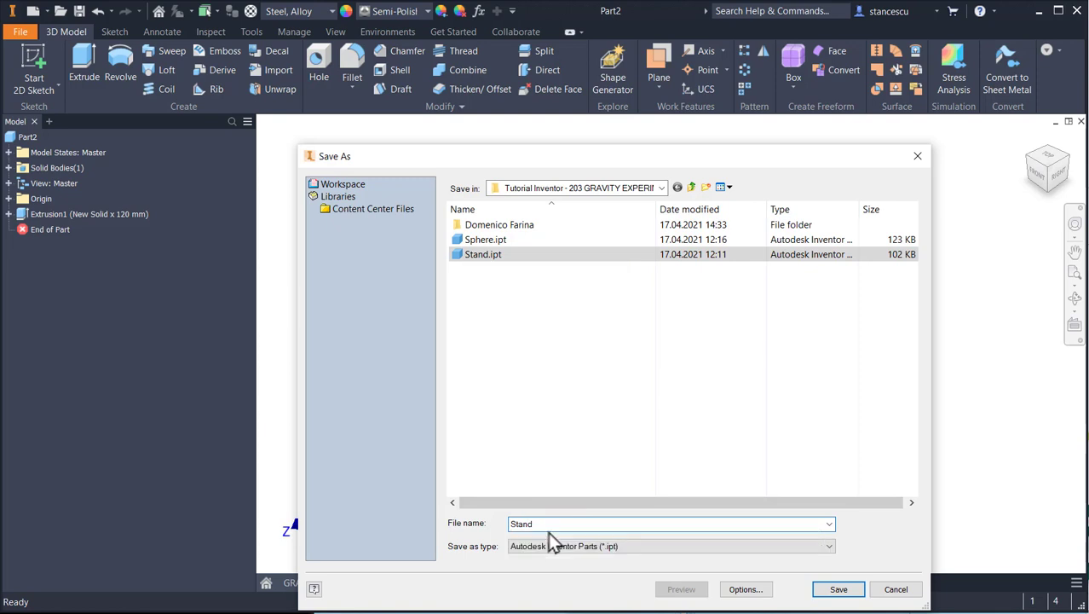
type("after")
key("Return")
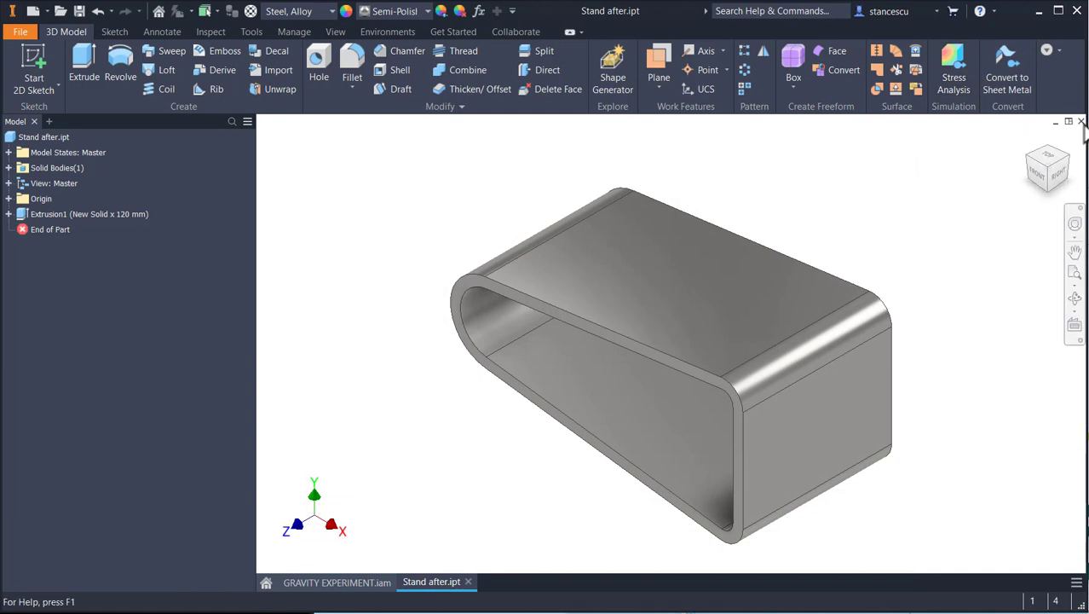
- Close the saved stand part and create a new part from the metric Standard (mm).ipt template
left_click(1081, 121)
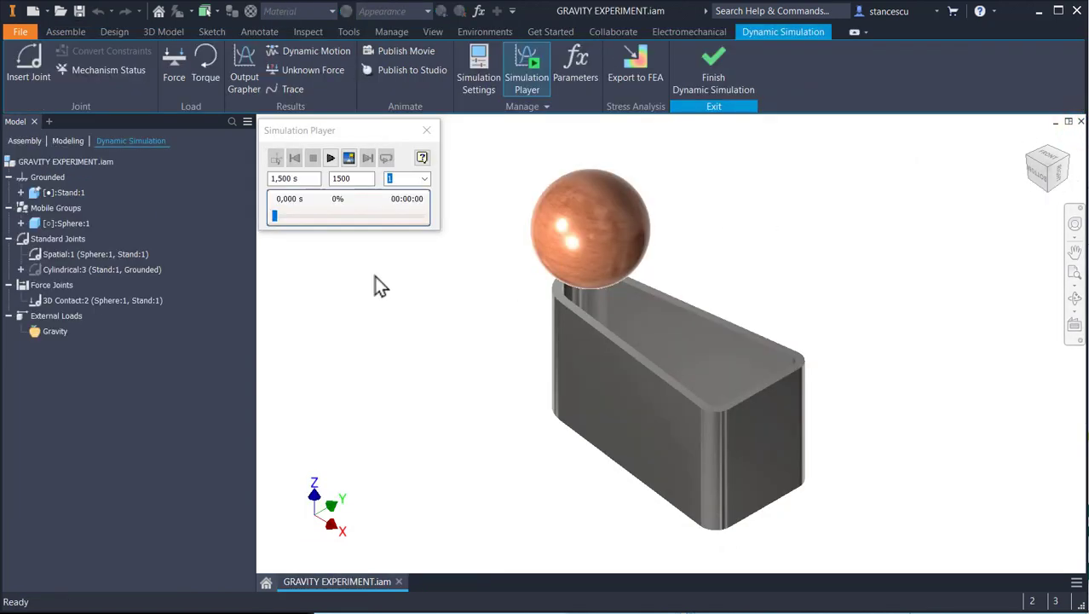
left_click(33, 11)
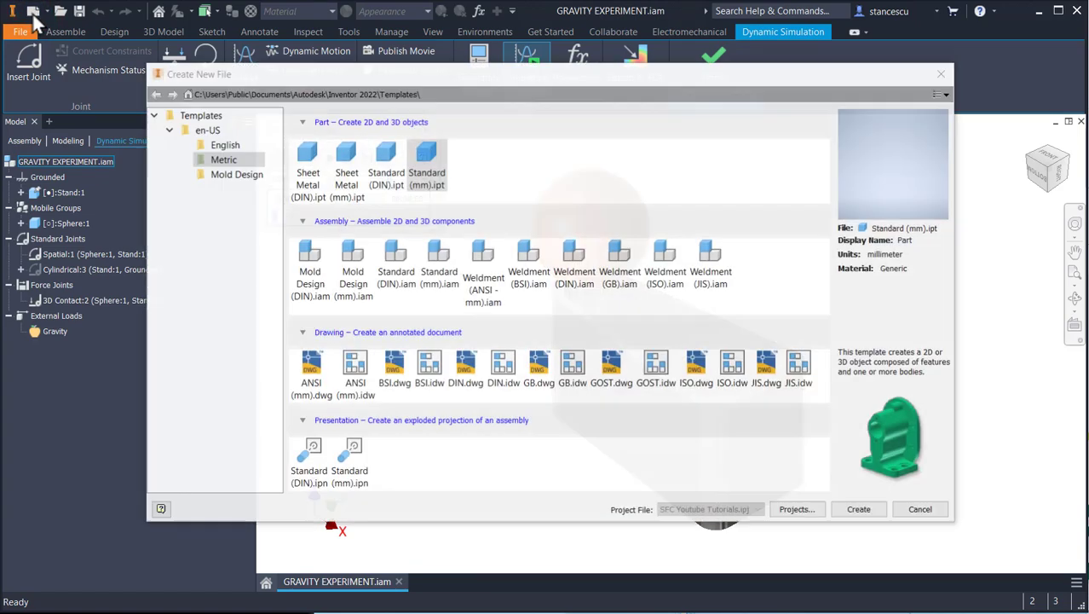
double_click(424, 177)
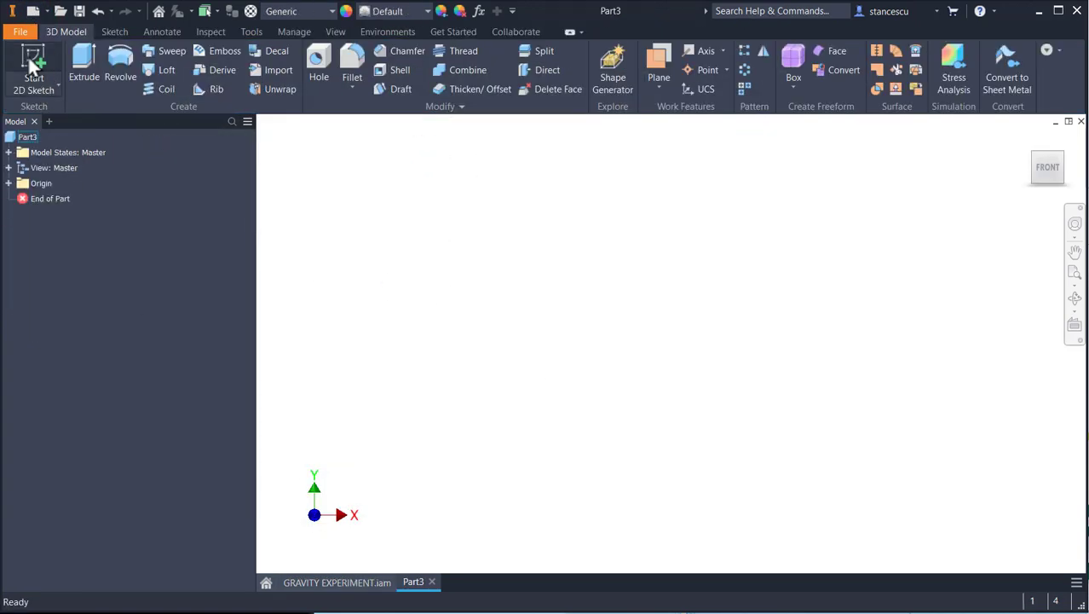
- Sketch a circle of 100 mm diameter centred on the origin in a new sketch on the XY plane
left_click(34, 66)
left_click(603, 219)
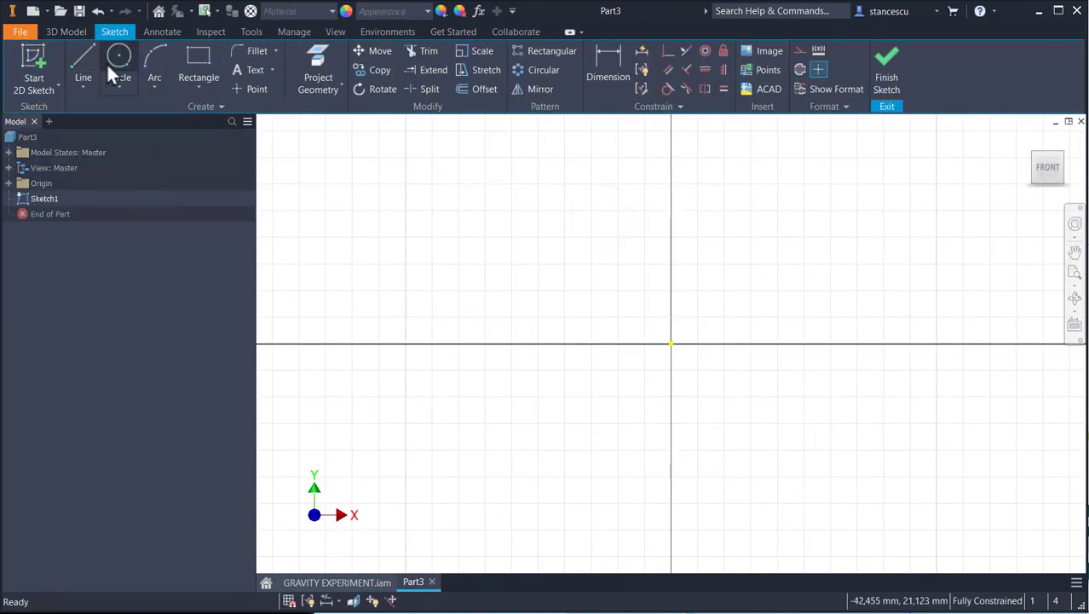
left_click(119, 56)
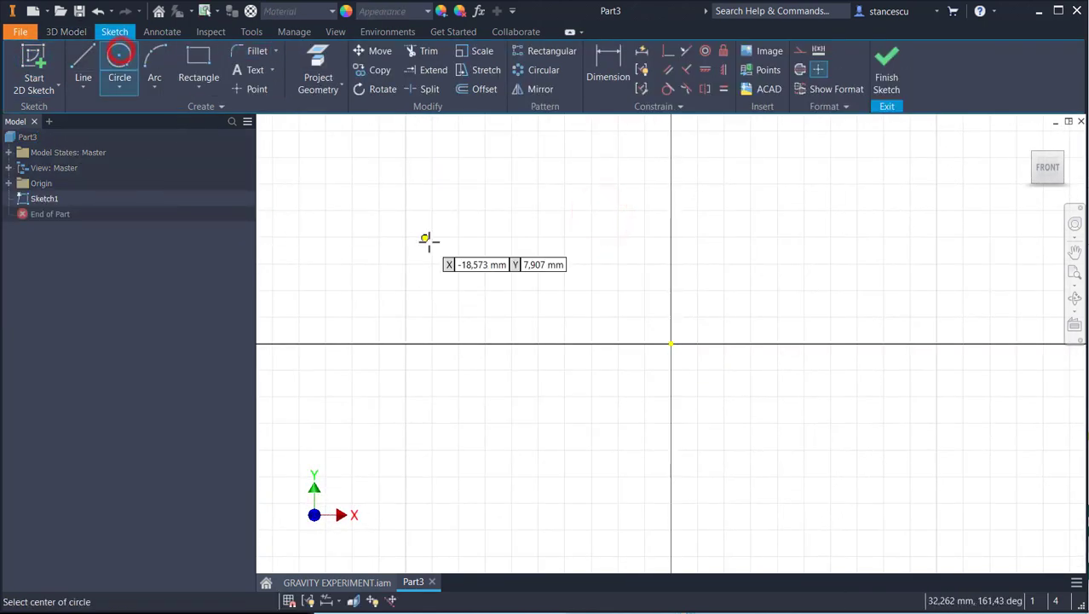
left_click(672, 343)
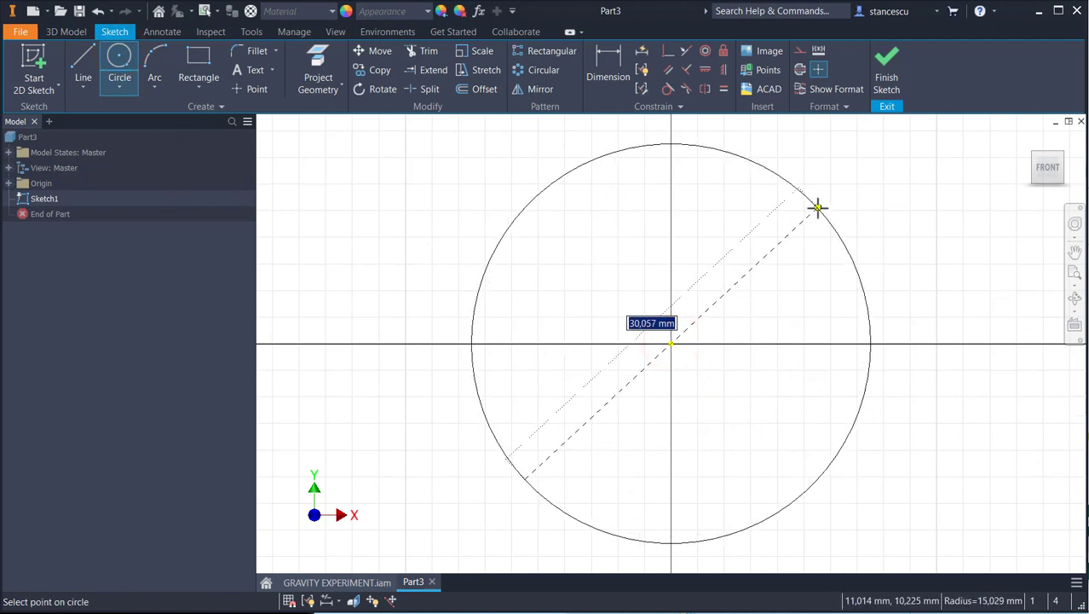
type("100")
key("Return")
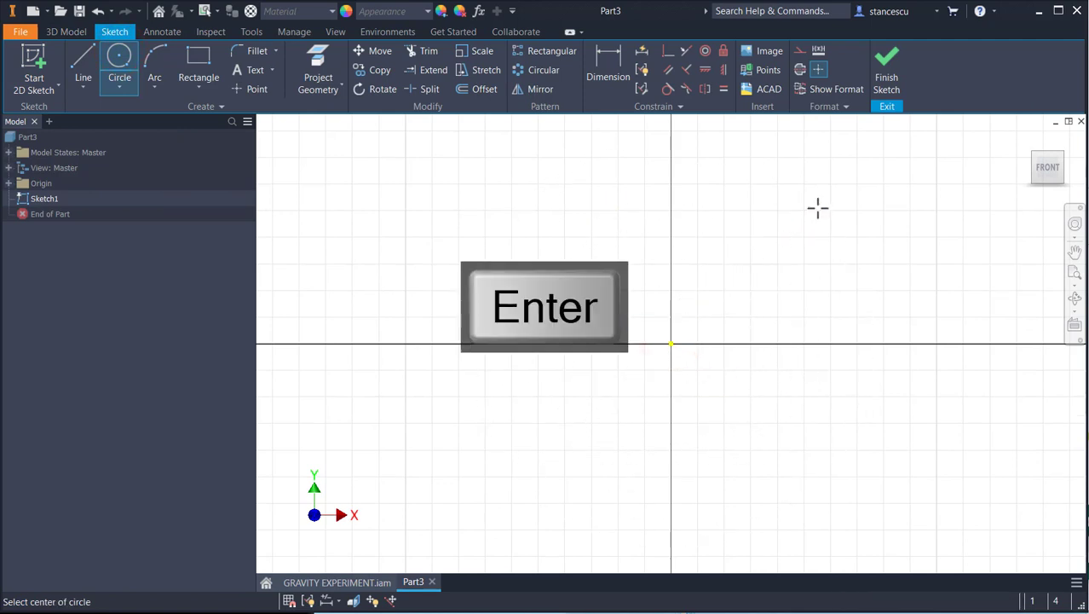
key("Home")
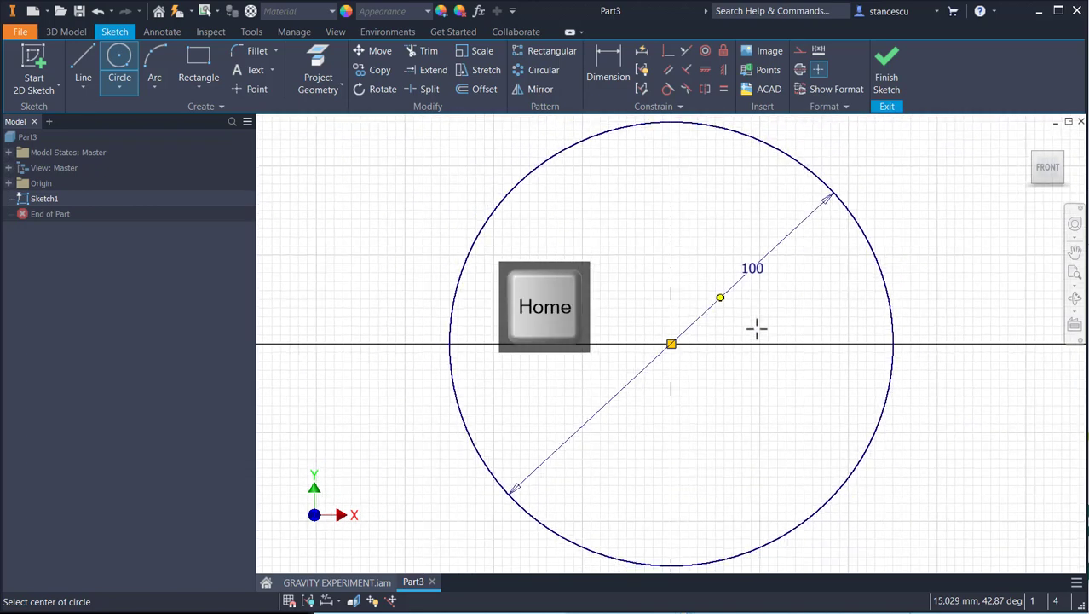
- Draw a vertical line across the full height of the circle, from its uppermost to its lowest point
left_click(81, 66)
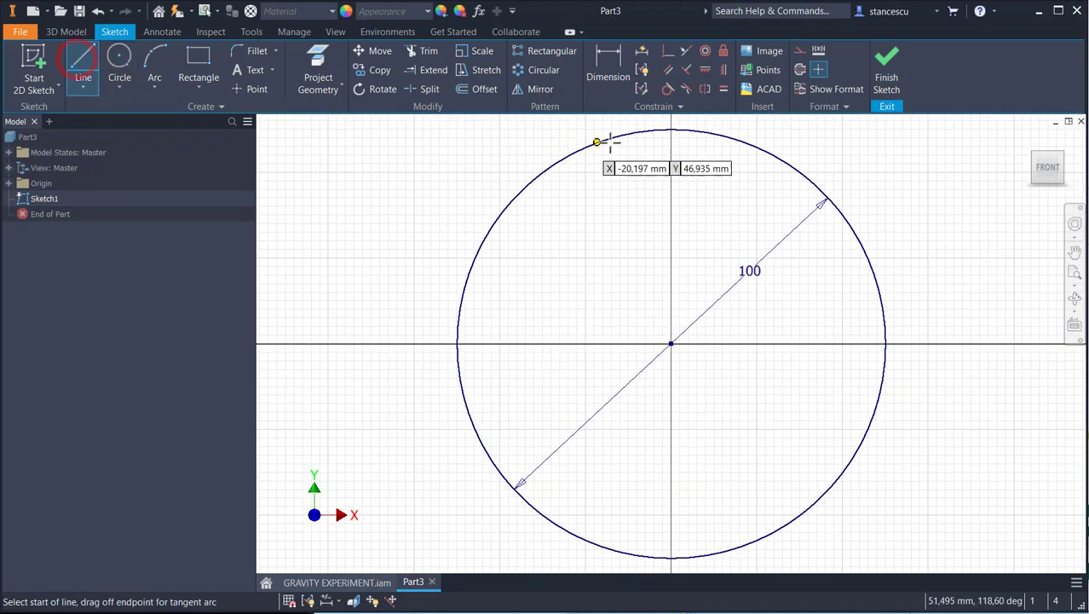
left_click(671, 128)
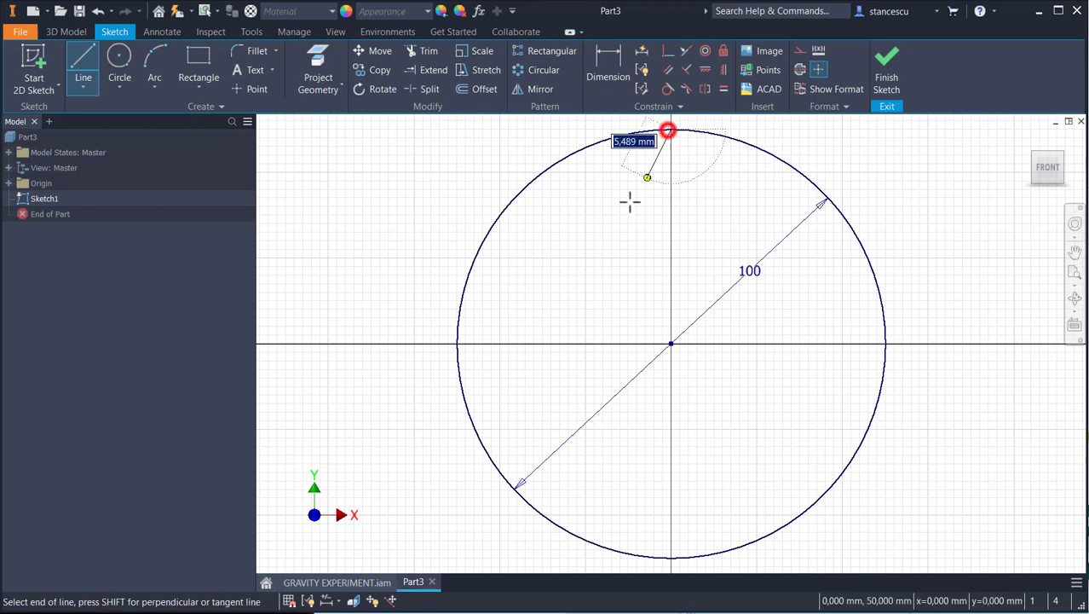
left_click(672, 558)
key("Escape")
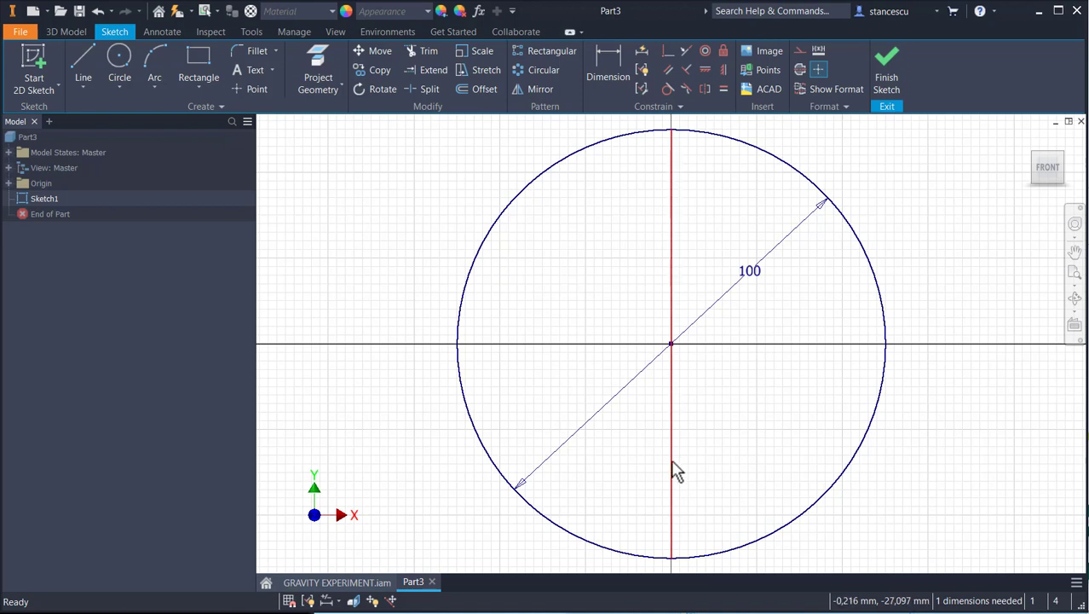
- Shift the vertical line off the circle's centre and constrain it coincident with the centre point
left_click_drag(672, 465, 623, 490)
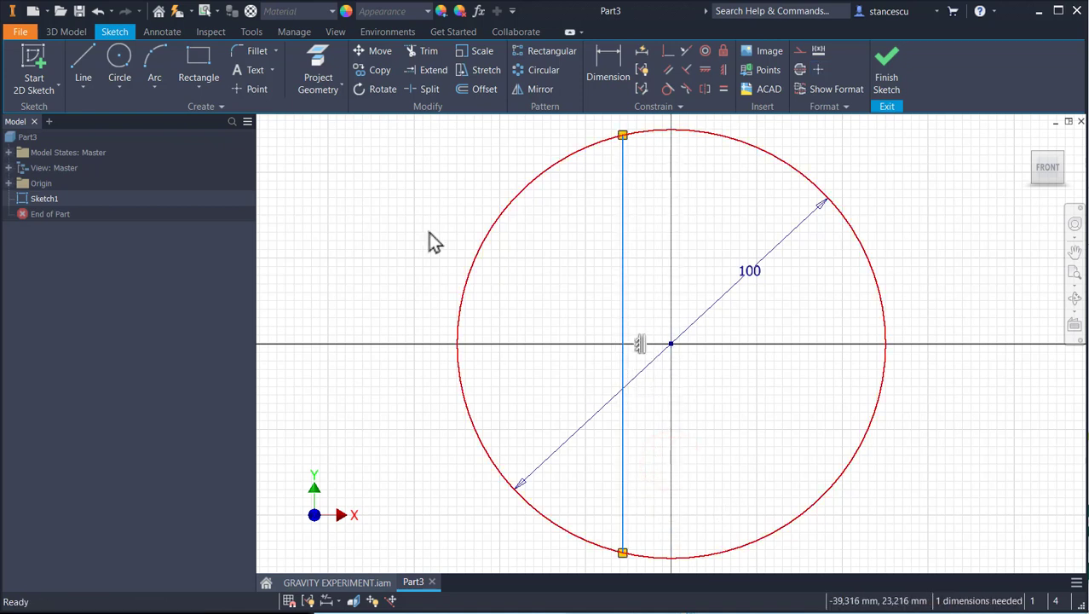
left_click(666, 65)
left_click(664, 49)
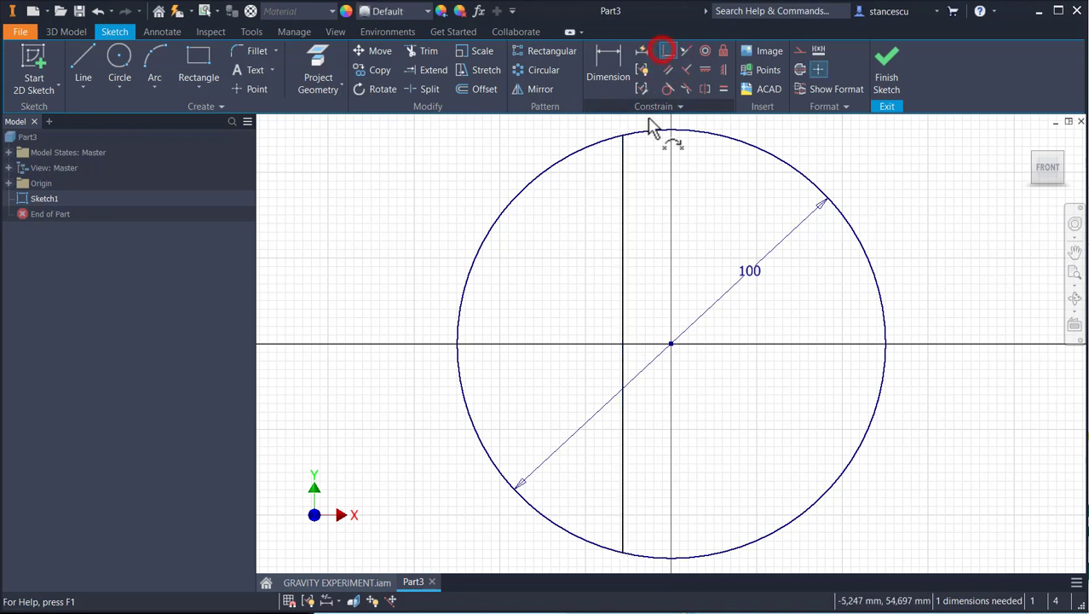
left_click(620, 206)
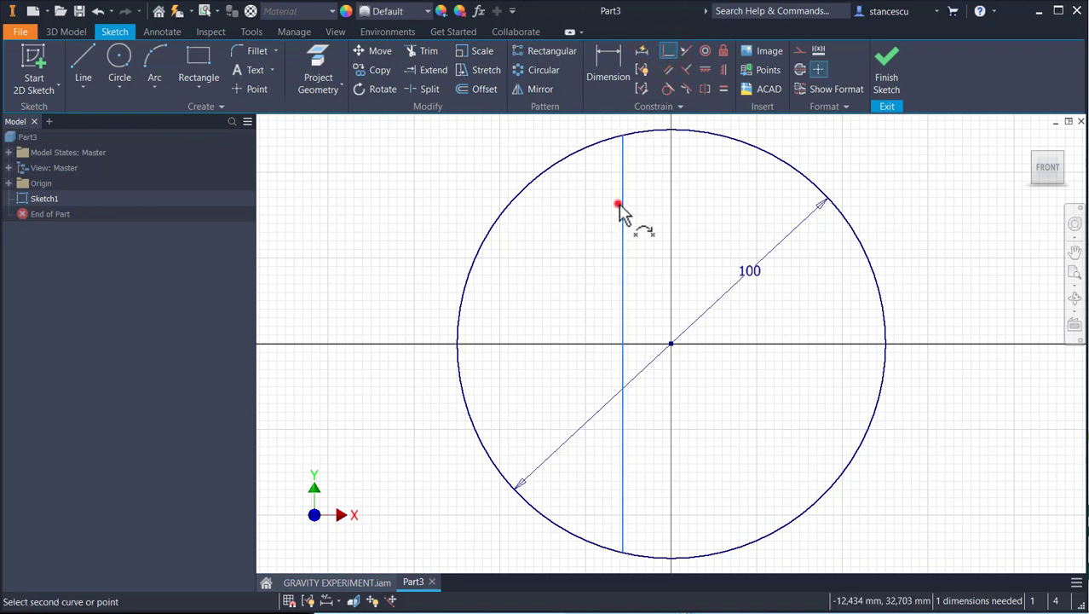
left_click(671, 344)
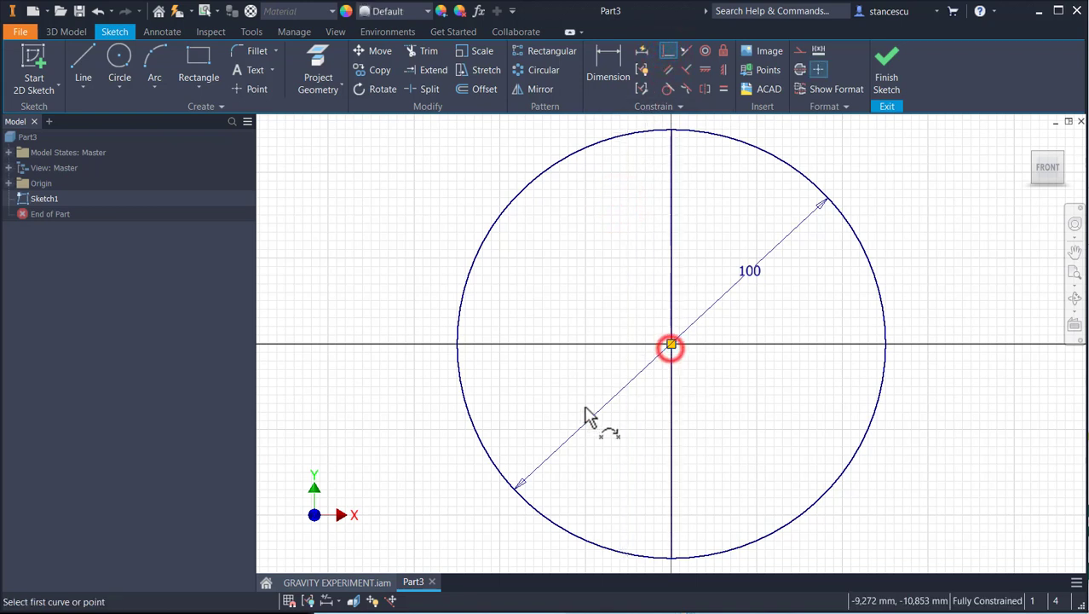
- Trim away the half of the circle on the left side of the vertical line
left_click(429, 53)
left_click(533, 182)
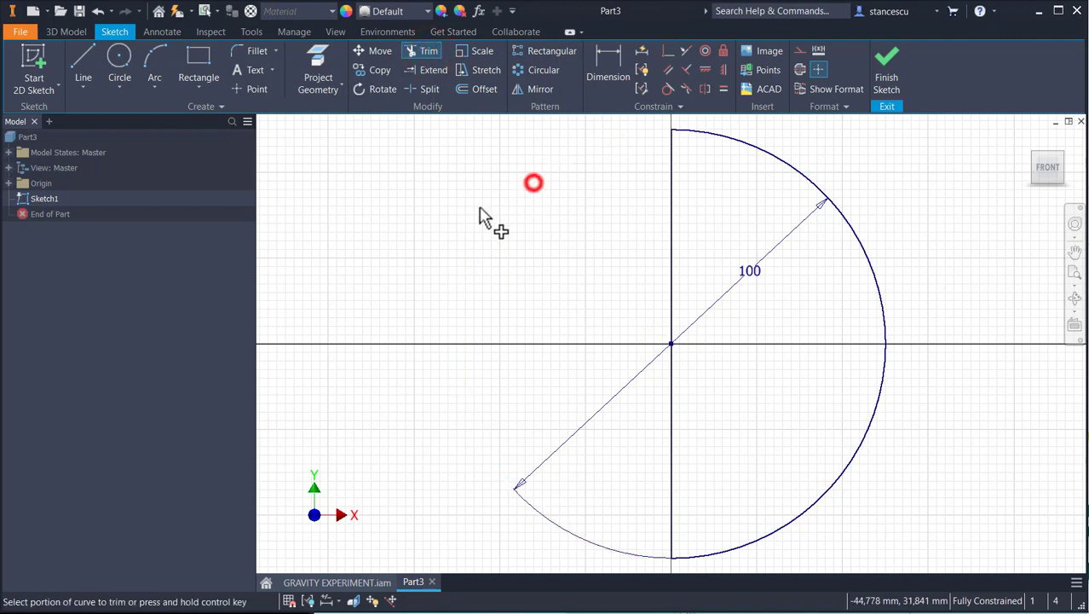
key("Escape")
- Convert the vertical line to a centerline and finish the sketch
left_click_drag(700, 209, 620, 223)
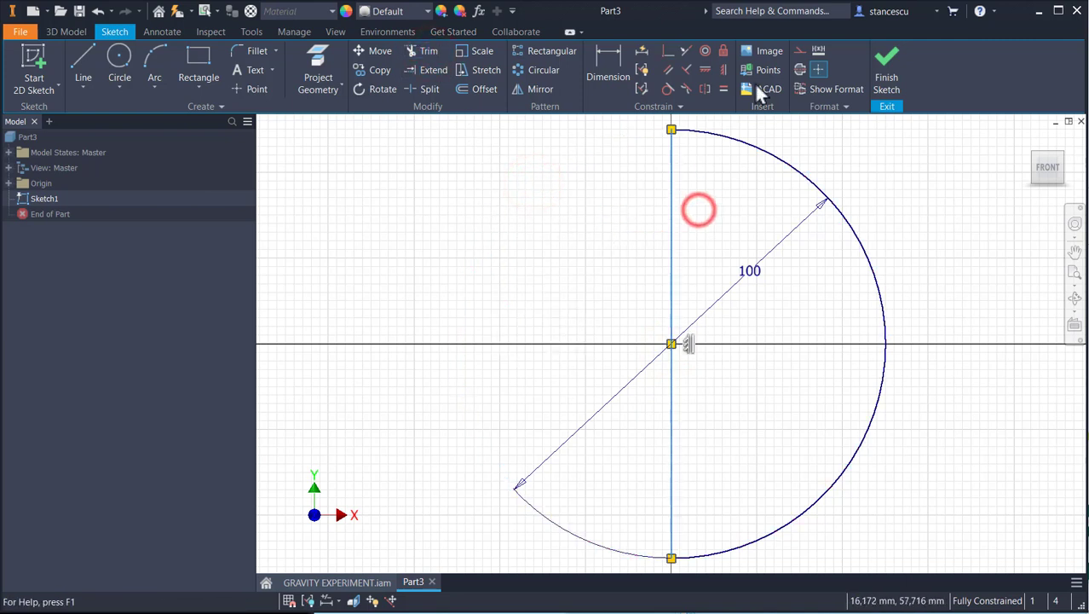
left_click(800, 70)
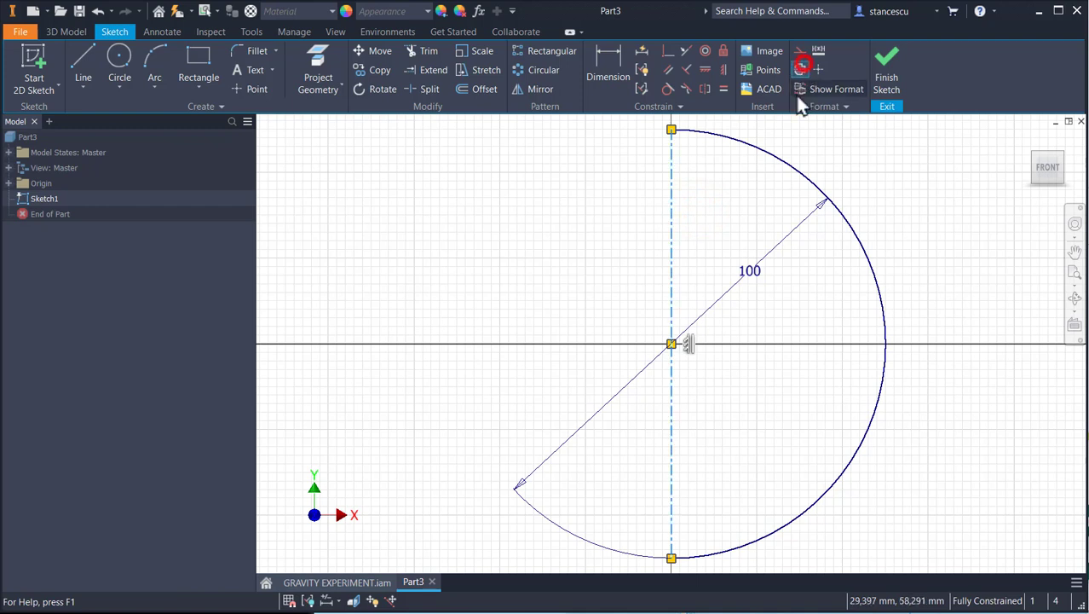
left_click(890, 70)
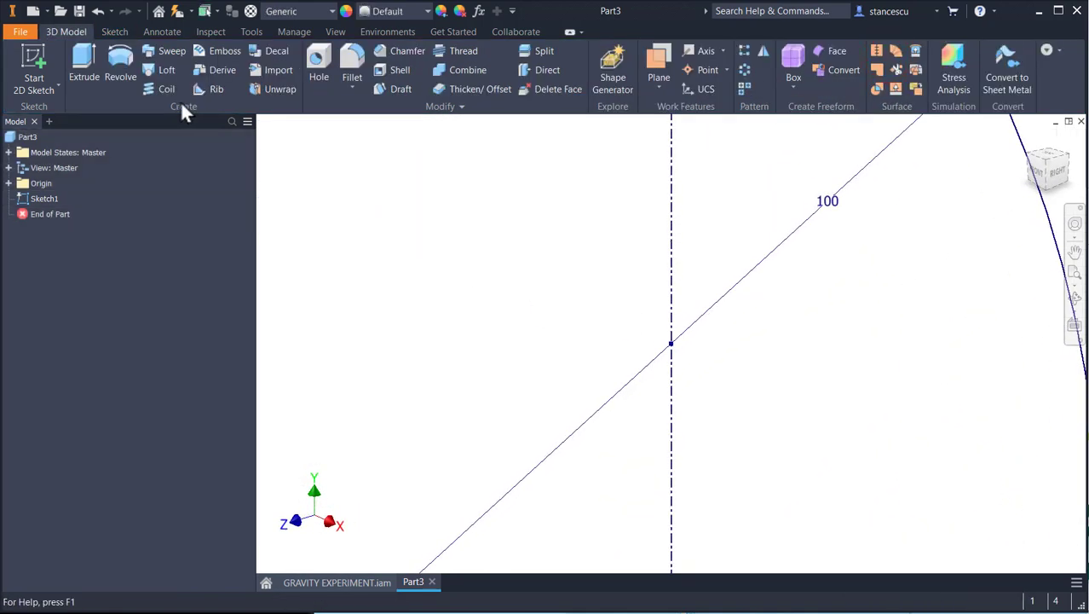
- Revolve the half-circle profile a full 360 degrees around the centerline to form a solid sphere
left_click(117, 66)
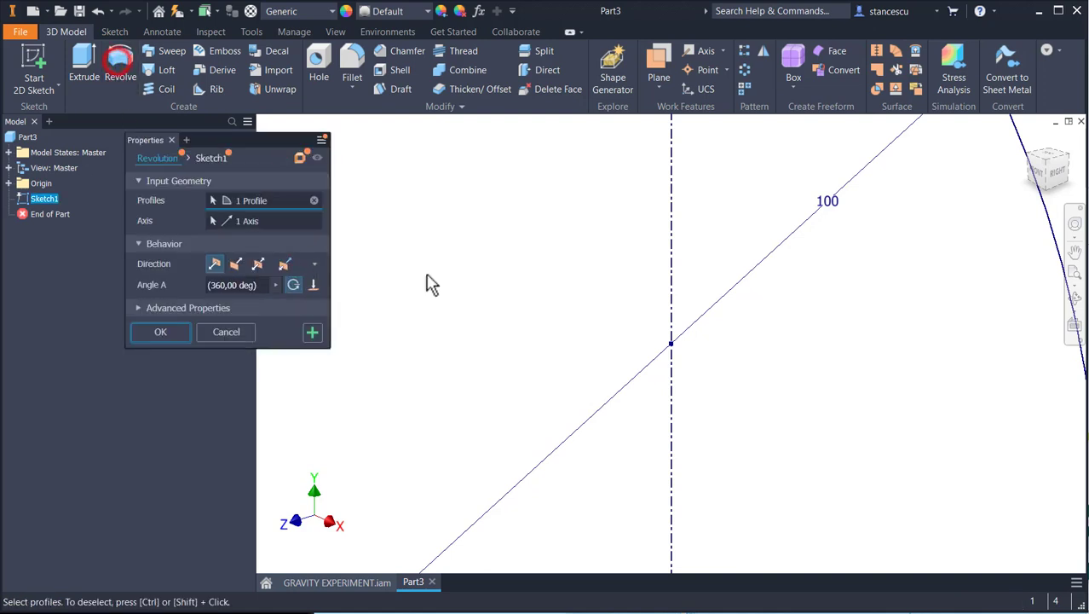
left_click(161, 333)
key("F6")
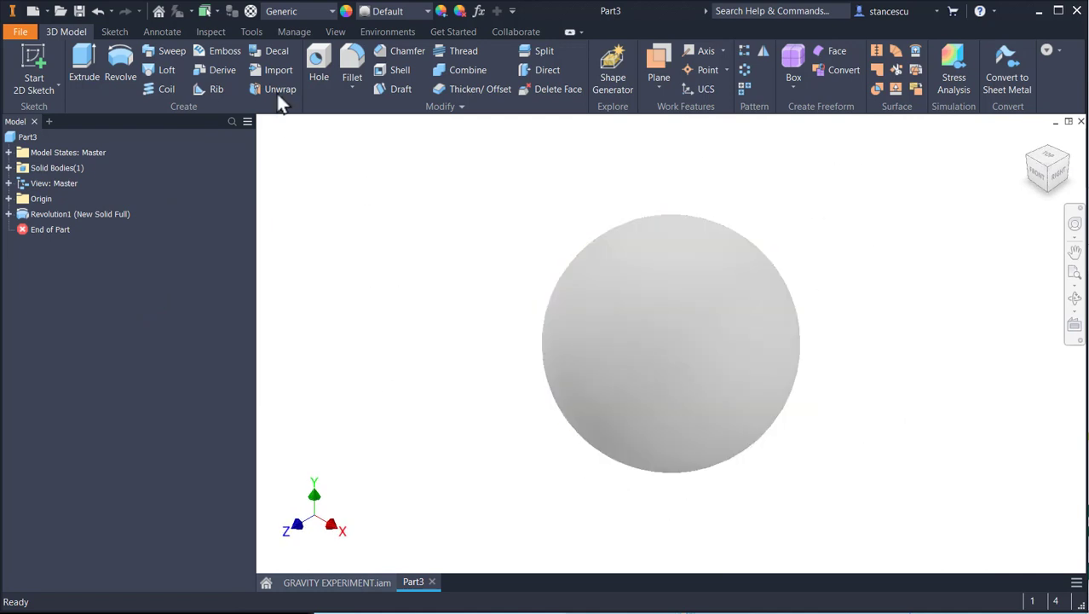
- Assign the material Steel, Alloy to the sphere part
left_click(297, 13)
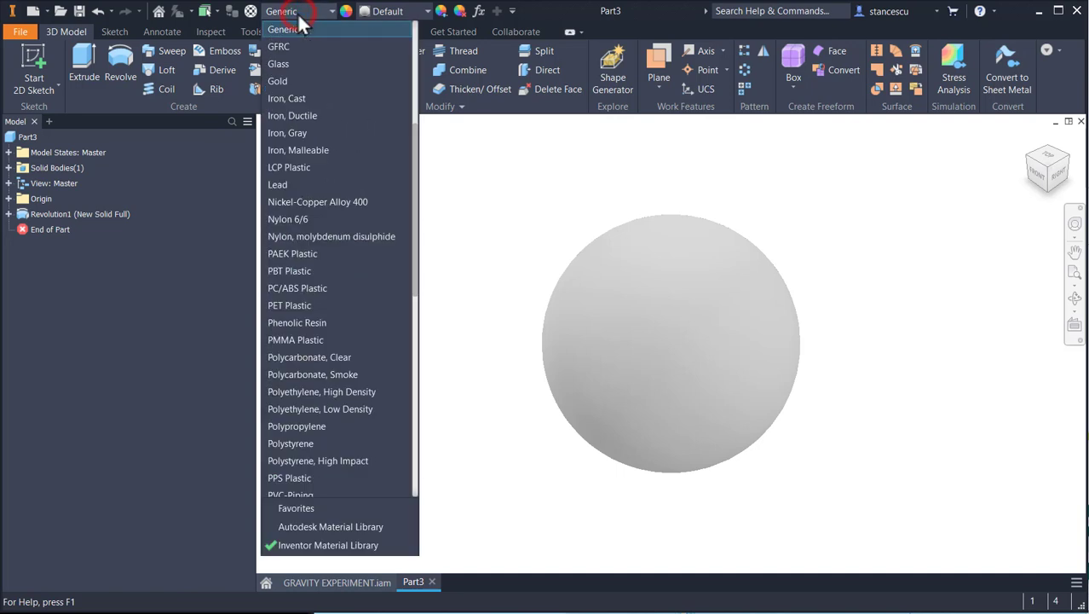
scroll(290, 324, "down", 7)
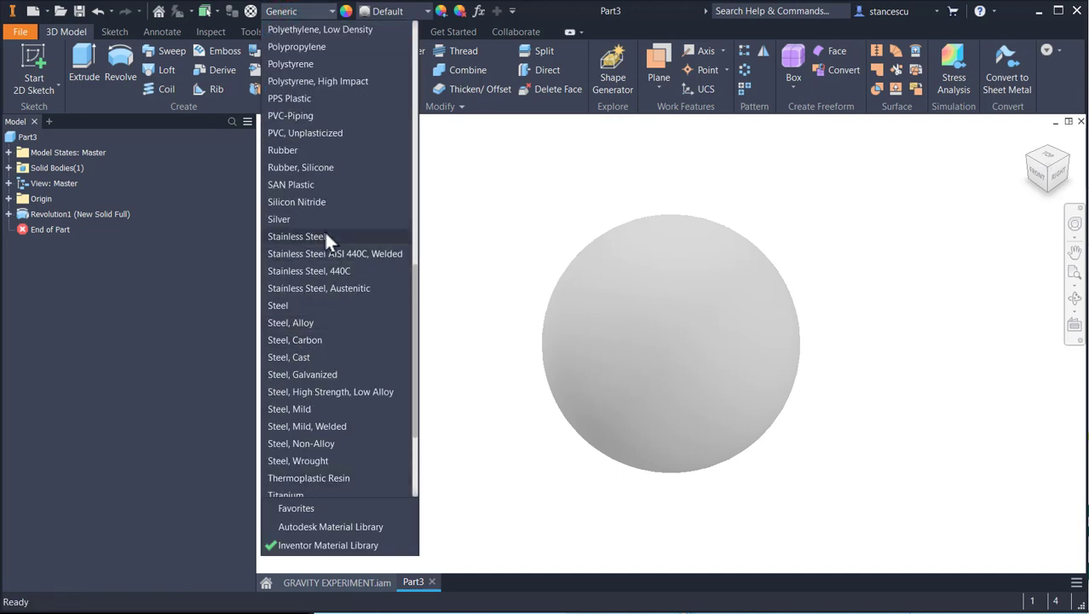
left_click(302, 324)
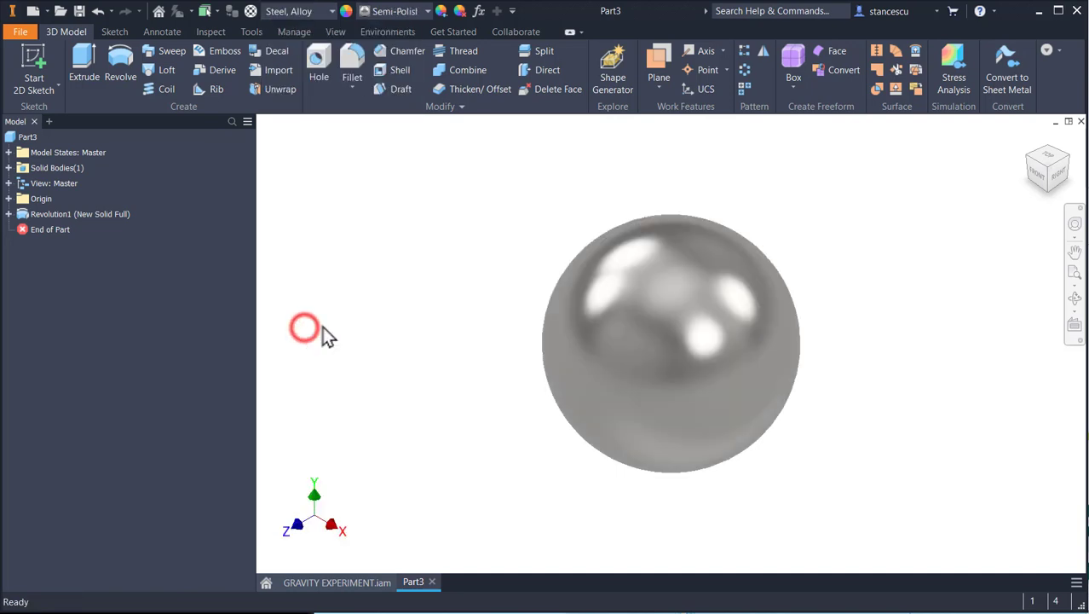
- Change the sphere's appearance to White Oak - Natural Medium Gloss
left_click(404, 12)
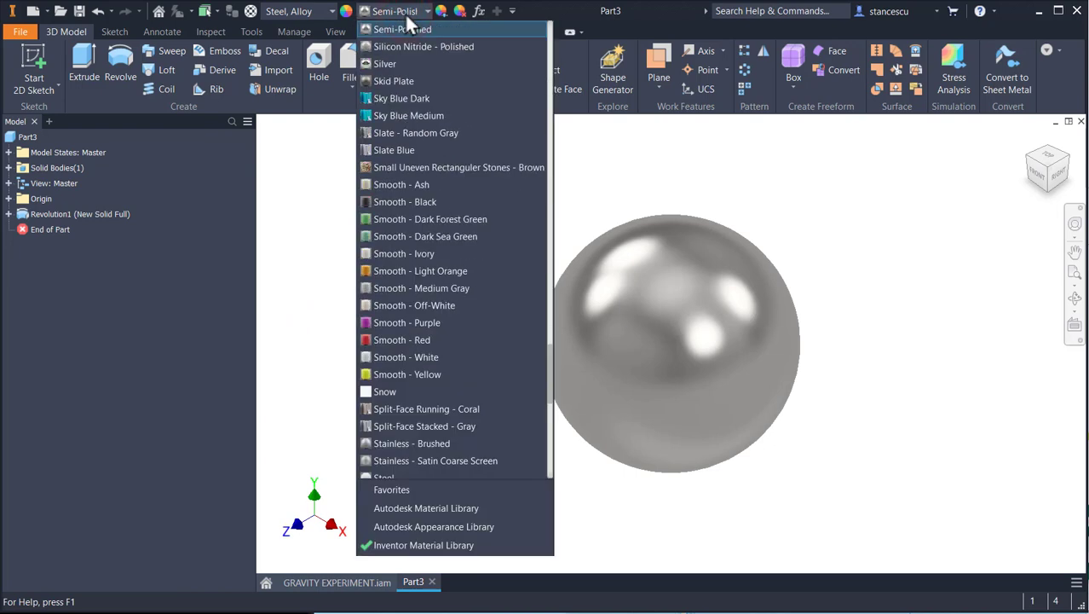
scroll(428, 288, "down", 5)
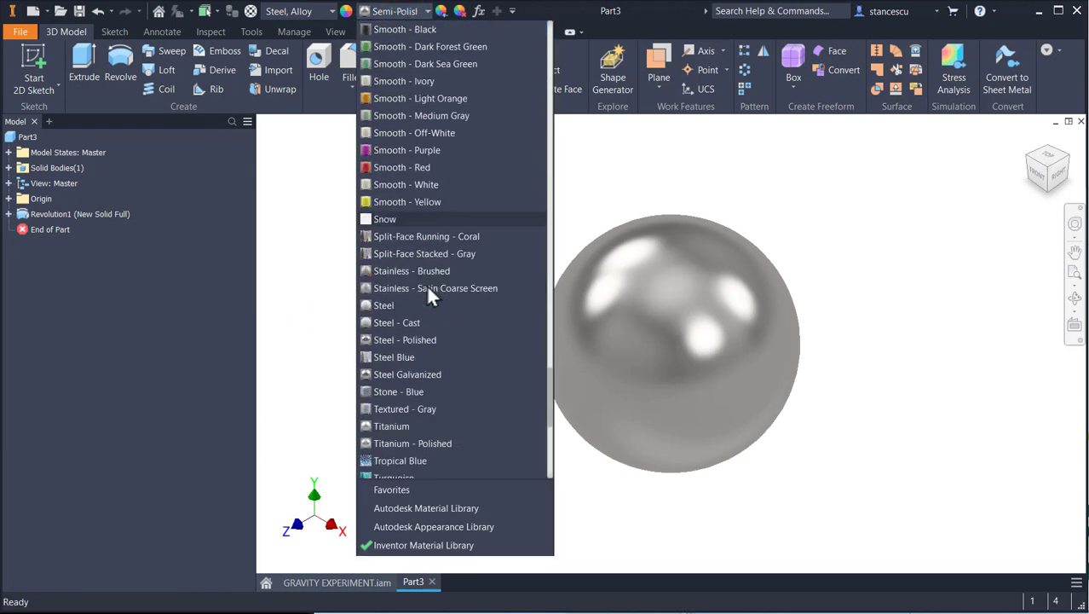
scroll(428, 290, "down", 3)
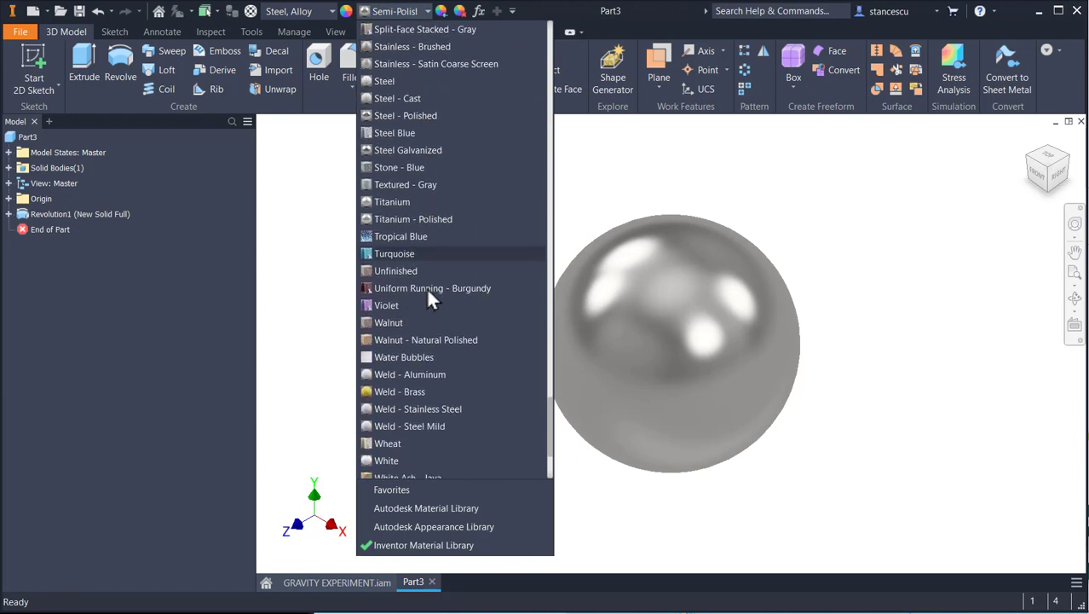
scroll(428, 290, "down", 2)
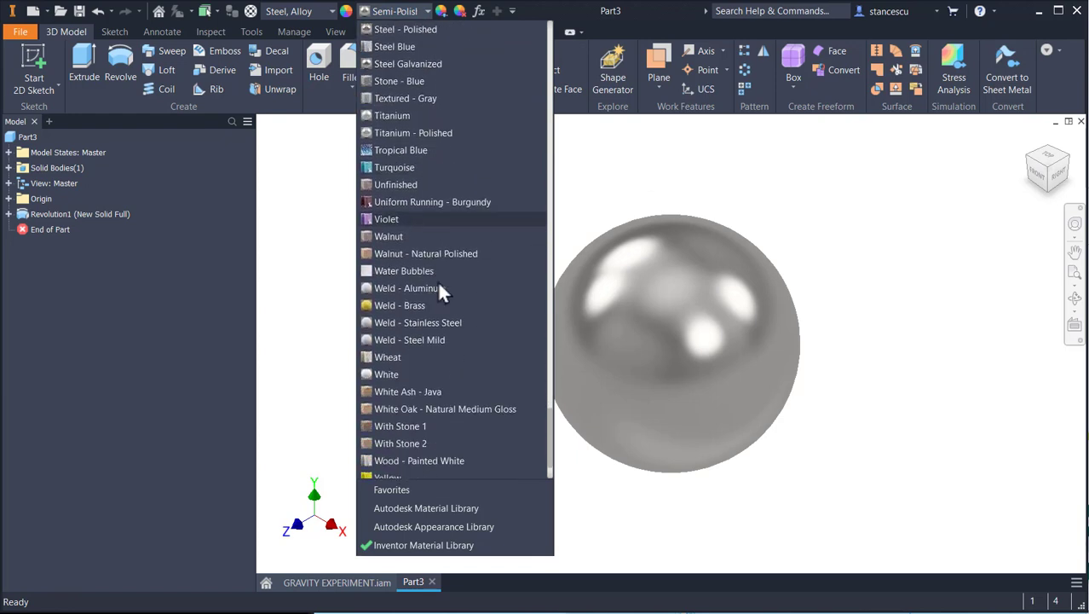
scroll(437, 289, "down", 2)
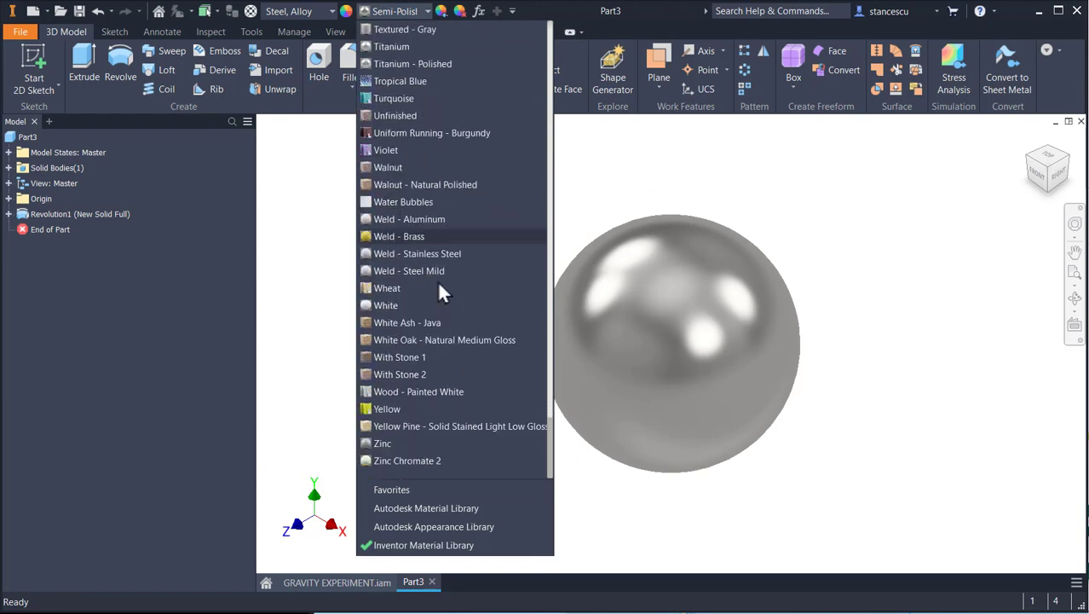
left_click(411, 341)
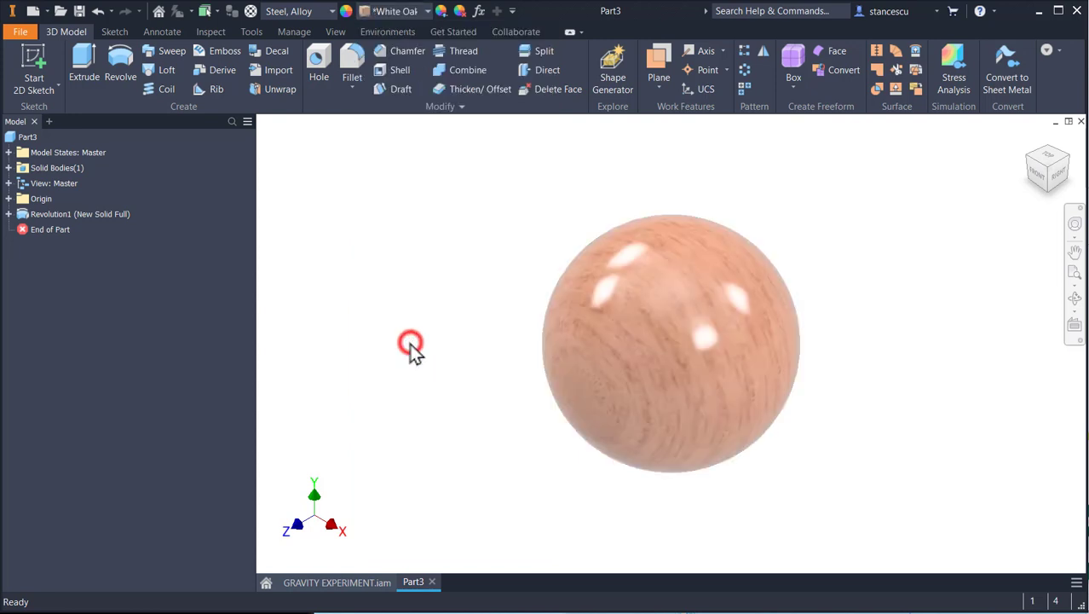
left_click(929, 236)
- Save the part as "Sphere after" in the same folder as Stand after.ipt
left_click(80, 13)
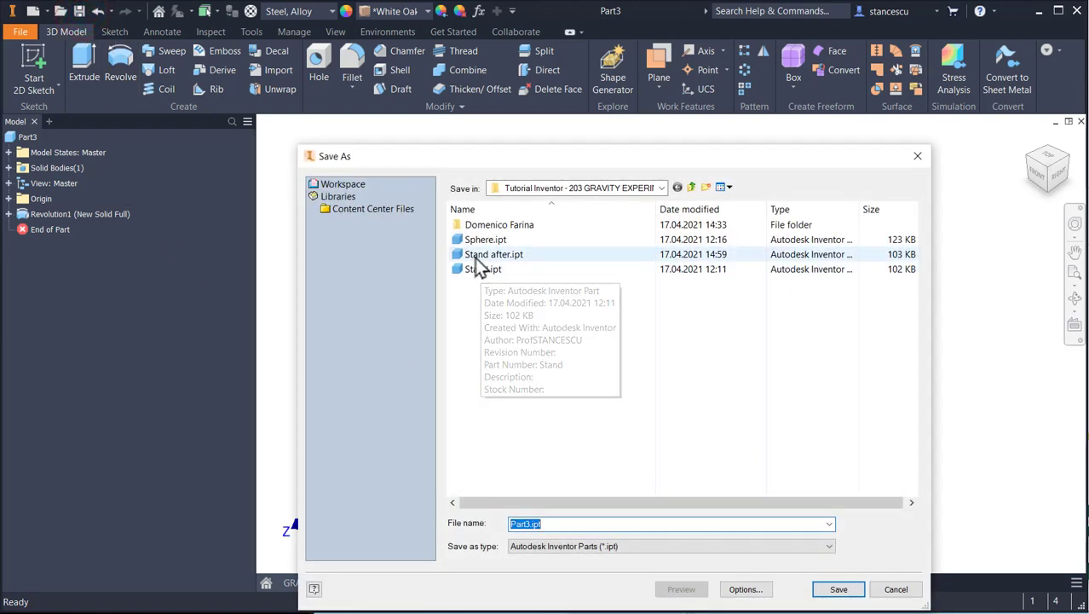
left_click(477, 242)
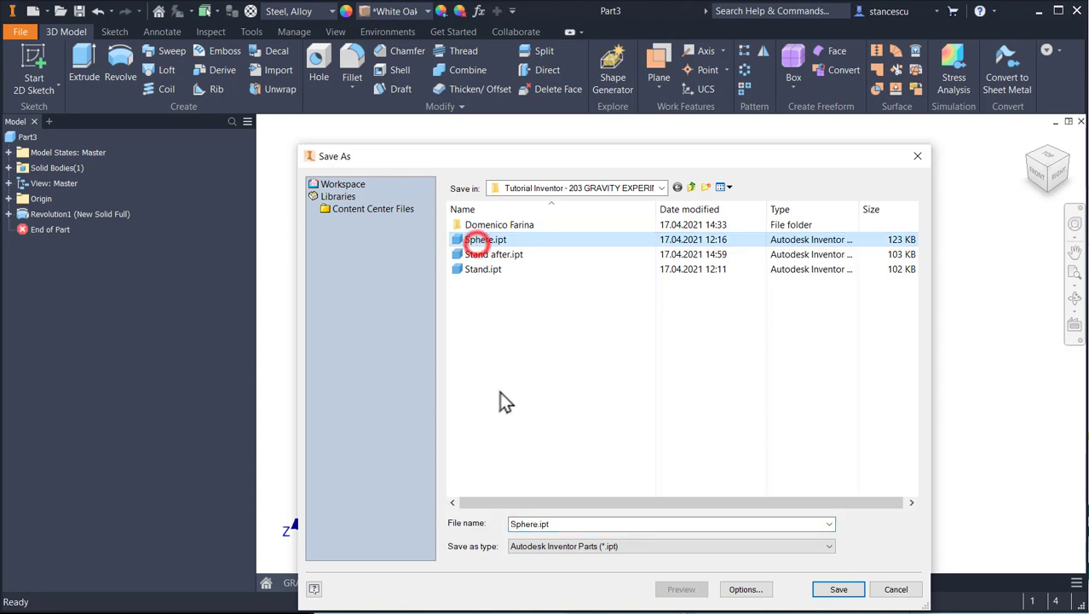
left_click(569, 521)
left_click(571, 524)
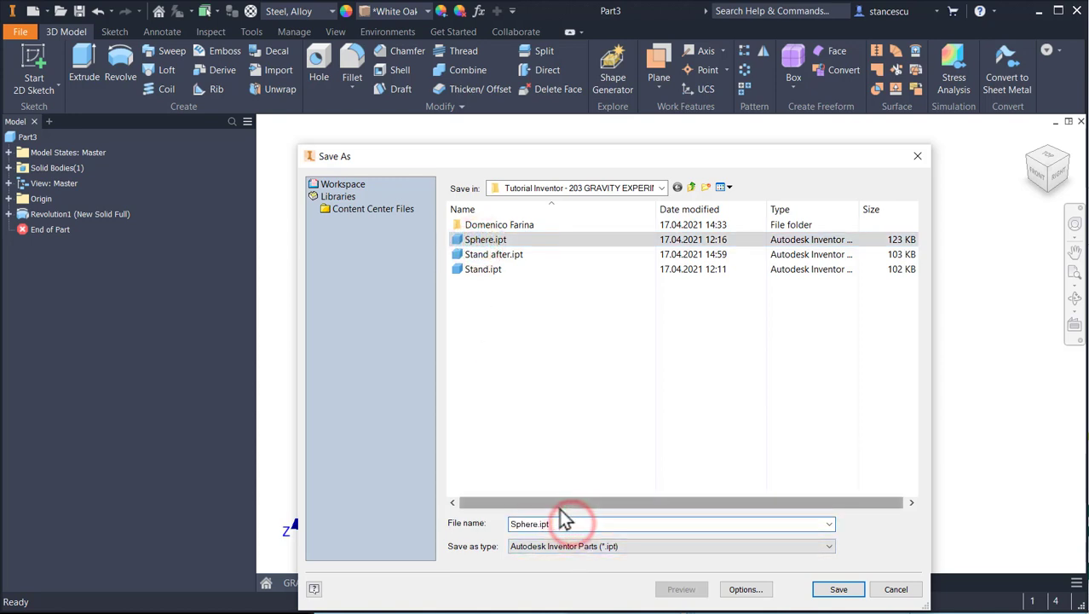
key("BackSpace")
key("BackSpace")
key("BackSpace")
key("Return")
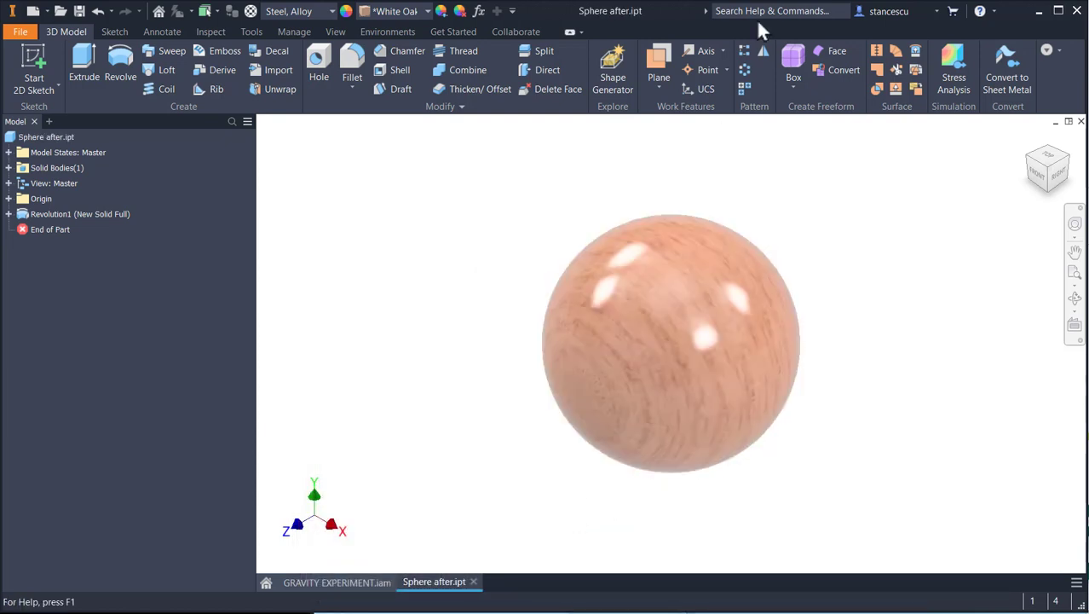
- Close the saved sphere part and create a new assembly from the metric Standard (mm).iam template
left_click(1080, 122)
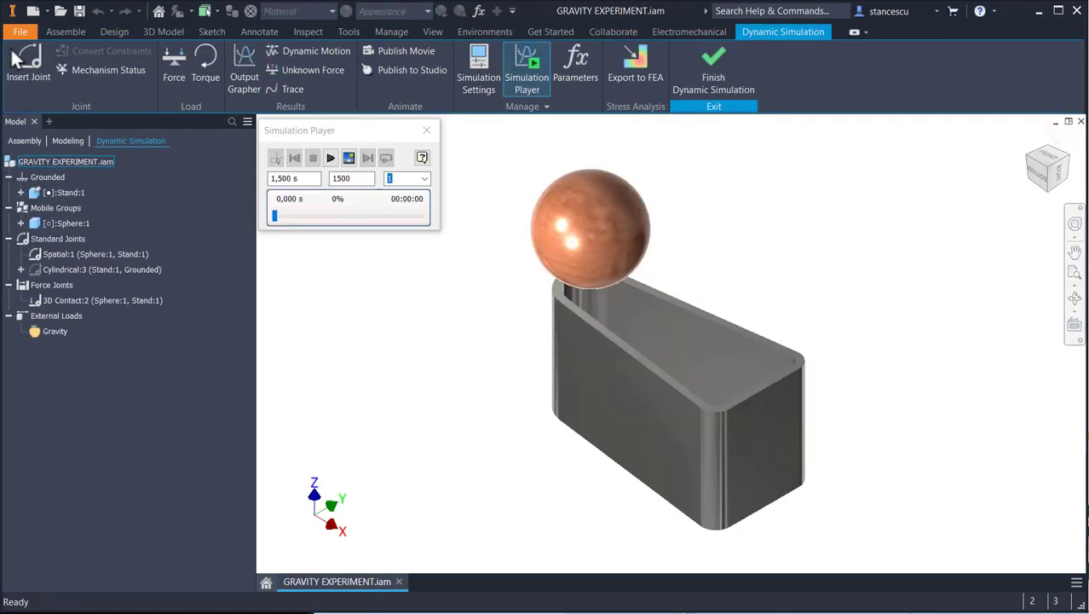
left_click(34, 11)
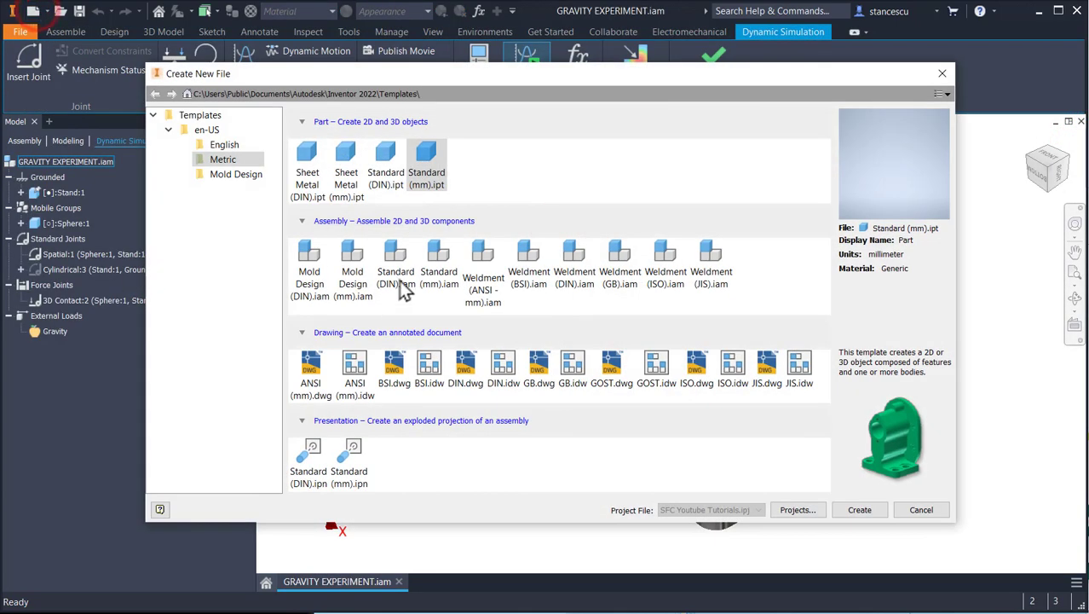
double_click(439, 252)
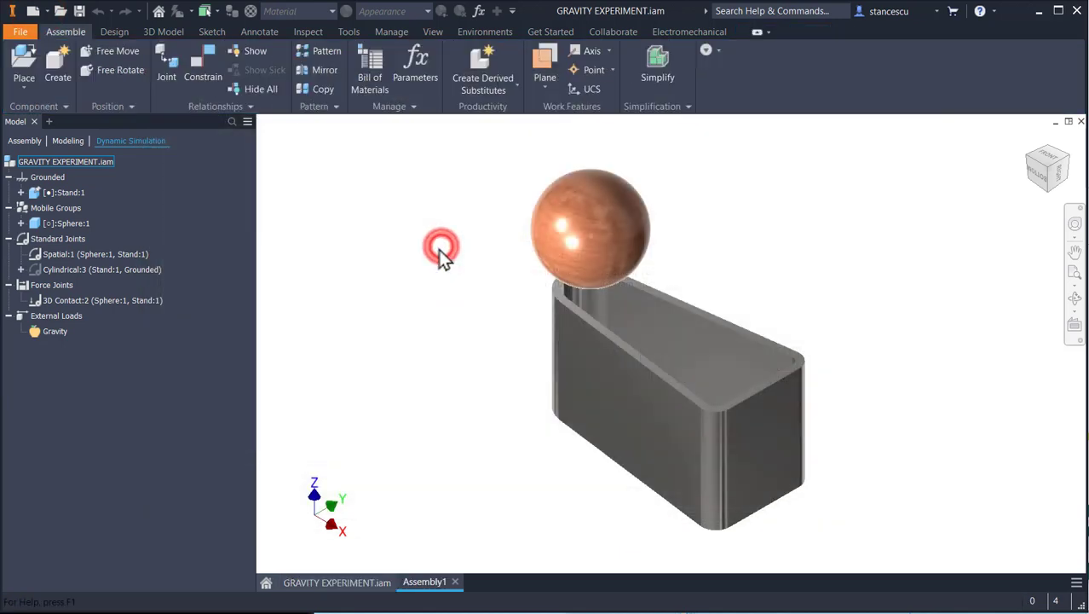
- Place one Stand after.ipt from the Tutorial Inventor - 203 GRAVITY EXPERIMENT folder, grounded at the assembly origin
left_click(16, 73)
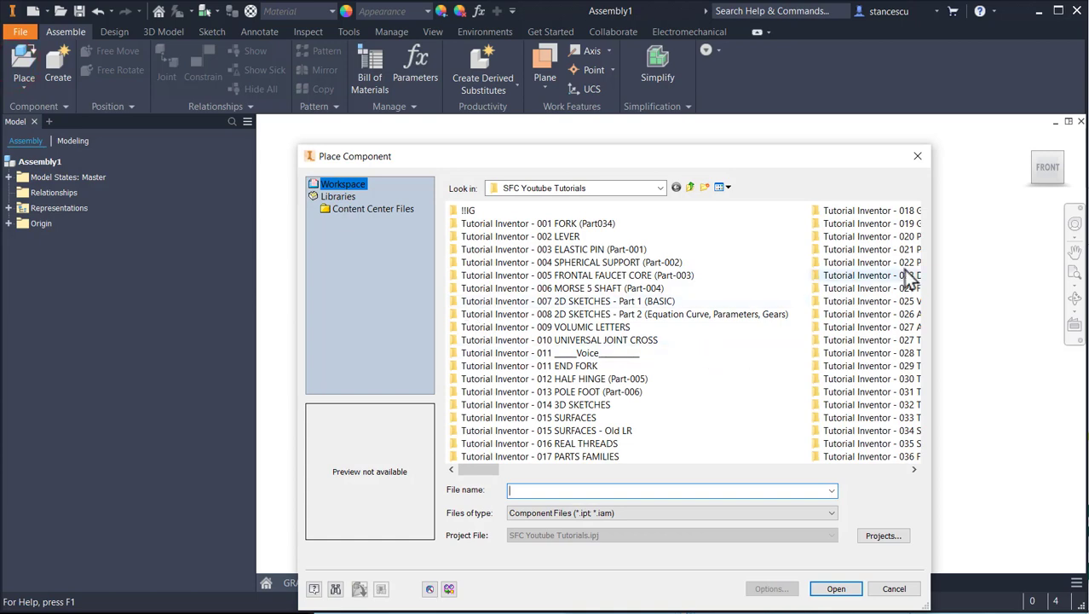
scroll(897, 377, "right", 10)
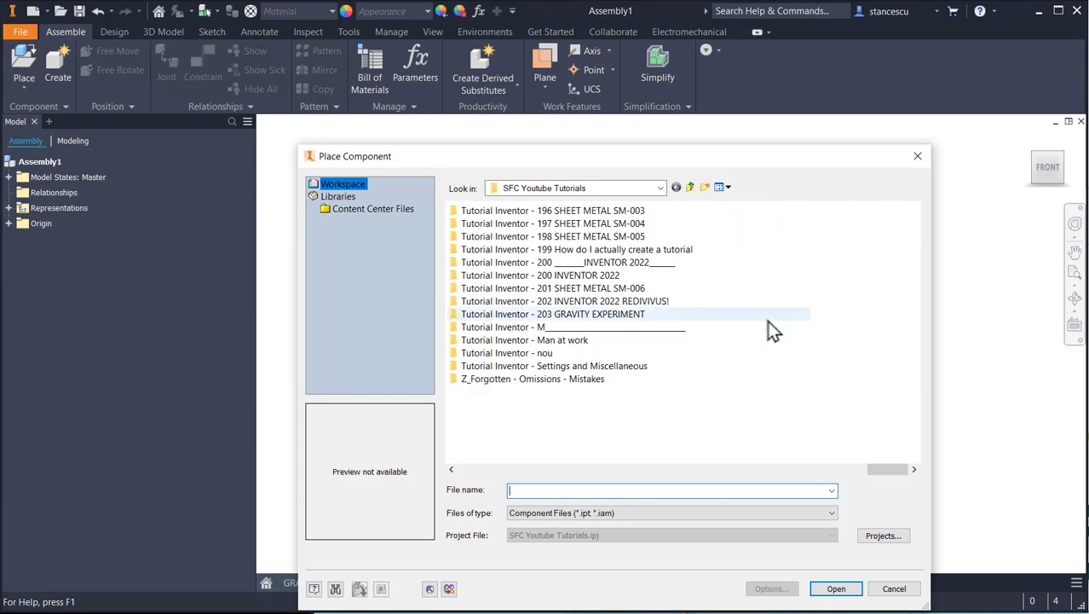
double_click(606, 314)
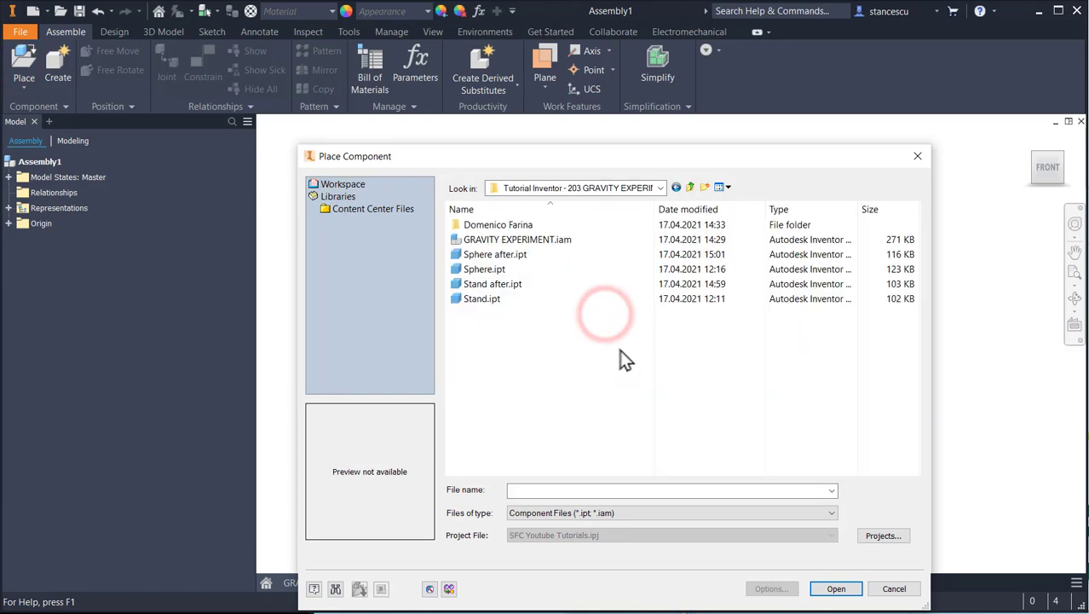
double_click(489, 287)
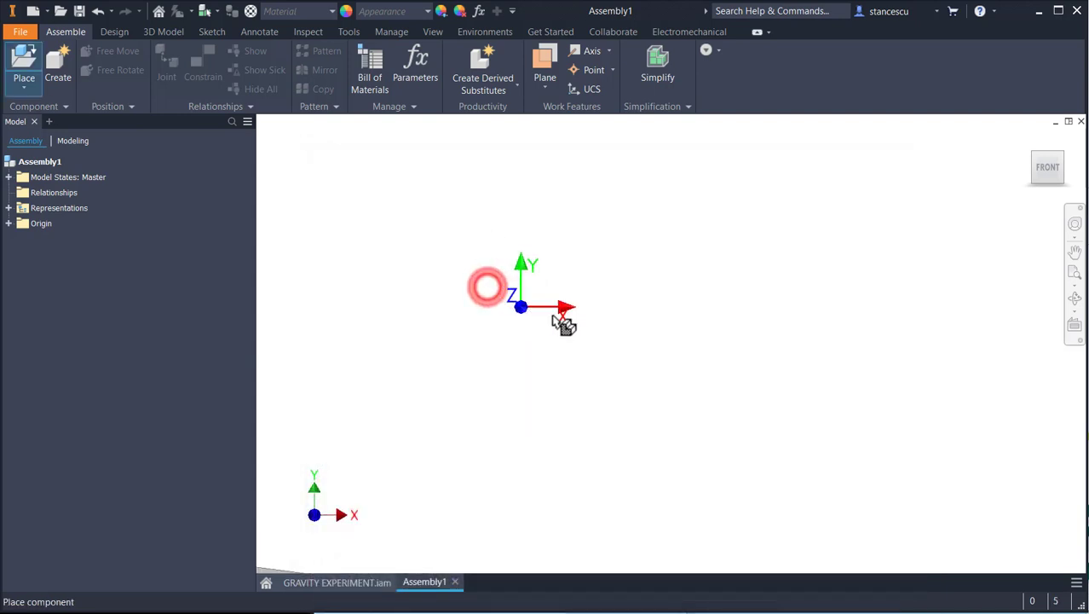
right_click(596, 329)
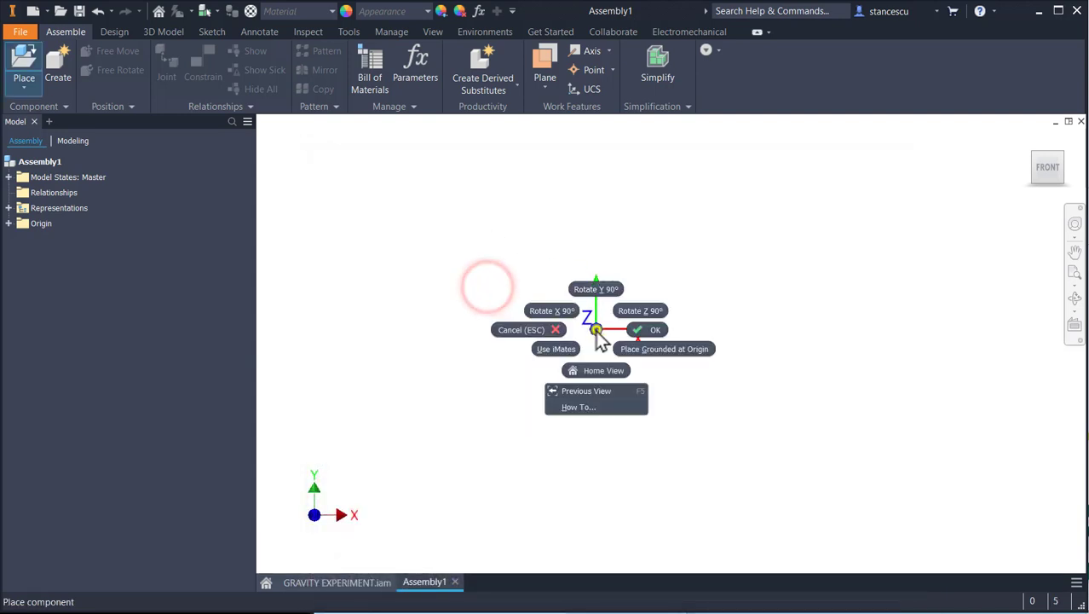
left_click(642, 351)
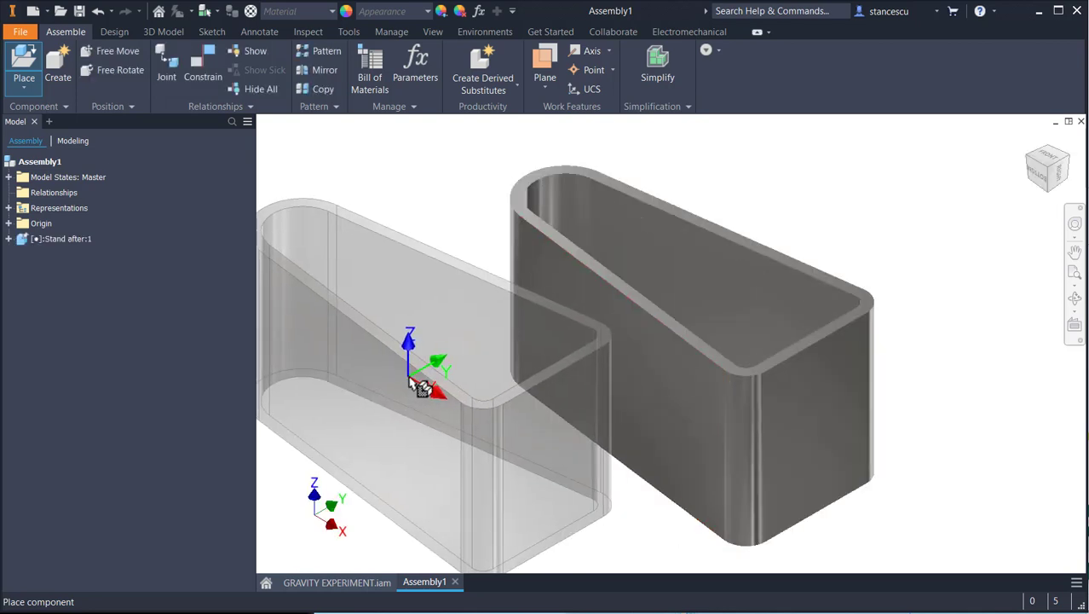
key("Escape")
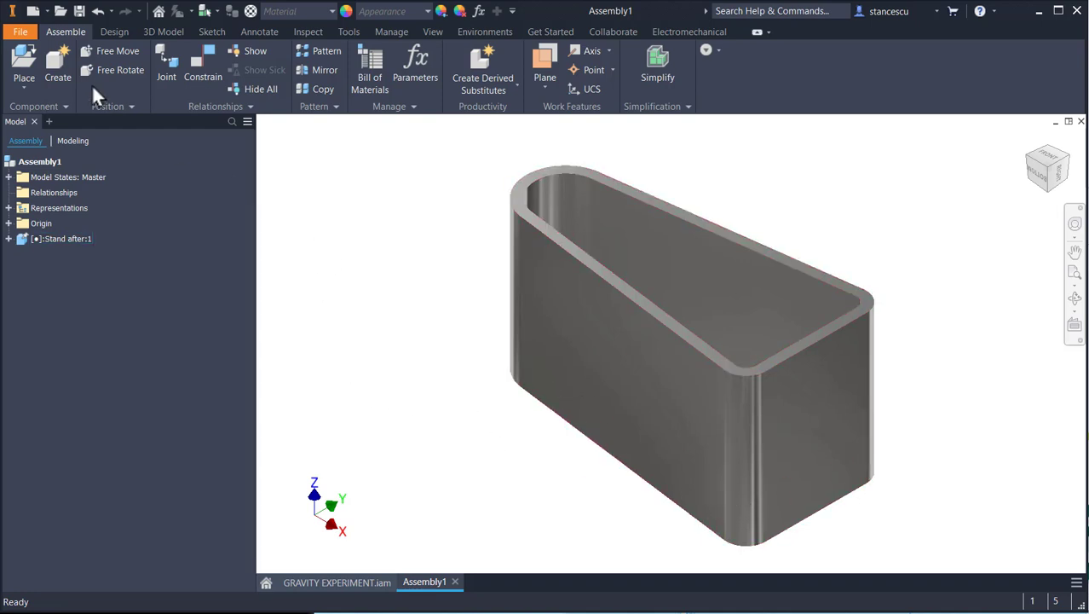
- Place one instance of Sphere after.ipt beside the stand
left_click(24, 60)
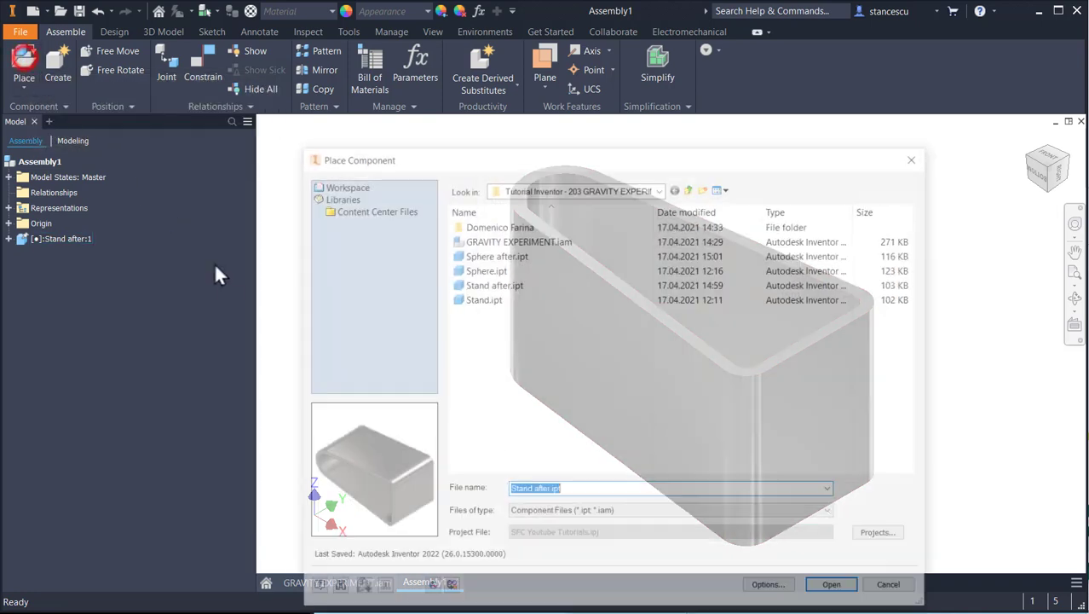
double_click(512, 254)
left_click(418, 305)
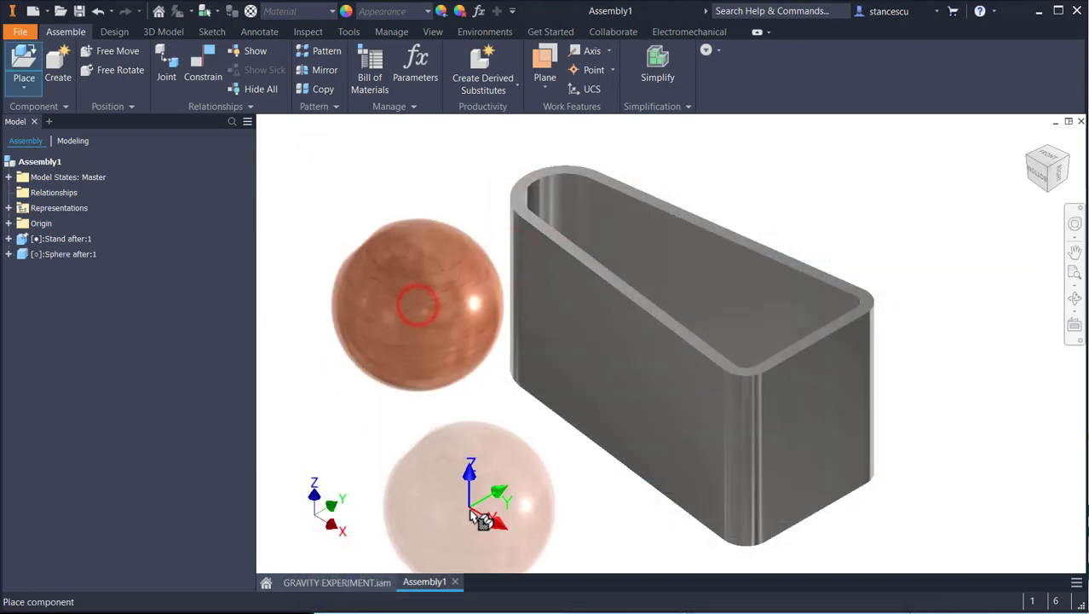
key("Escape")
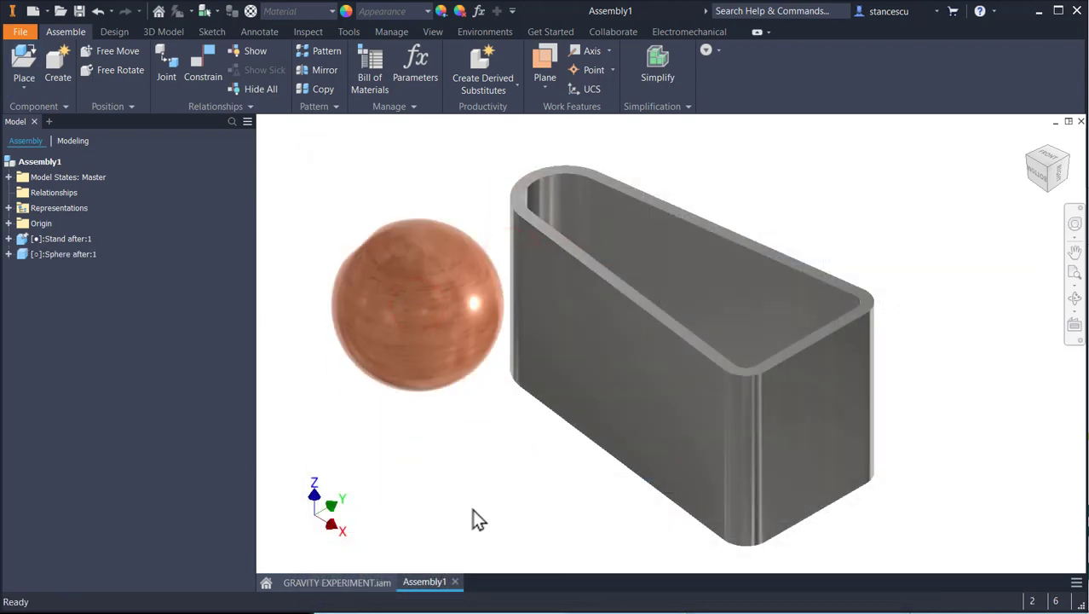
- Move the sphere freely to just above the stand's rounded end and check its position from the right side
left_click_drag(418, 311, 380, 294)
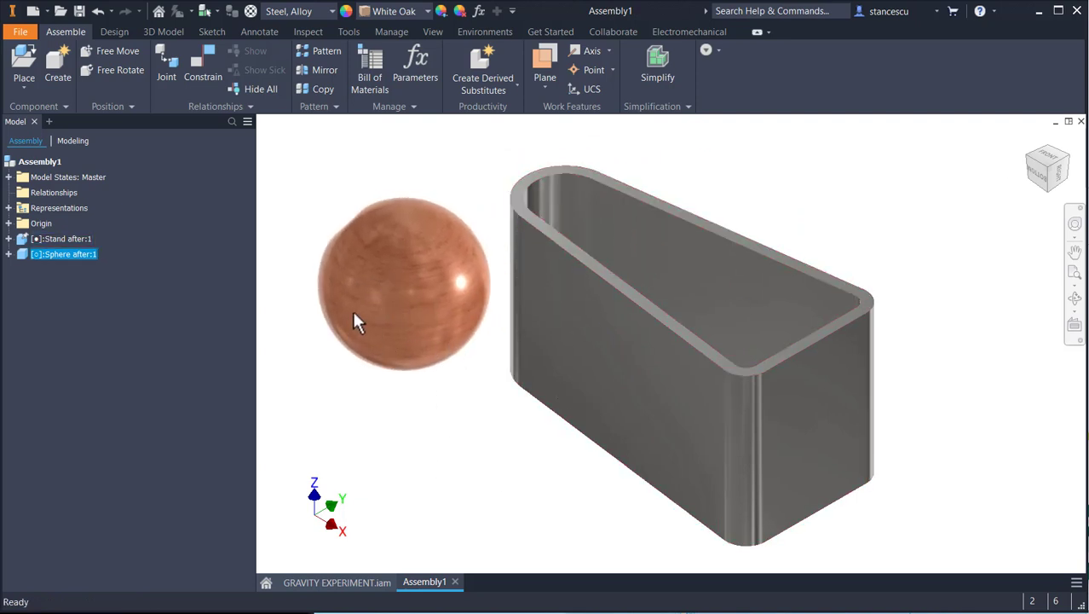
scroll(460, 460, "up", 3)
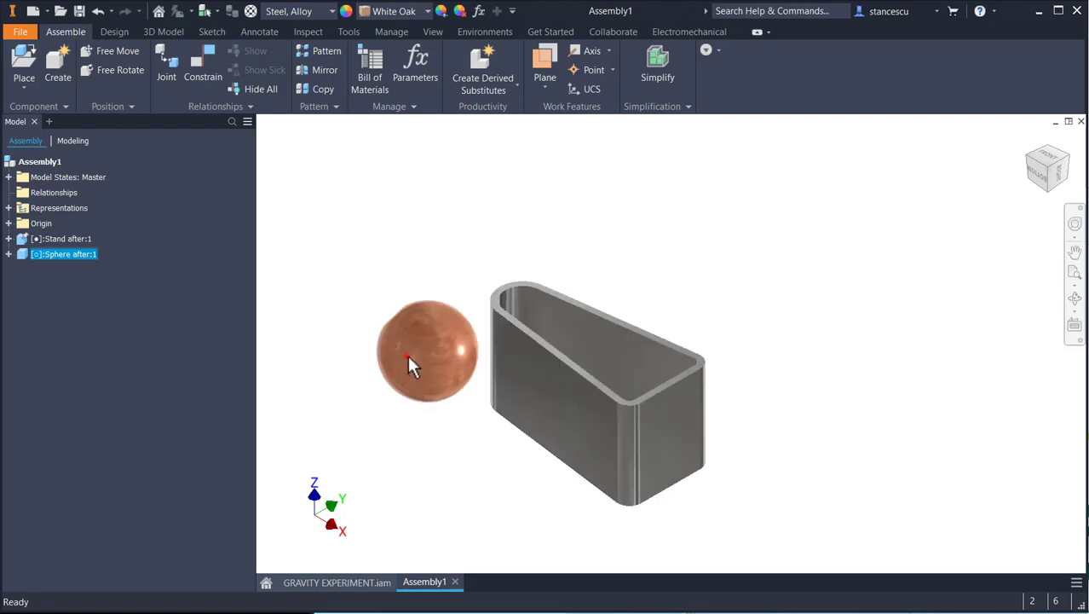
left_click_drag(408, 355, 526, 222)
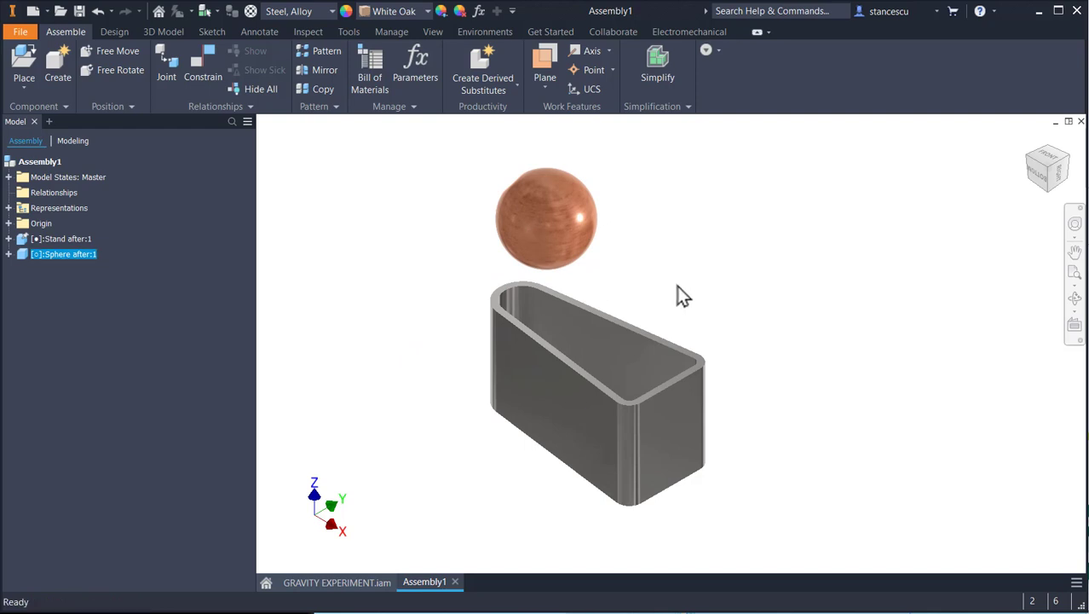
left_click(1061, 177)
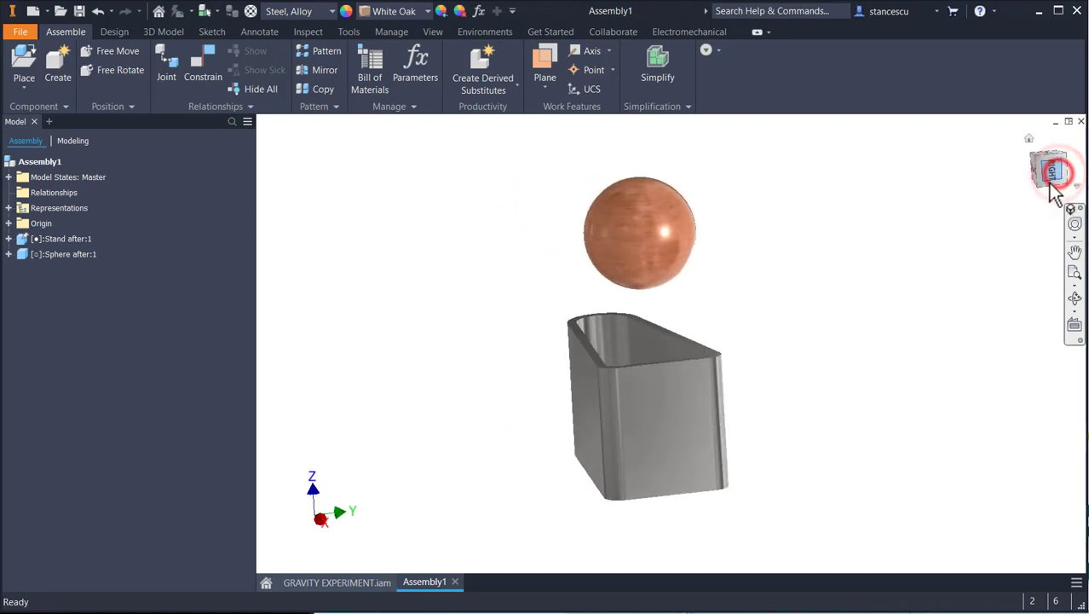
left_click(1029, 138)
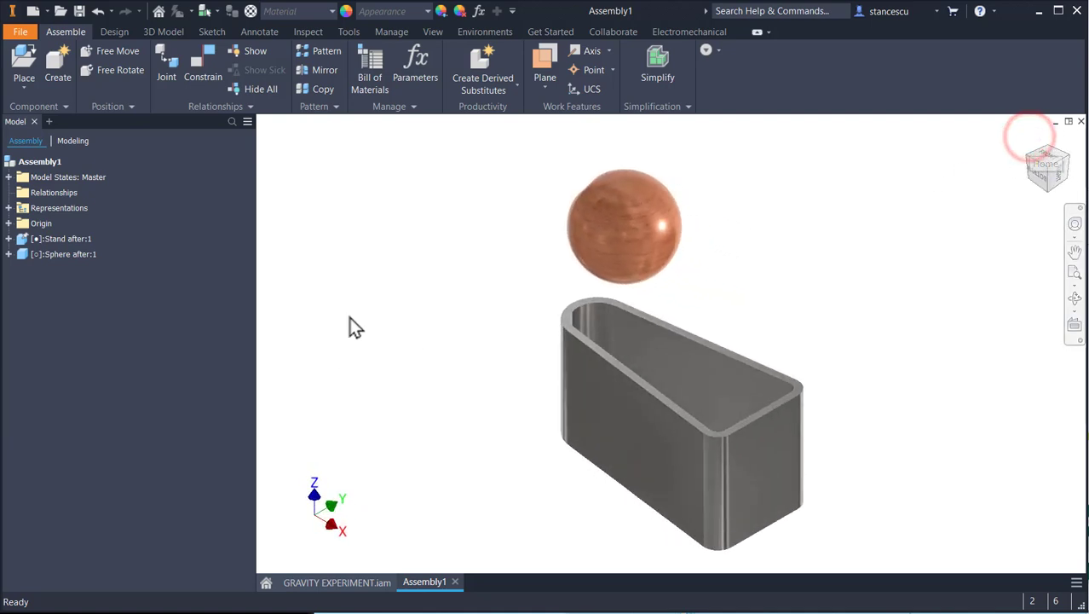
left_click(413, 201)
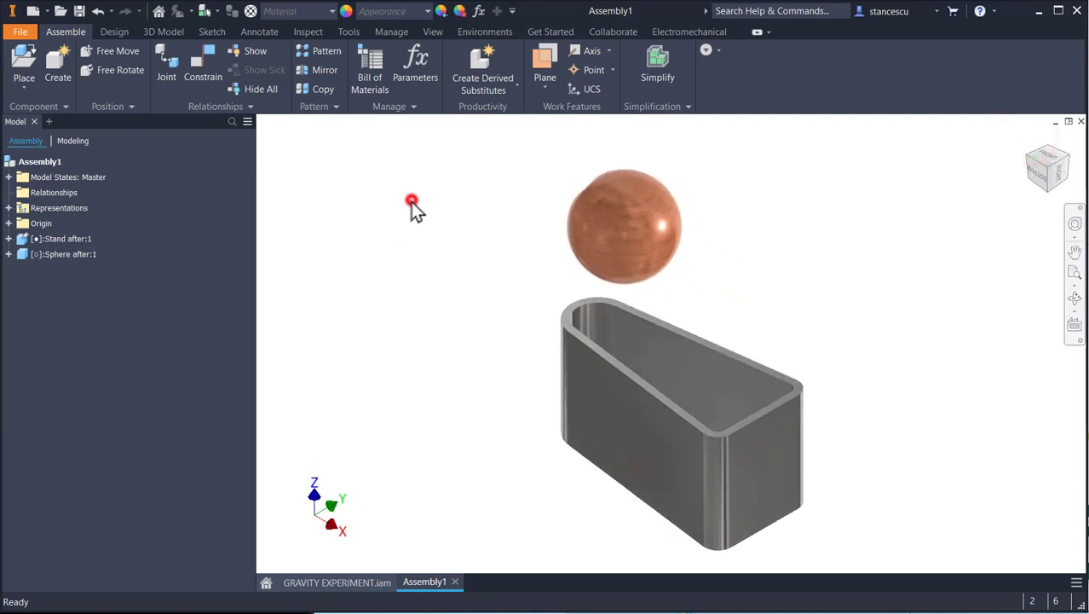
- Create a work axis through the stand's large rounded end and mate the sphere's centre to that axis
left_click(586, 49)
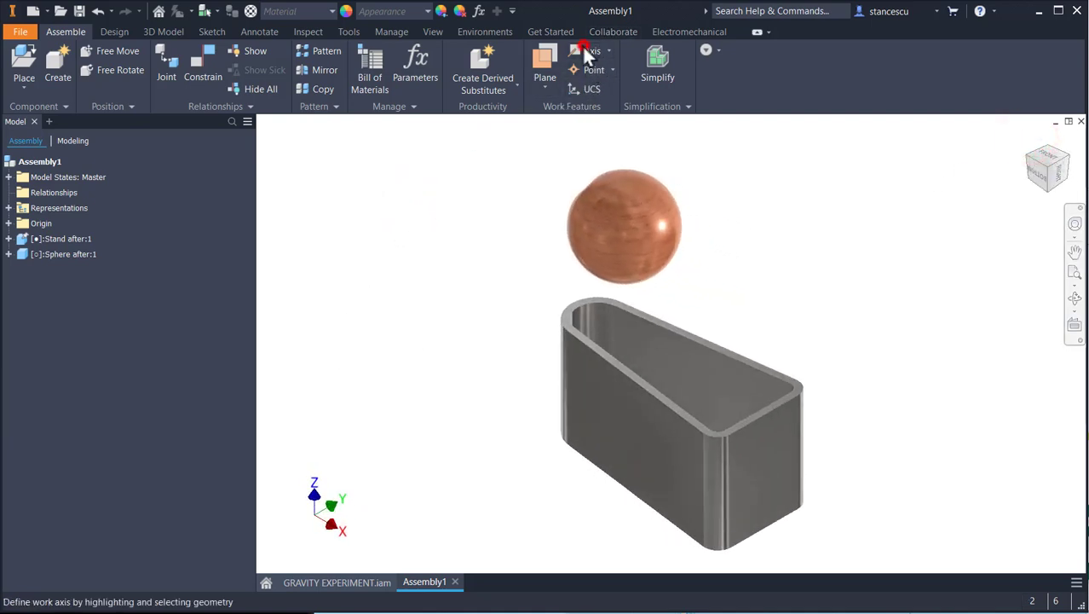
left_click(594, 332)
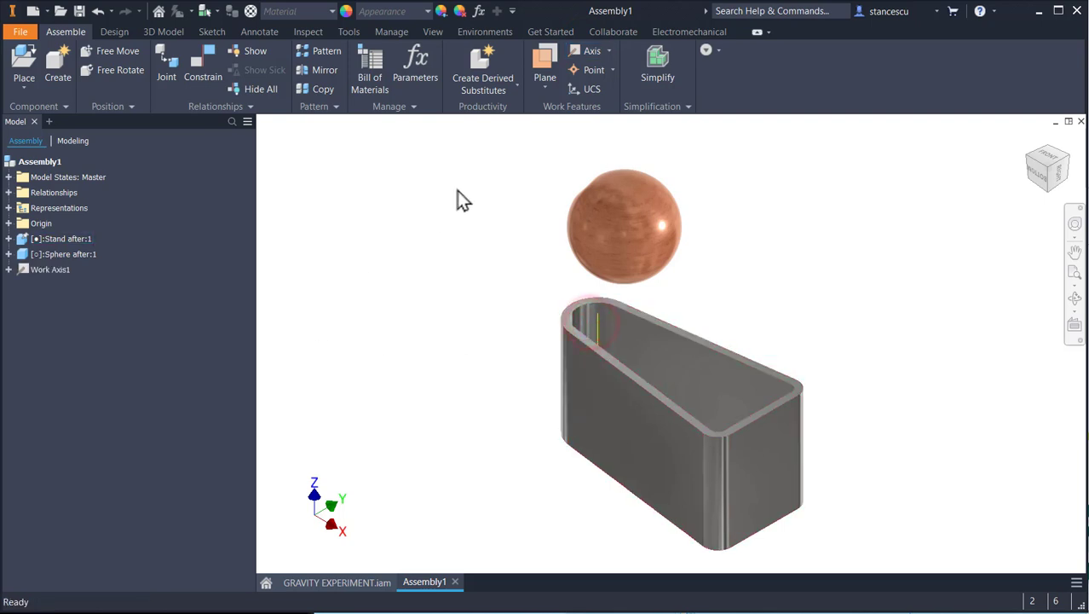
left_click(206, 60)
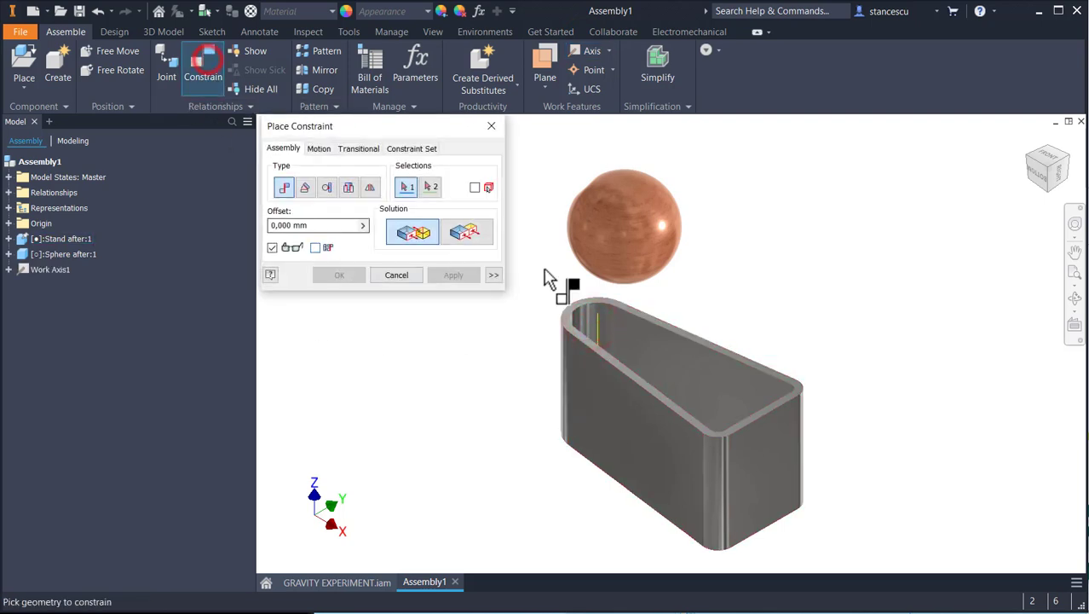
left_click(635, 239)
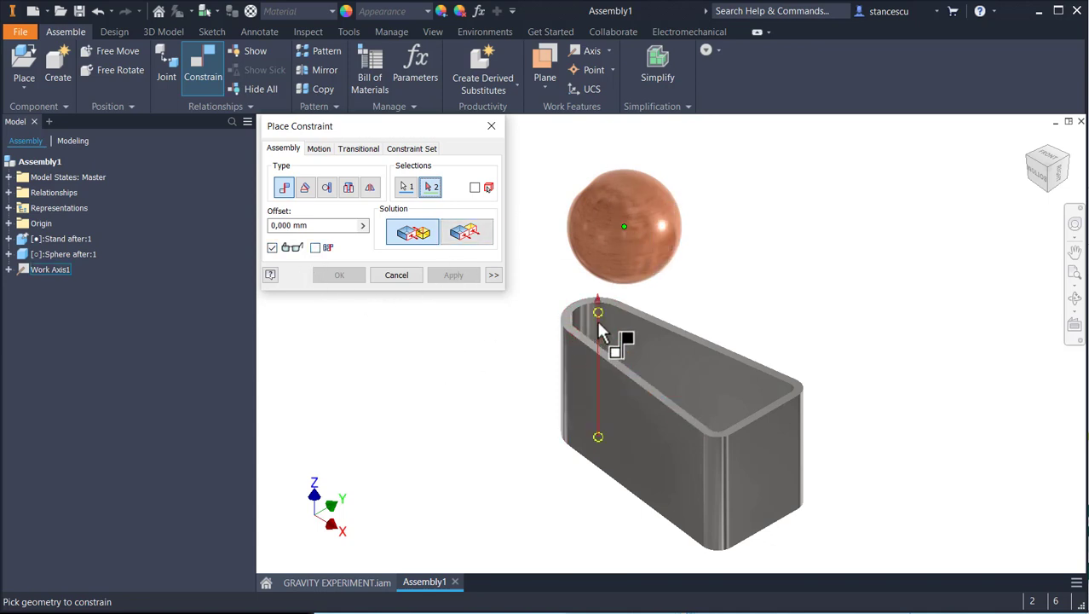
left_click(604, 356)
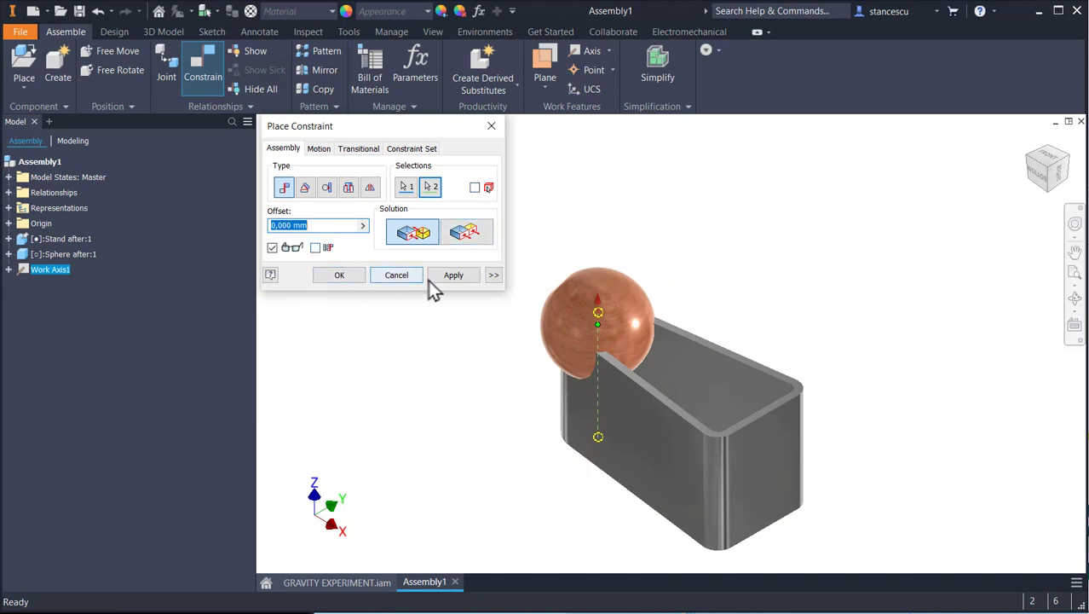
left_click(350, 276)
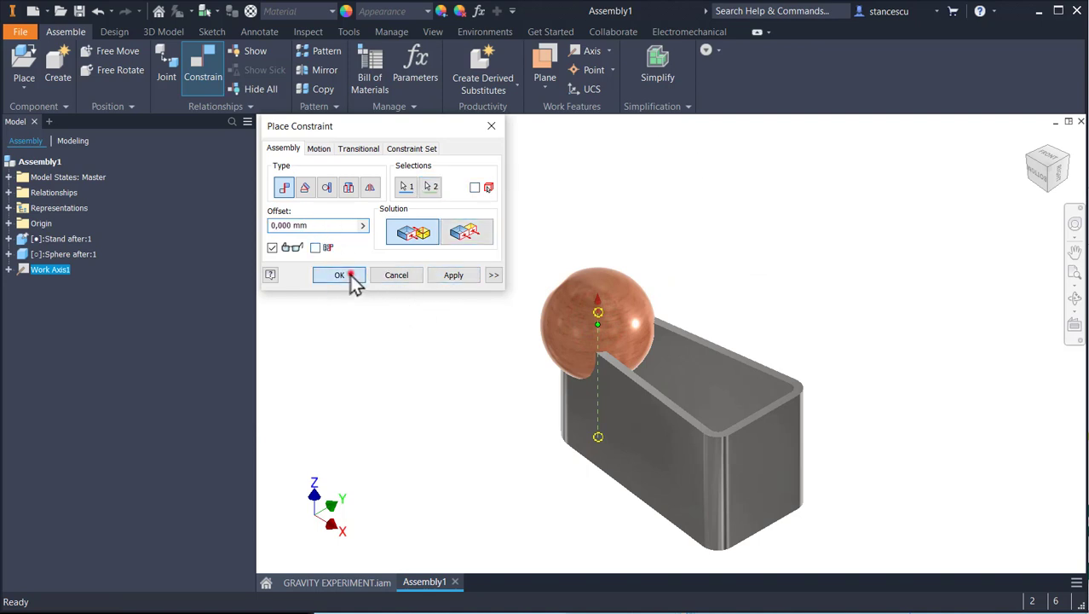
- Raise the sphere along the axis and mate its centre to the stand's top rim face with a 50 mm offset
left_click_drag(574, 309, 860, 220)
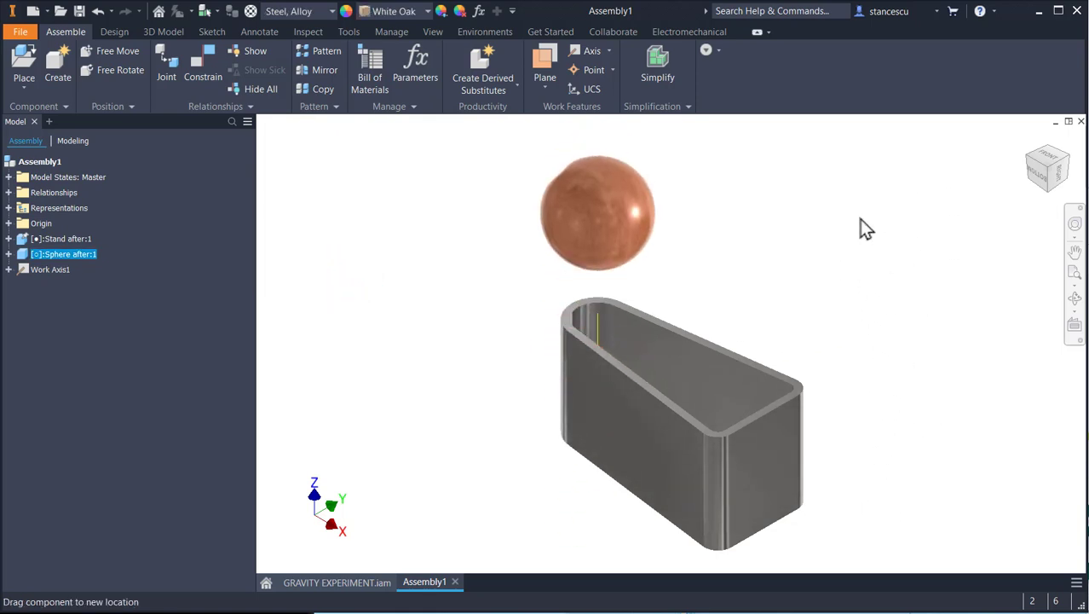
left_click(195, 68)
left_click(618, 218)
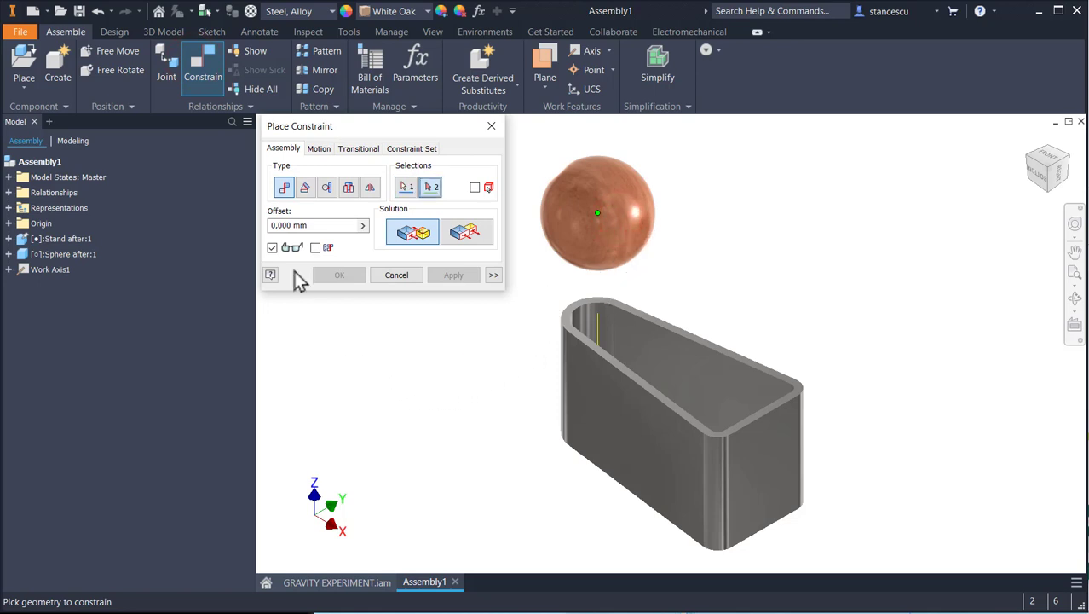
double_click(316, 224)
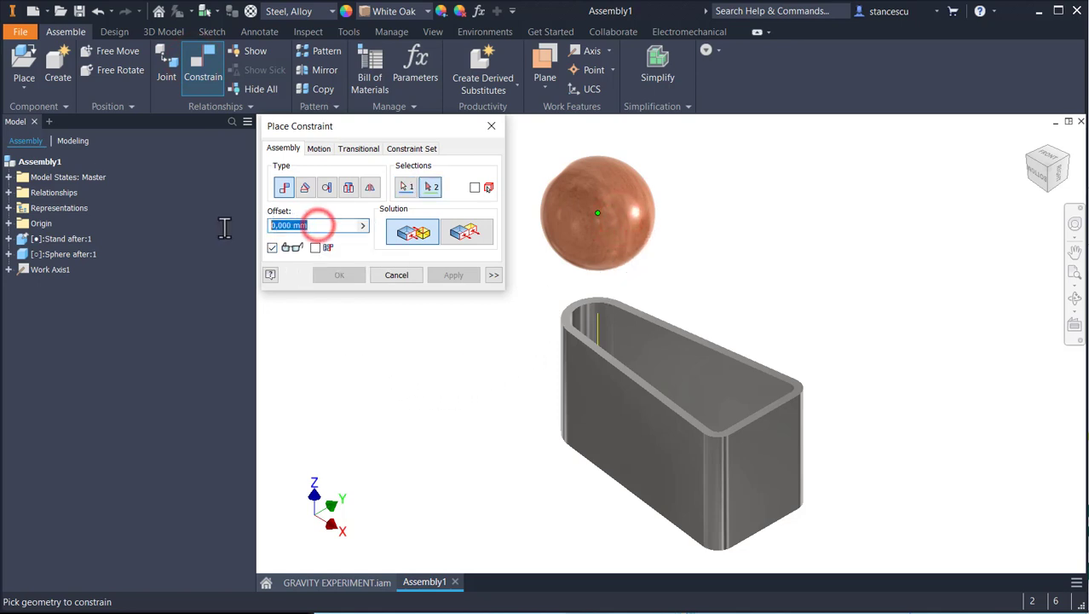
type("5")
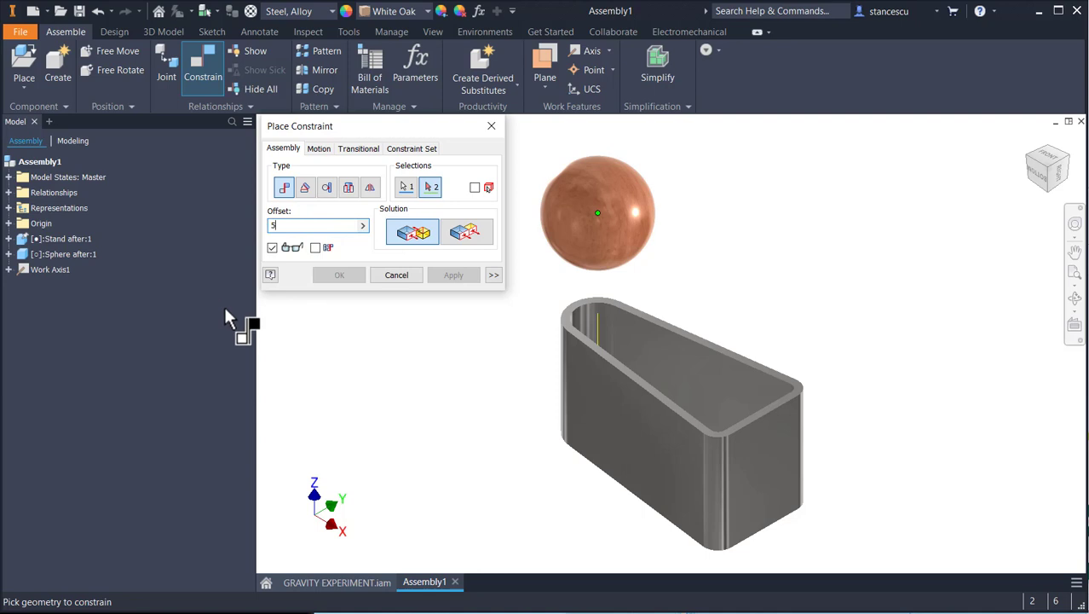
type("0")
scroll(529, 375, "down", 2)
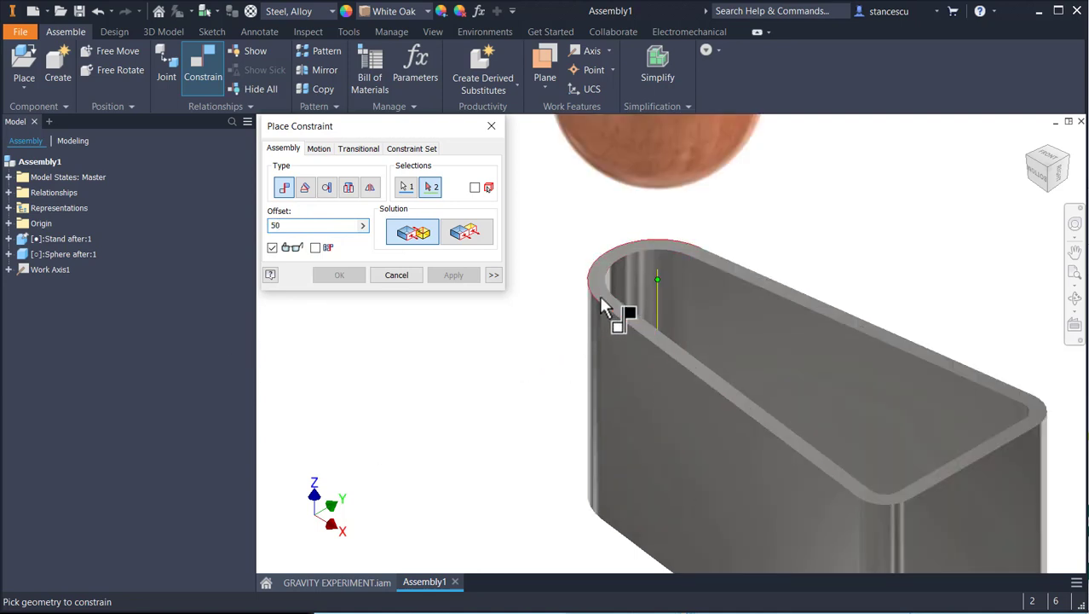
scroll(599, 297, "down", 2)
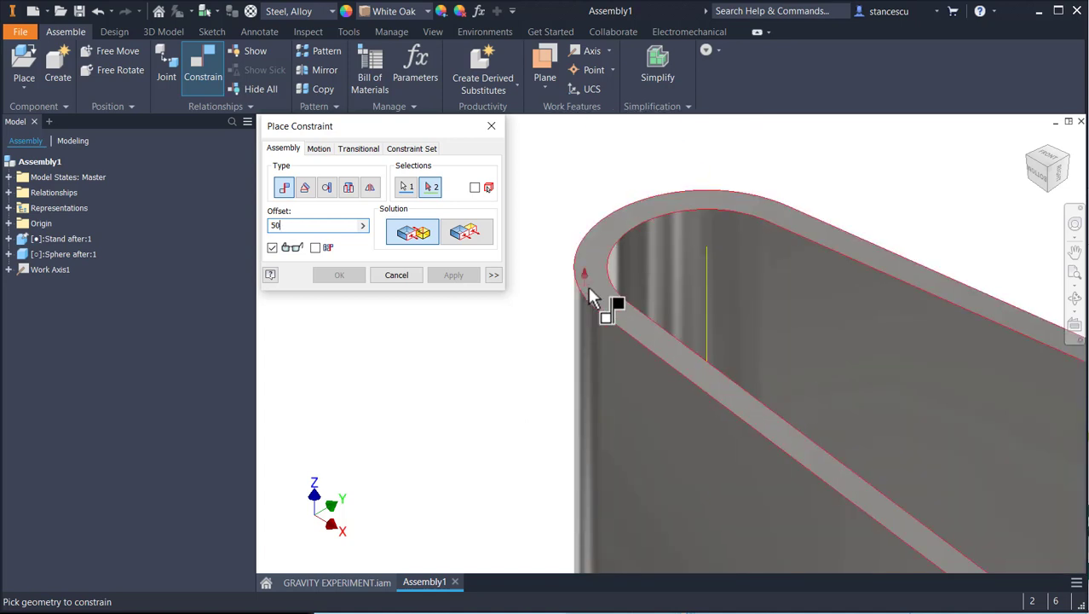
left_click(594, 292)
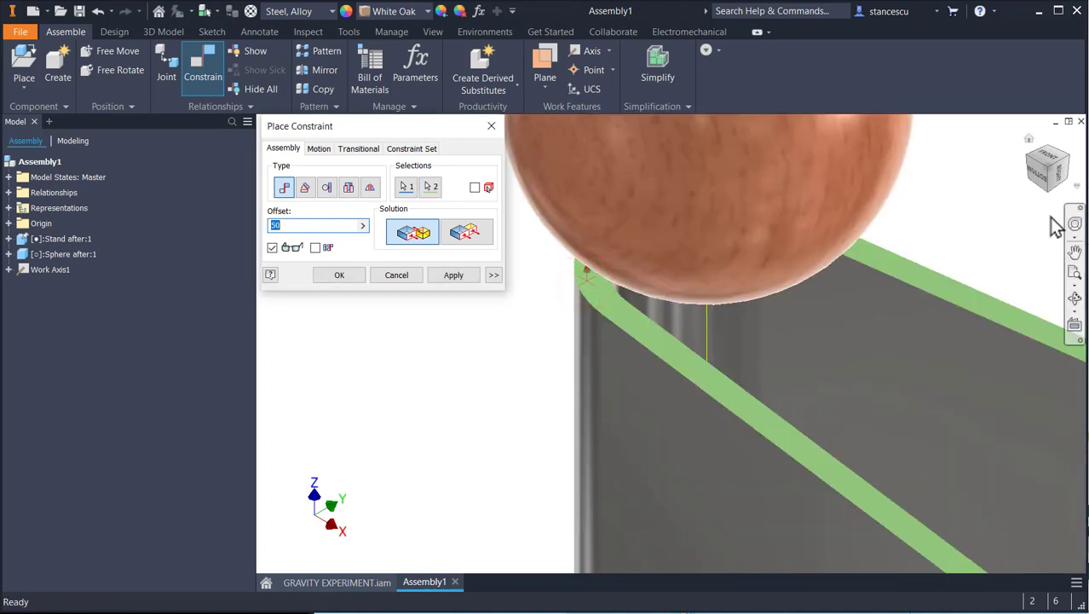
left_click(1043, 189)
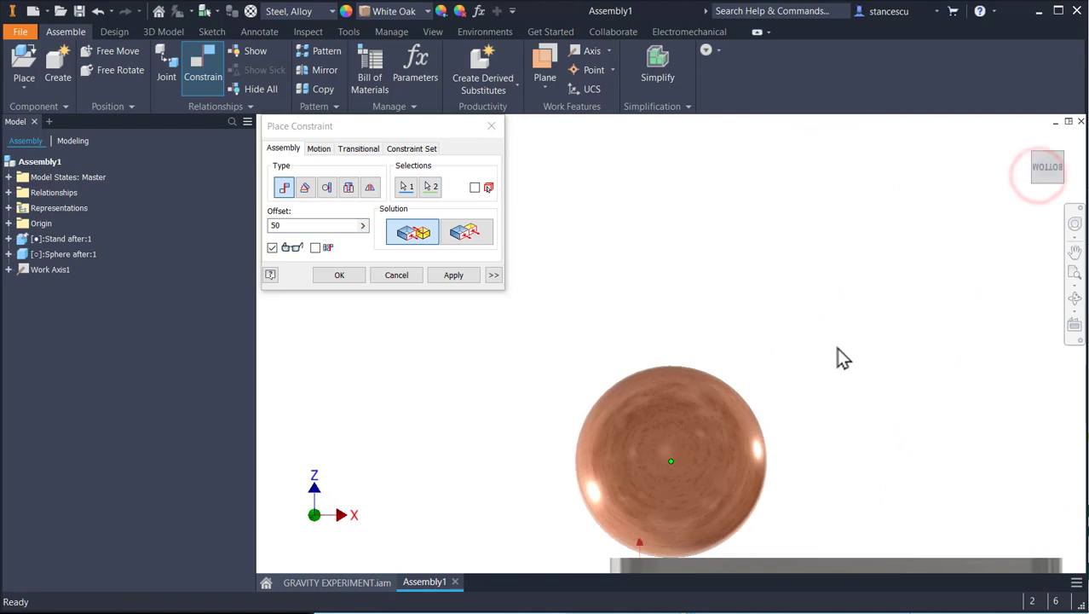
left_click(345, 277)
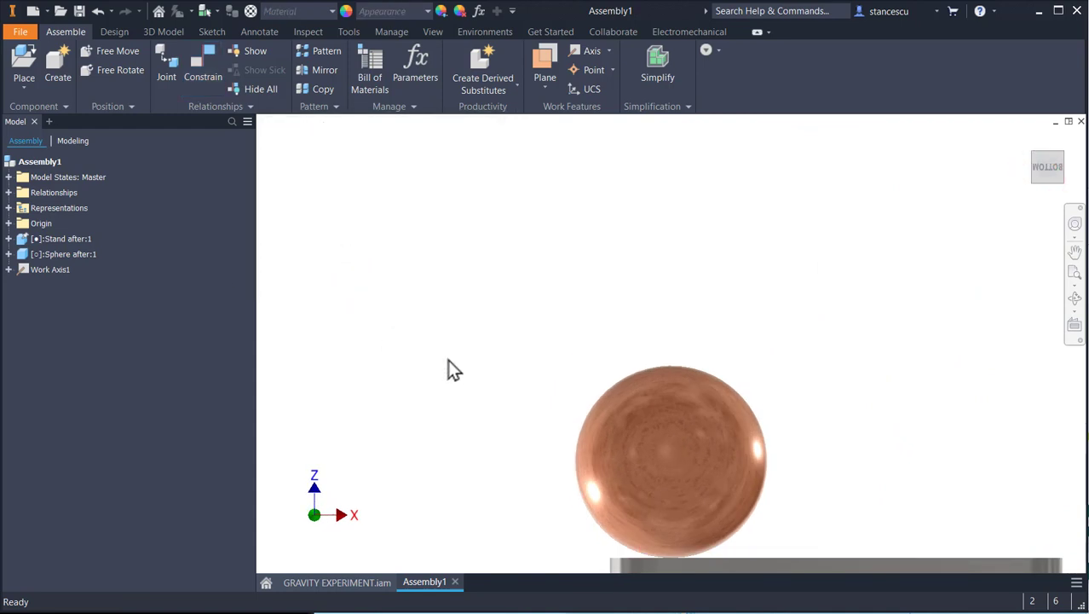
key("F6")
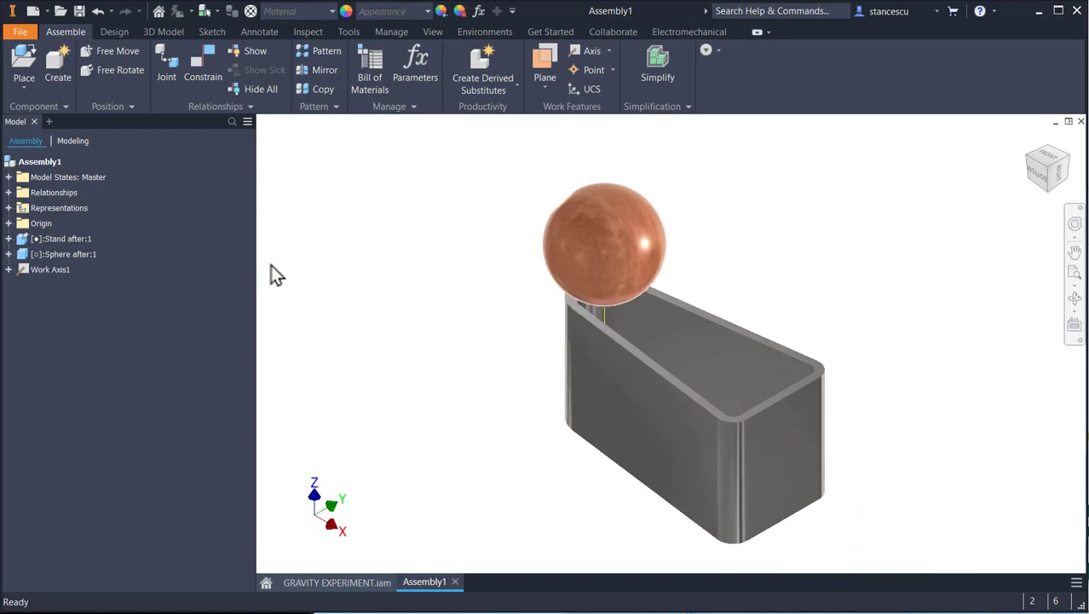
- Suppress both of the sphere's mates, the one to the work axis and the one with the 50 mm offset
left_click(600, 271)
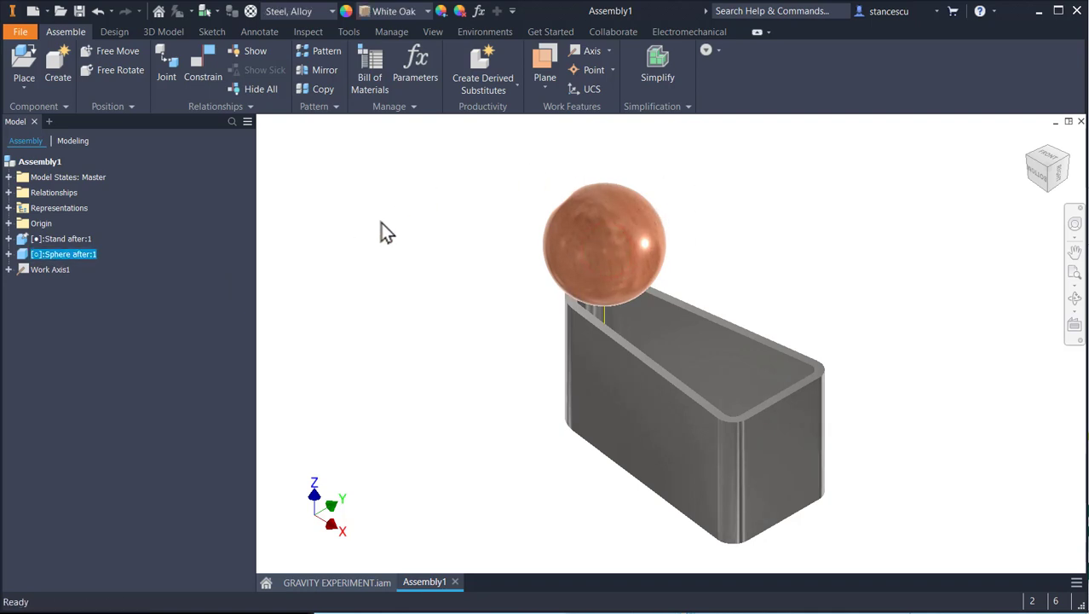
left_click(8, 254)
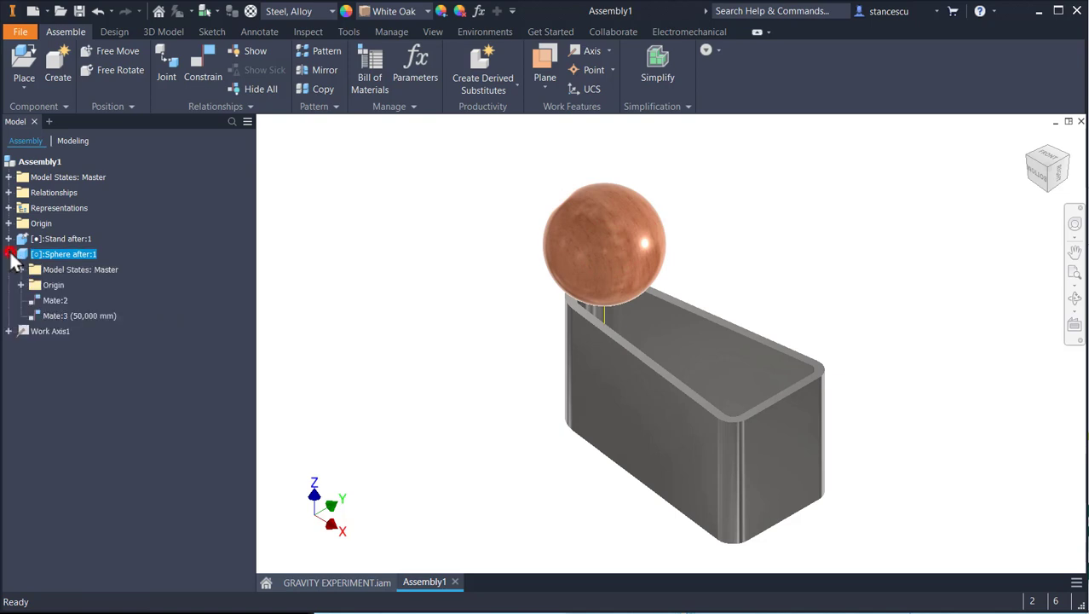
left_click(57, 300)
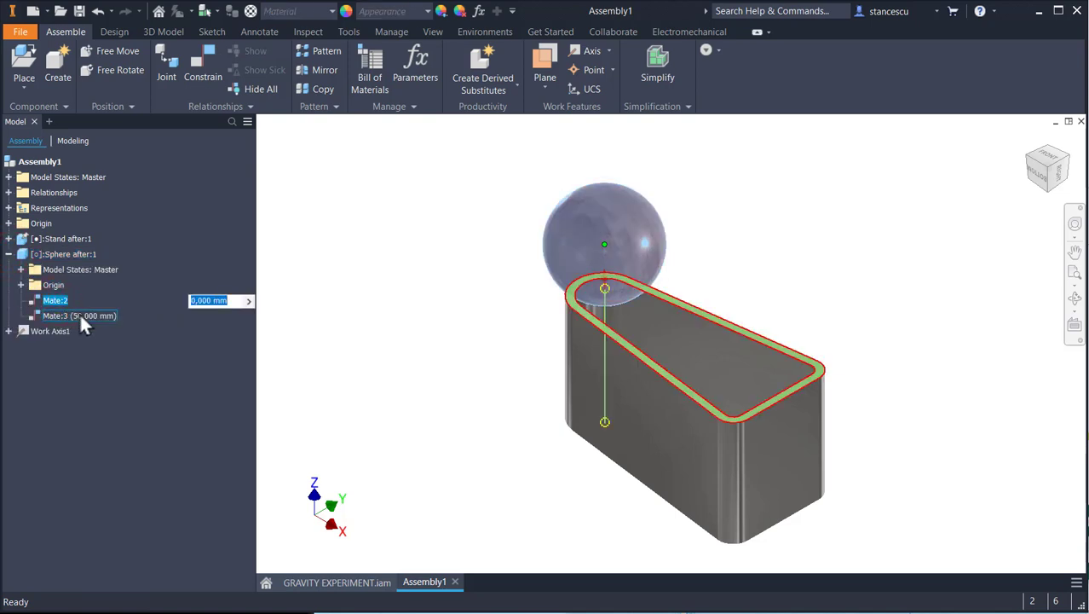
left_click(80, 315, "ctrl")
right_click(80, 317)
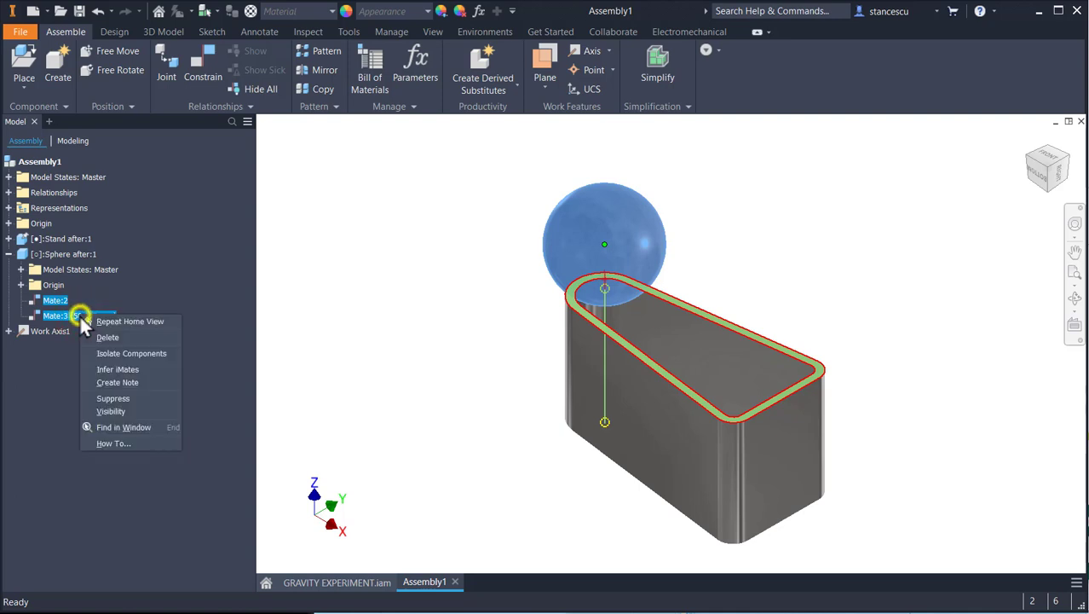
left_click(124, 399)
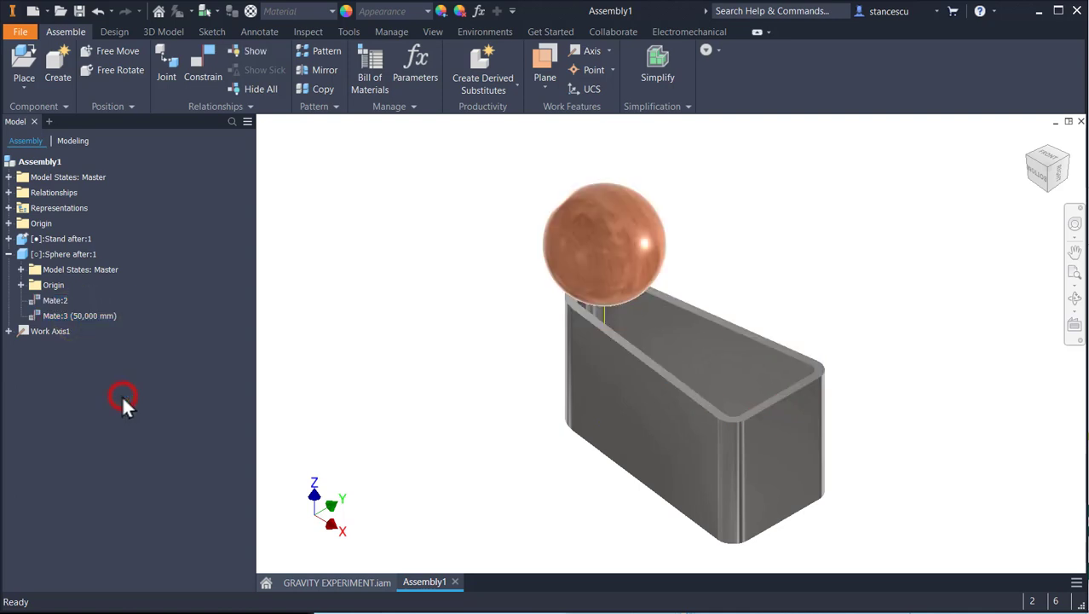
left_click(353, 246)
- Examine the stand's cylindrical joint in the Dynamic Simulation environment, and return to the assembly
left_click(480, 32)
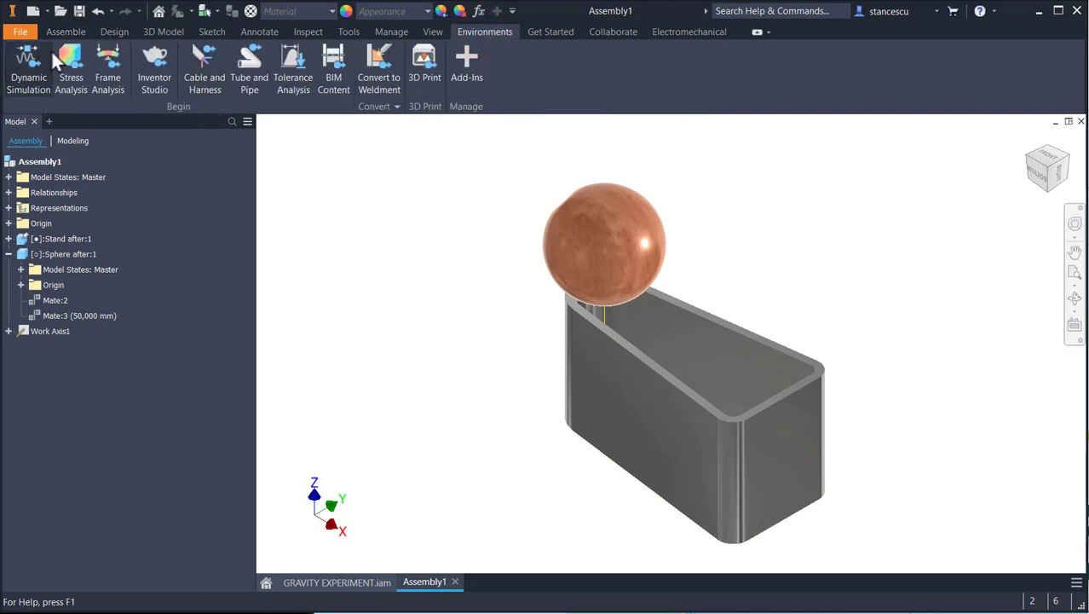
left_click(28, 66)
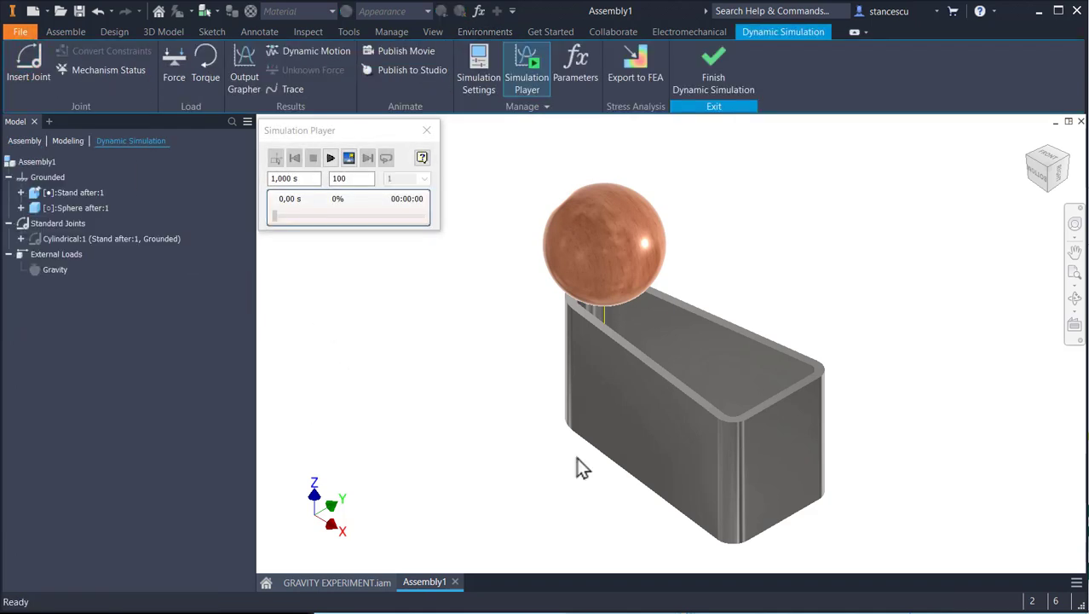
left_click(20, 239)
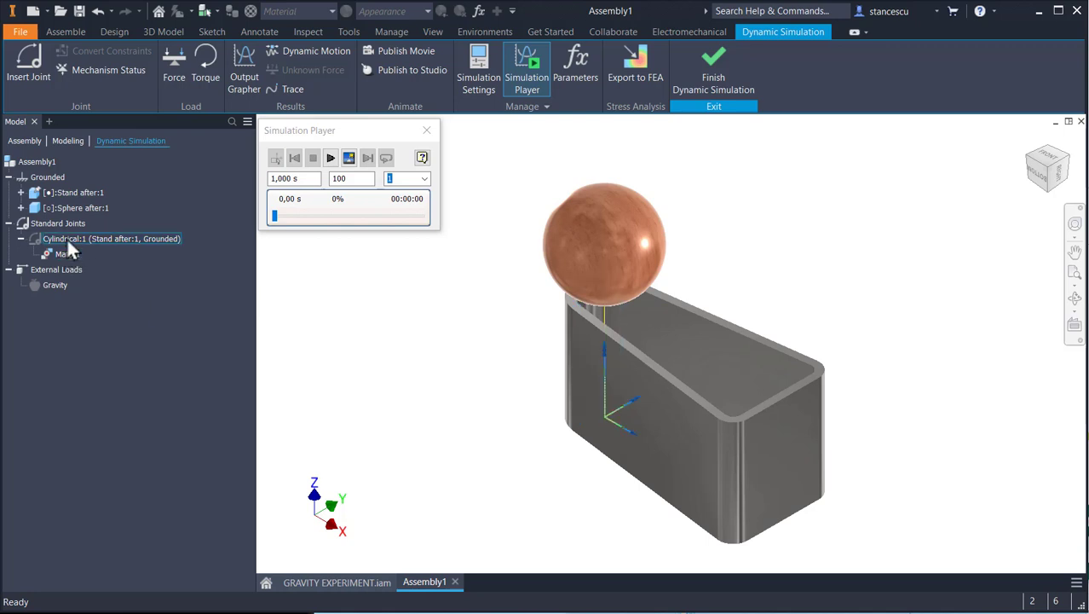
left_click(22, 240)
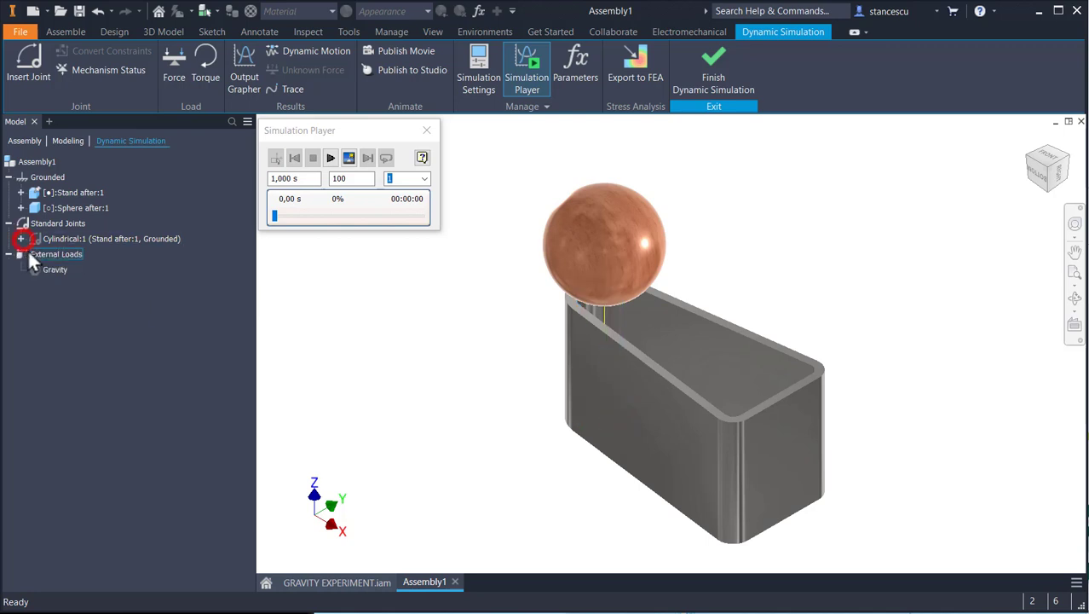
right_click(39, 239)
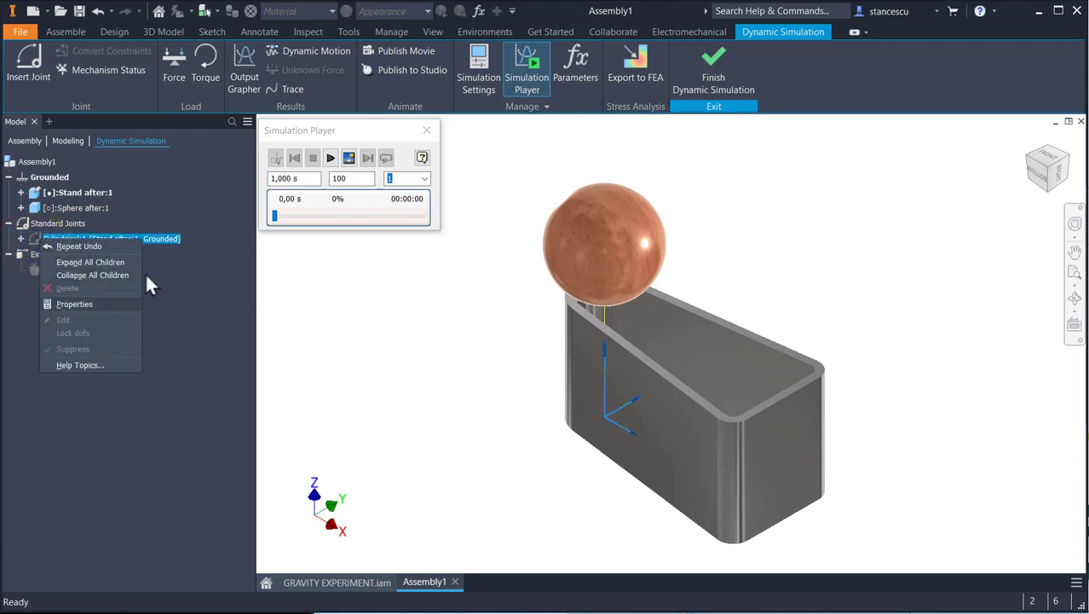
left_click(362, 283)
left_click(332, 283)
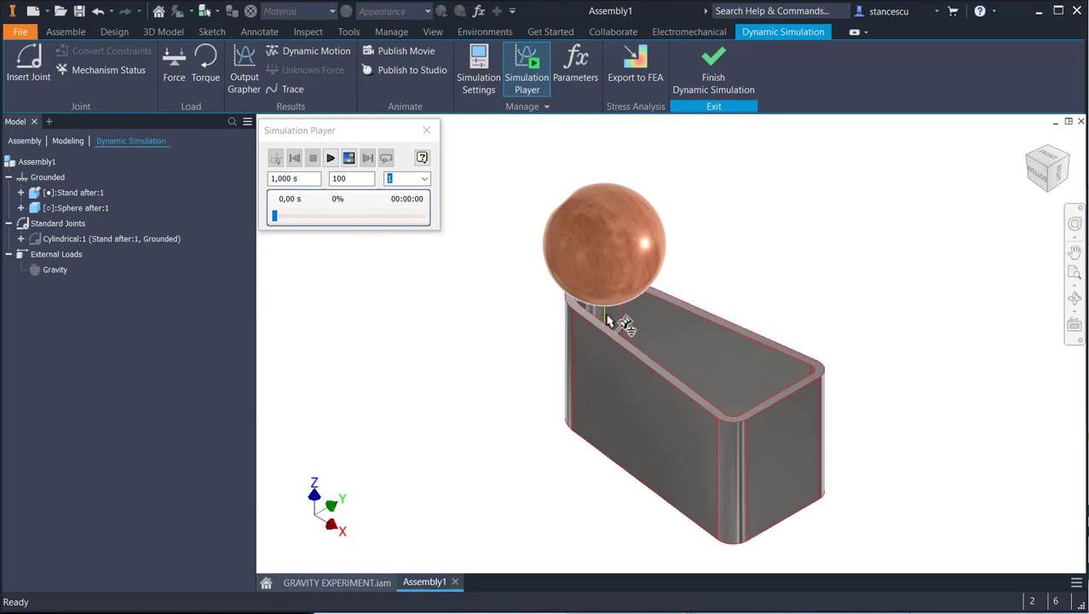
left_click(715, 56)
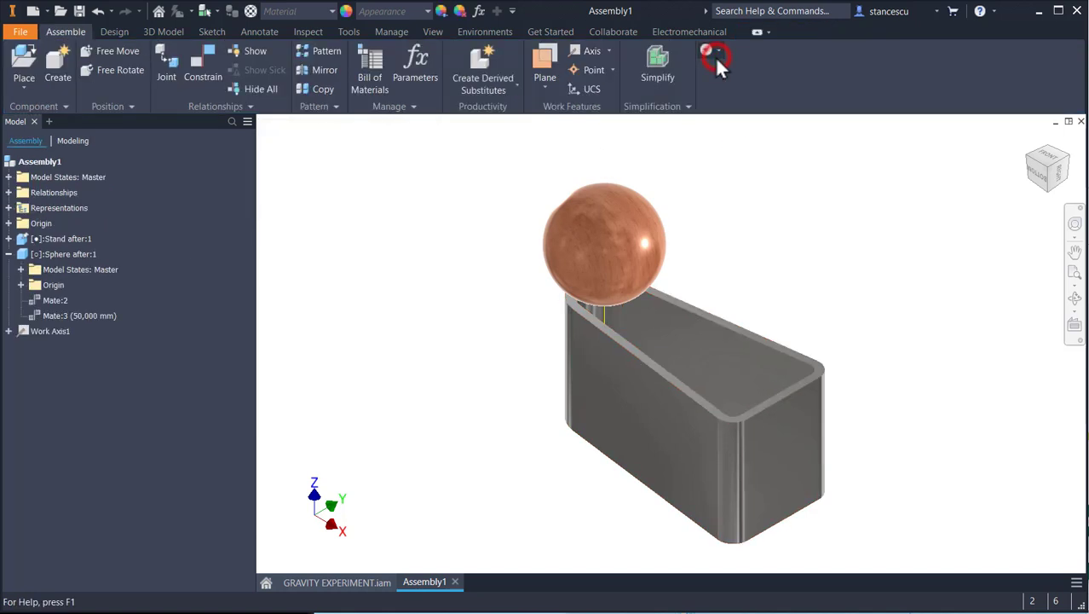
- Hide the work axis through the stand's rounded end and reopen the Dynamic Simulation environment
right_click(51, 333)
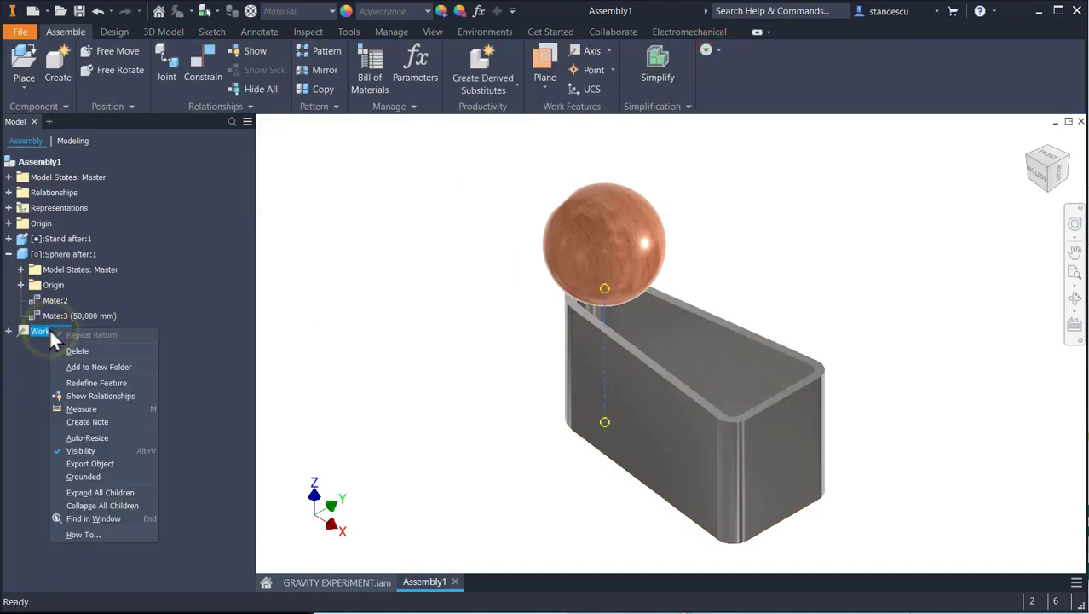
left_click(85, 450)
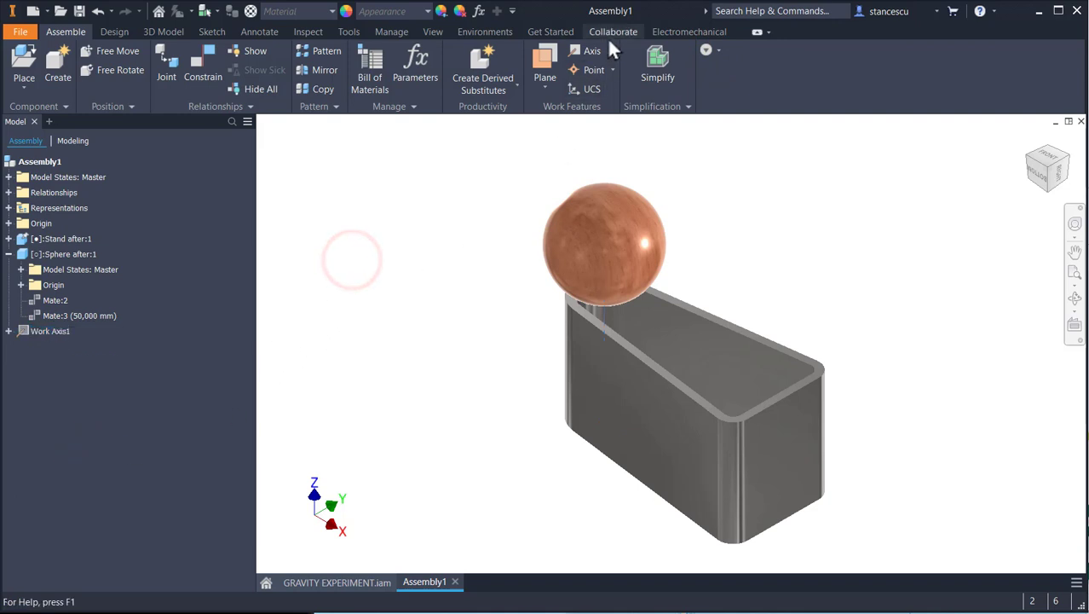
left_click(486, 31)
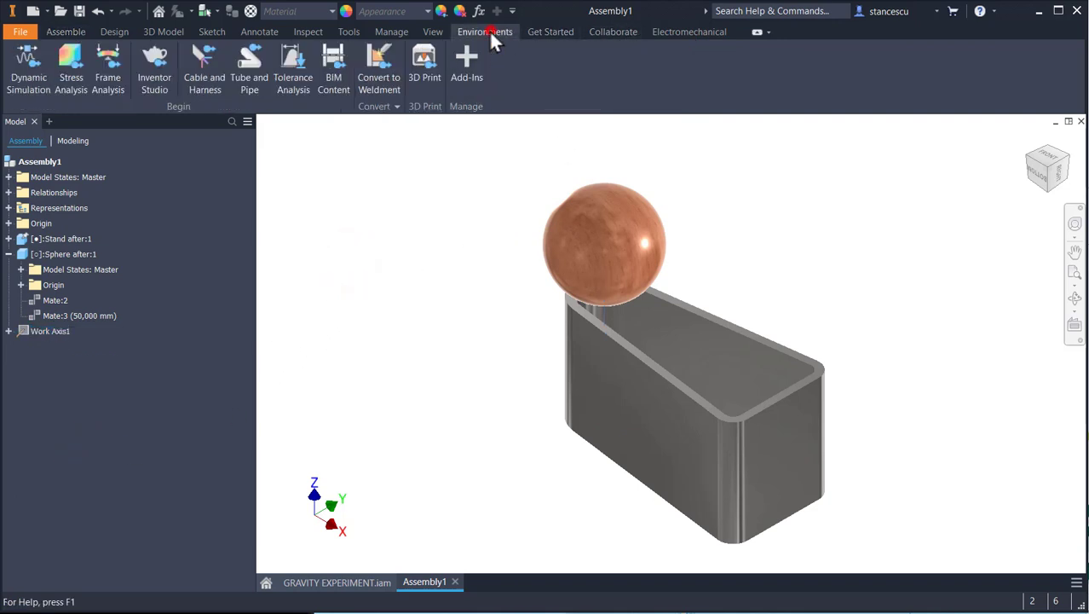
left_click(42, 62)
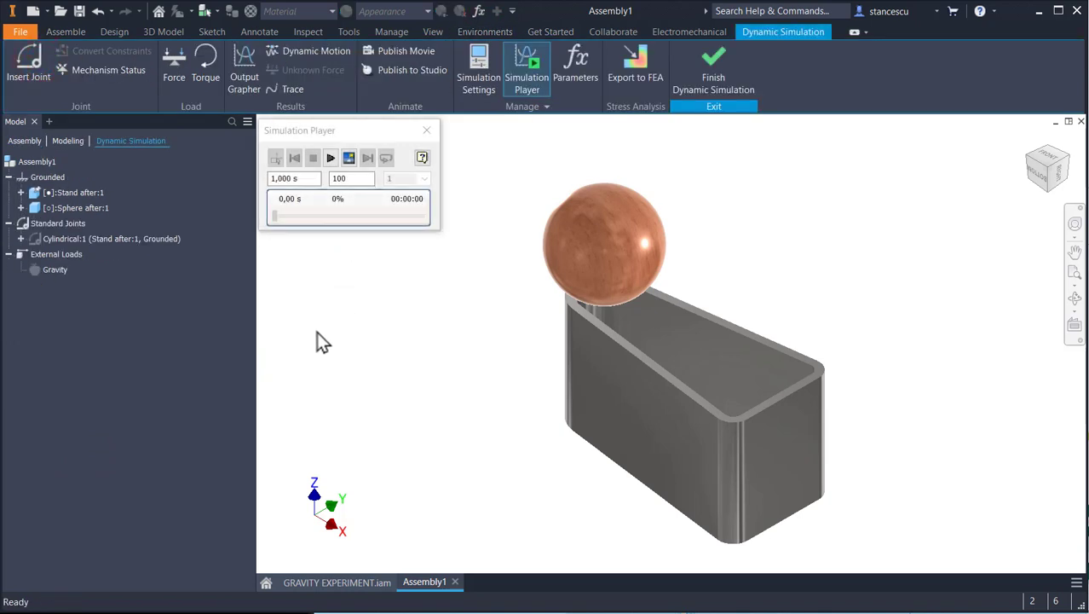
- Insert a Spatial joint between the sphere and the stand's top rim face, with its second origin at the centre of the large rounded end
left_click(25, 70)
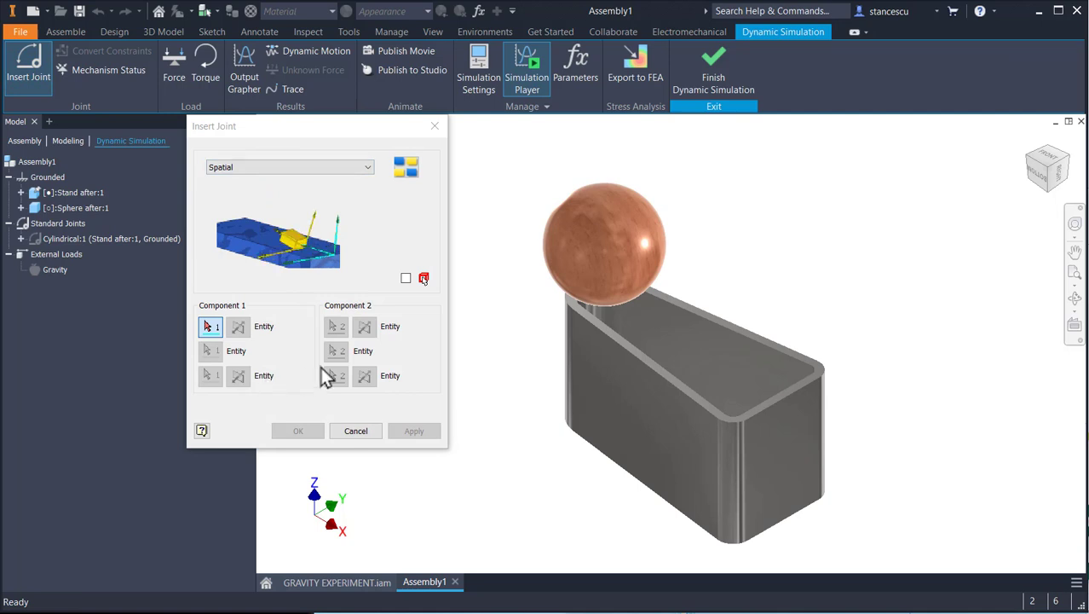
left_click(609, 247)
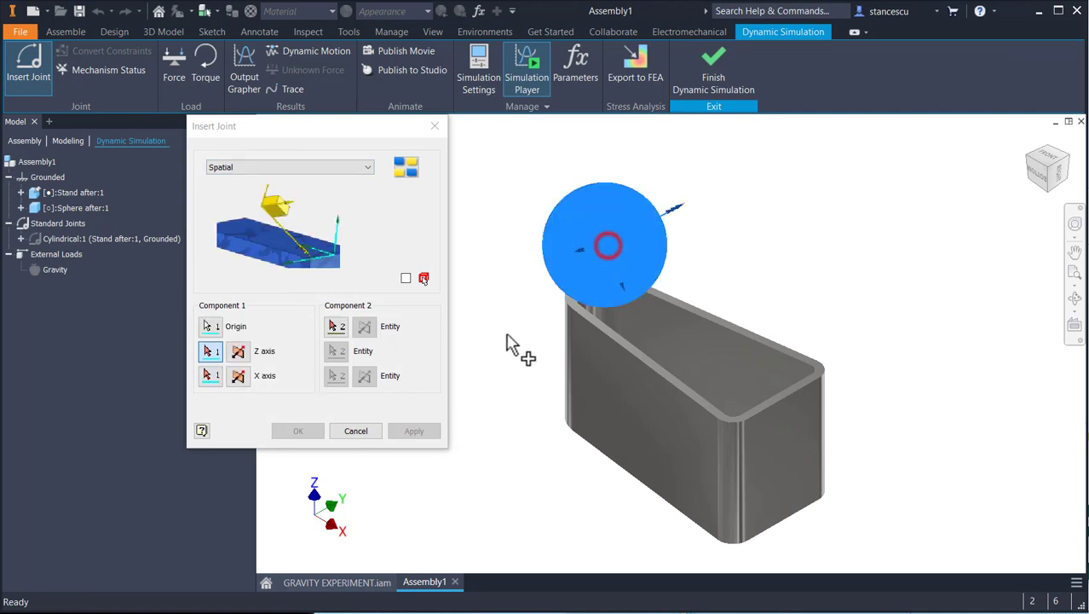
left_click(338, 328)
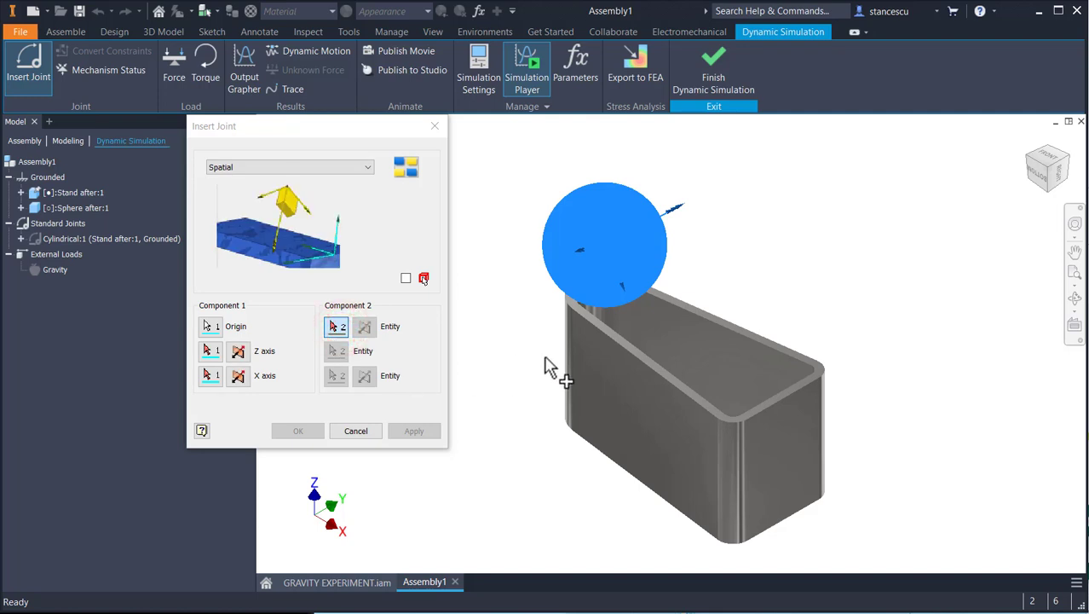
scroll(550, 357, "up", 2)
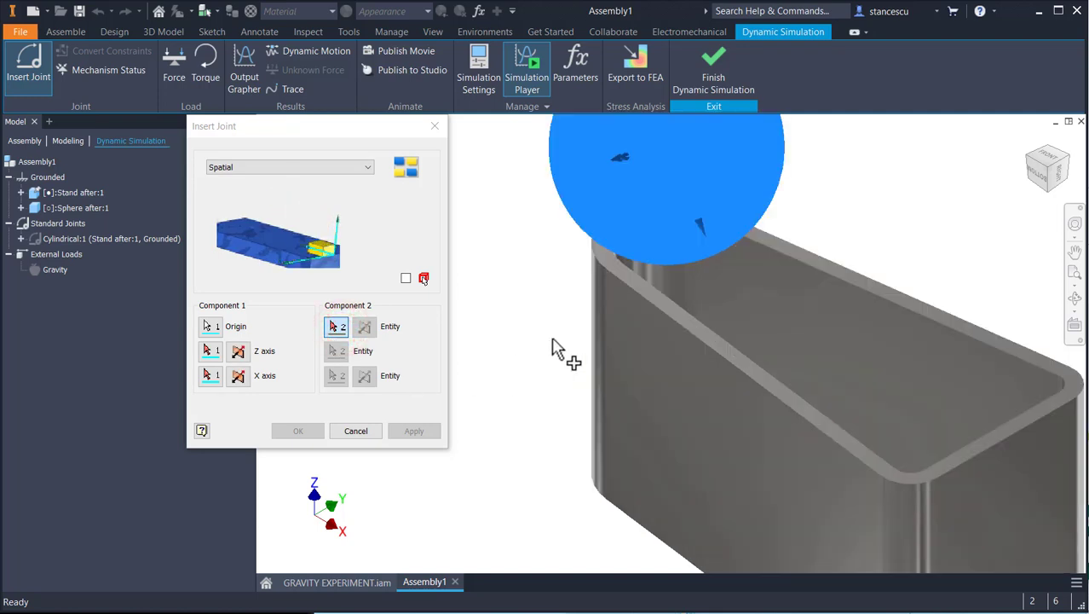
scroll(648, 286, "up", 2)
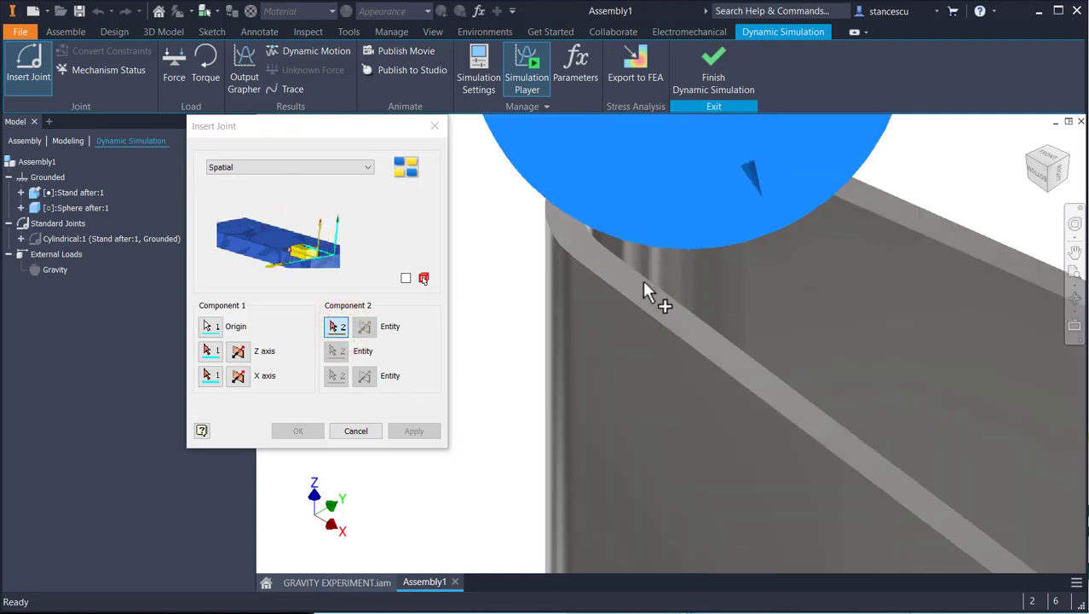
left_click(604, 258)
scroll(486, 370, "down", 2)
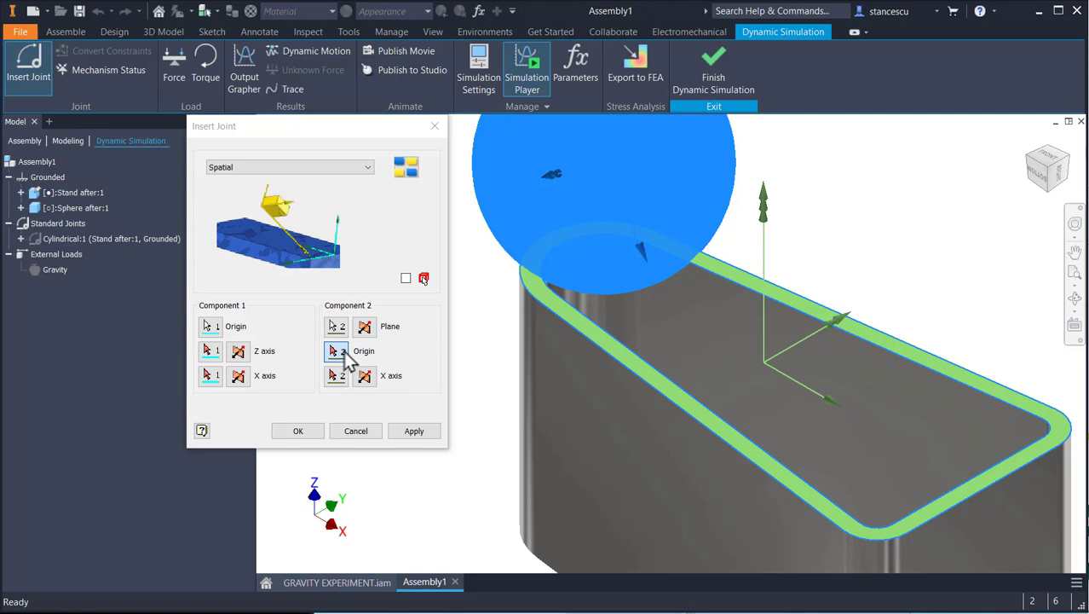
left_click(565, 256)
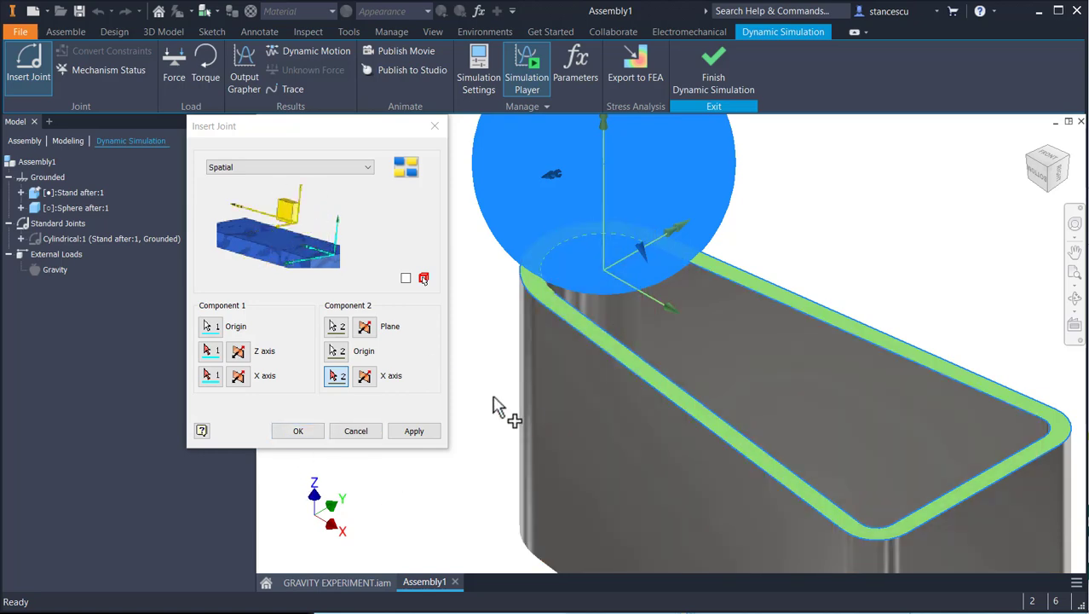
scroll(497, 404, "down", 3)
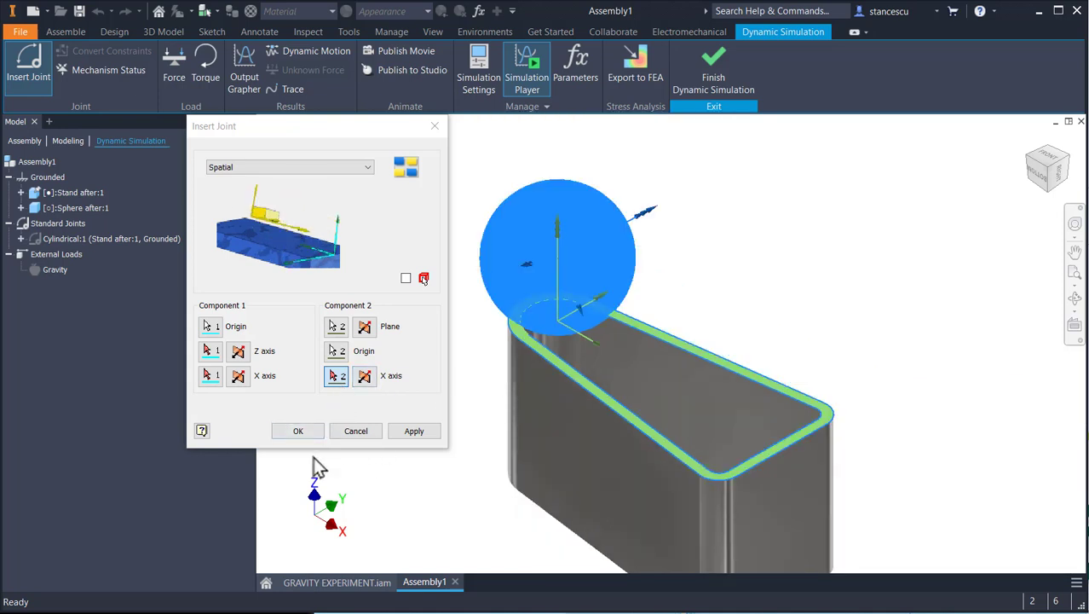
left_click(297, 431)
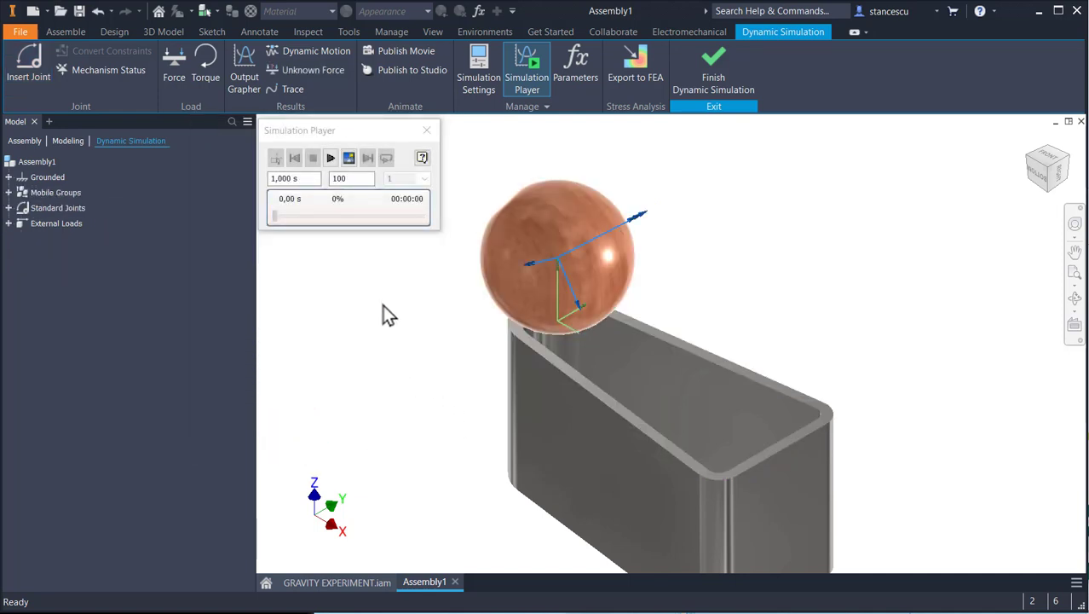
- Define gravity of 9810 mm/s^2 along the stand's vertical edge, with the direction flipped to point downward
left_click(8, 224)
double_click(32, 239)
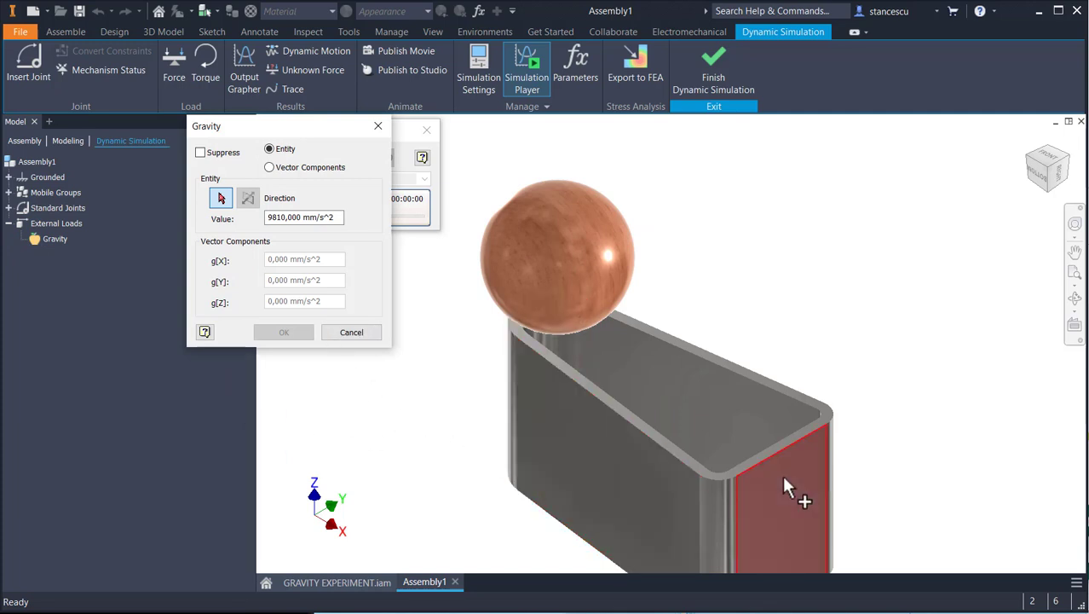
middle_click_drag(976, 413, 764, 379, "shift")
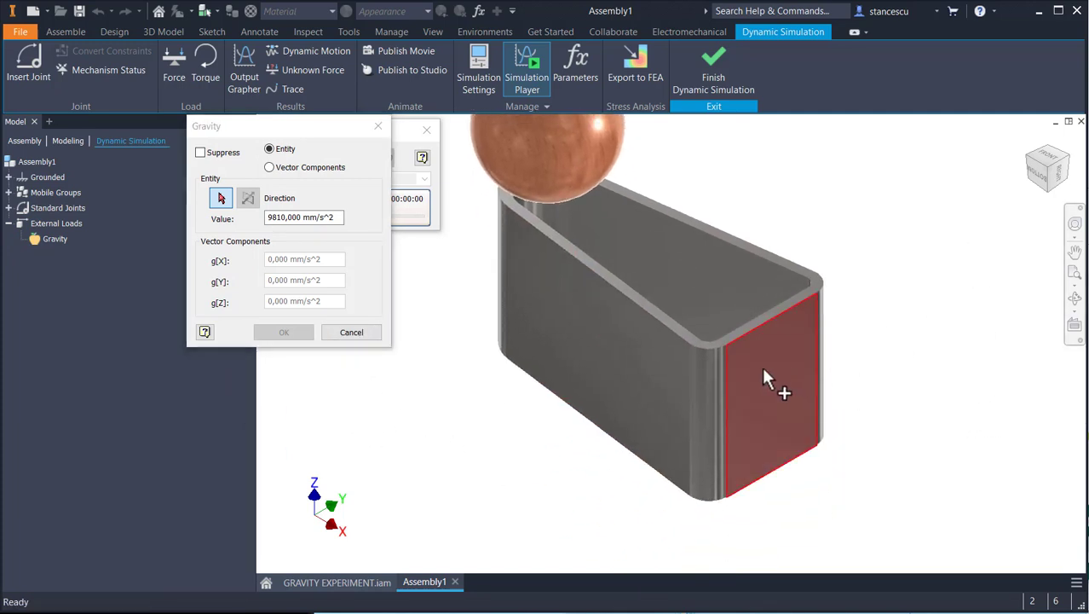
left_click(726, 423)
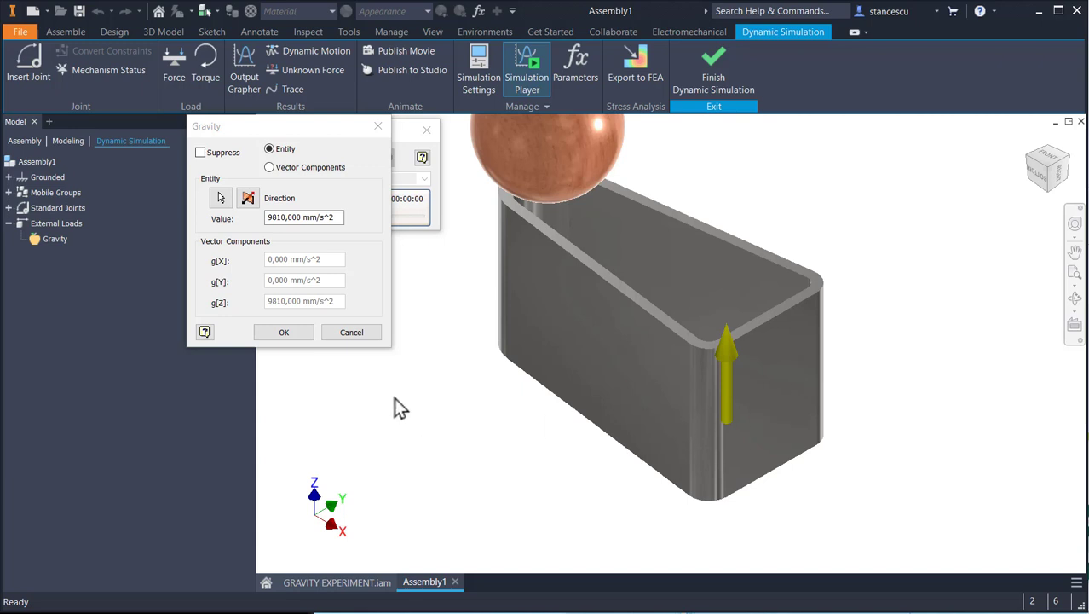
left_click(244, 203)
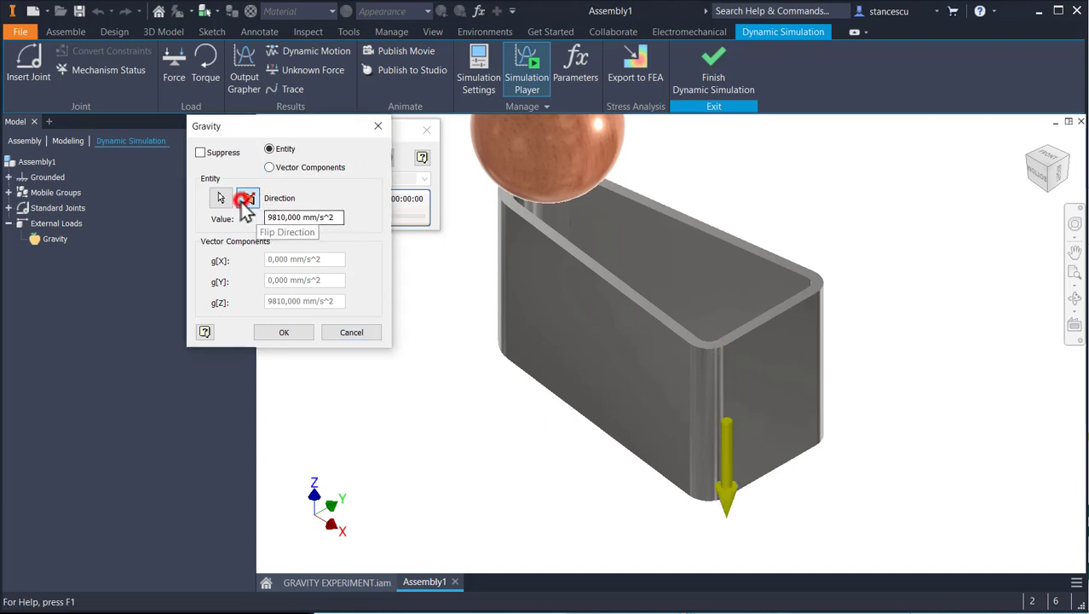
left_click(290, 330)
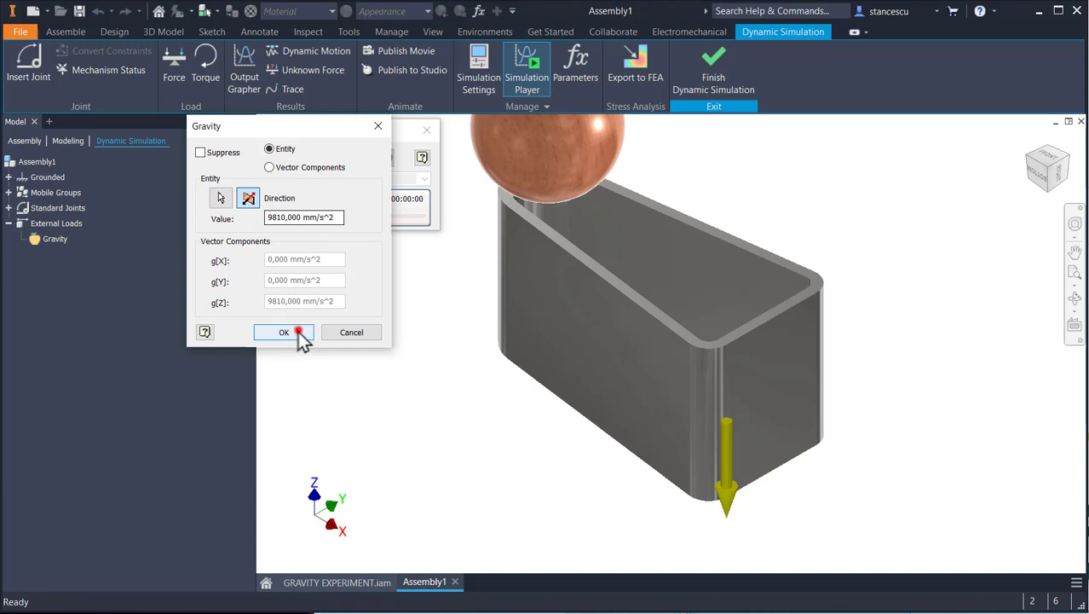
left_click(36, 162)
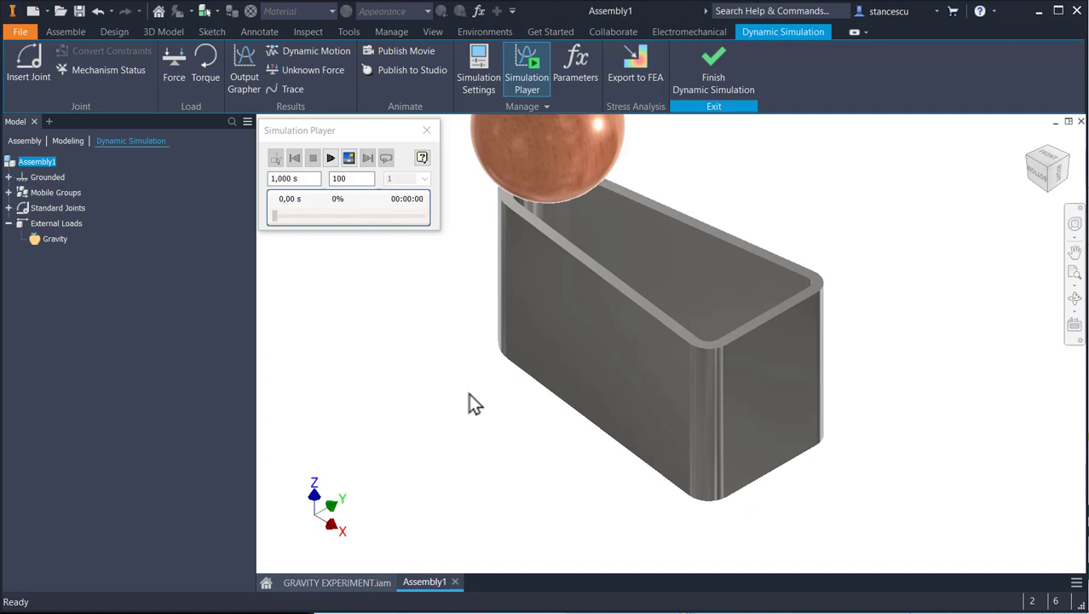
- Run the 1 s simulation with 100 images from the home view, rewind it and return to construction mode
key("F6")
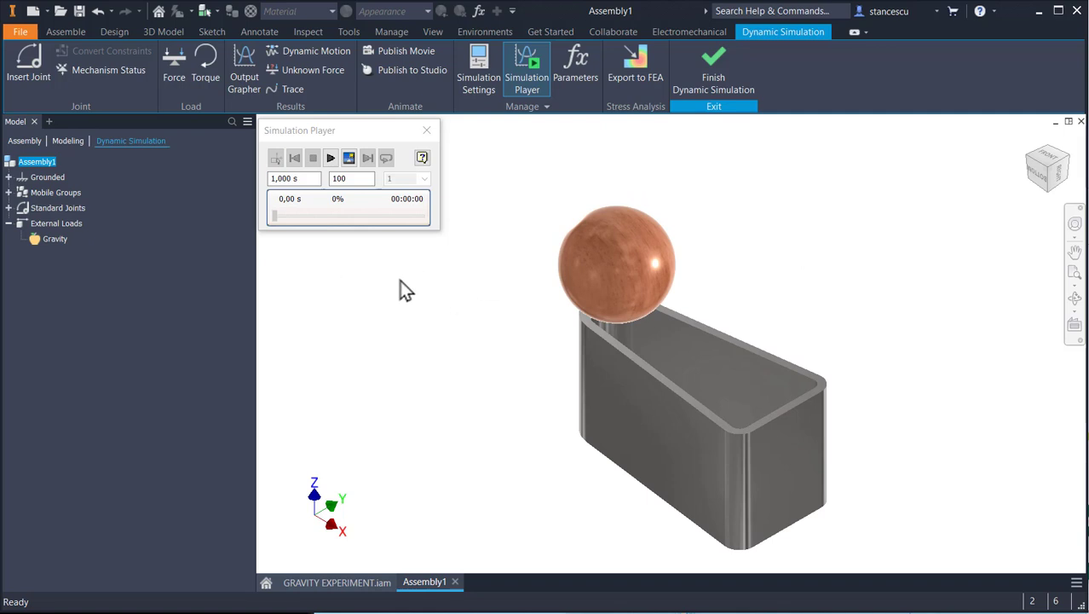
left_click(331, 158)
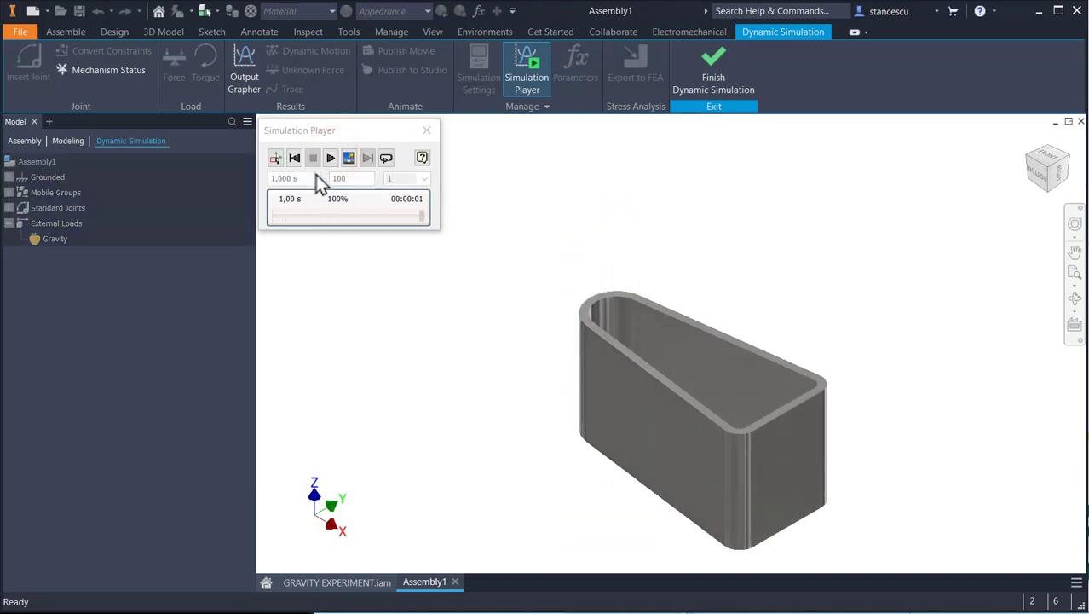
left_click(293, 159)
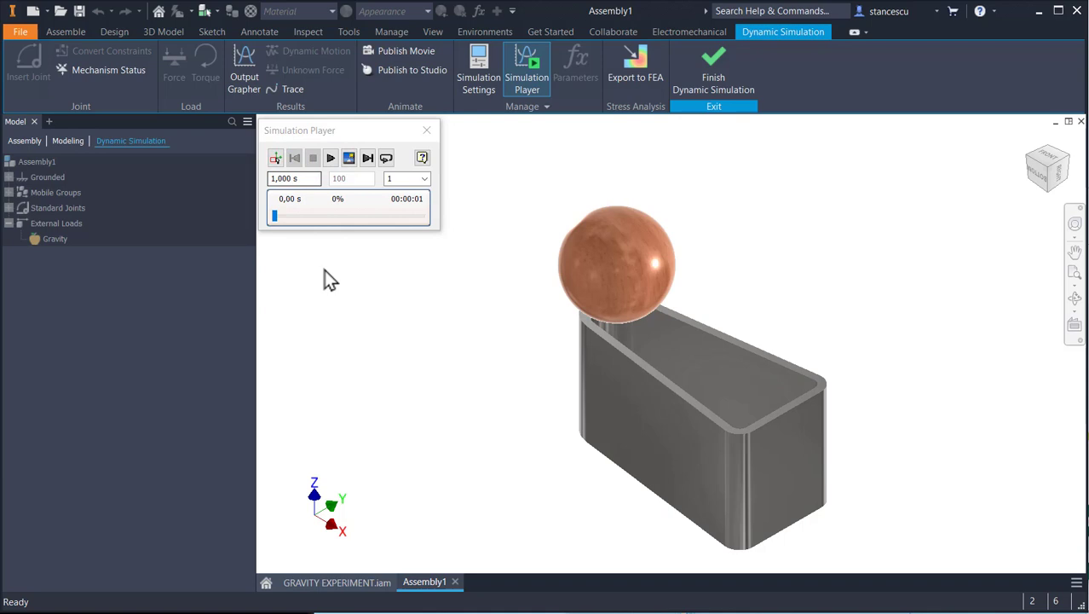
left_click(276, 157)
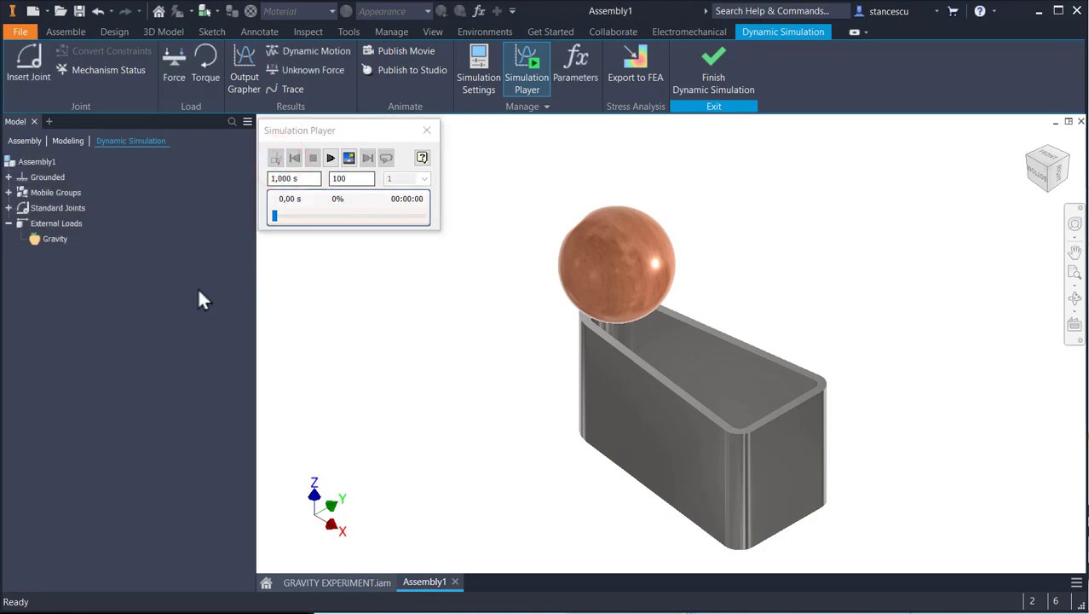
- Insert a 3D Contact joint between the wood-look sphere and the stand
left_click(29, 66)
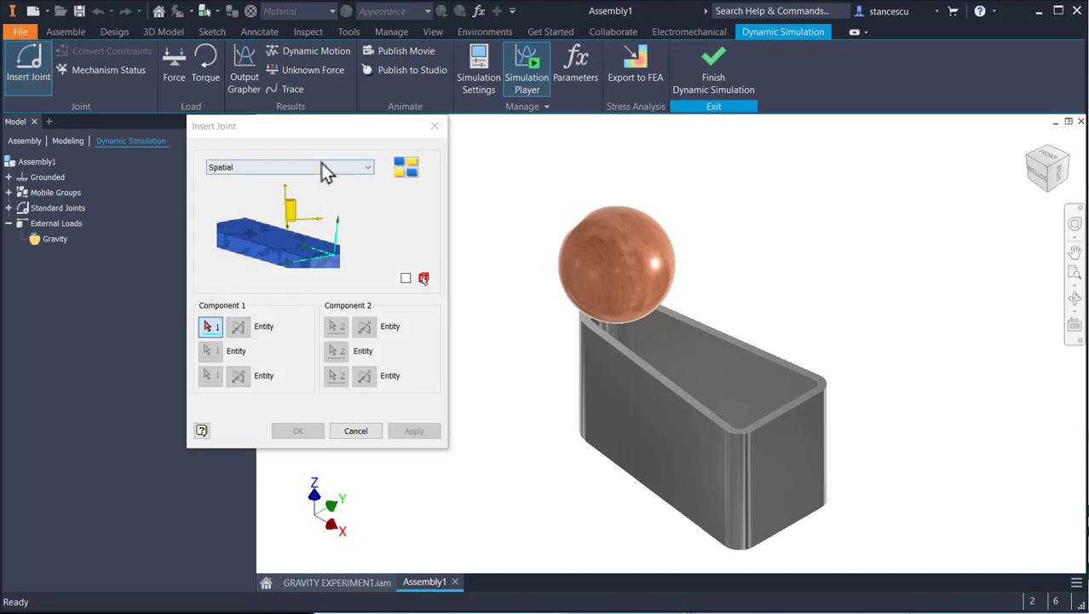
left_click(321, 168)
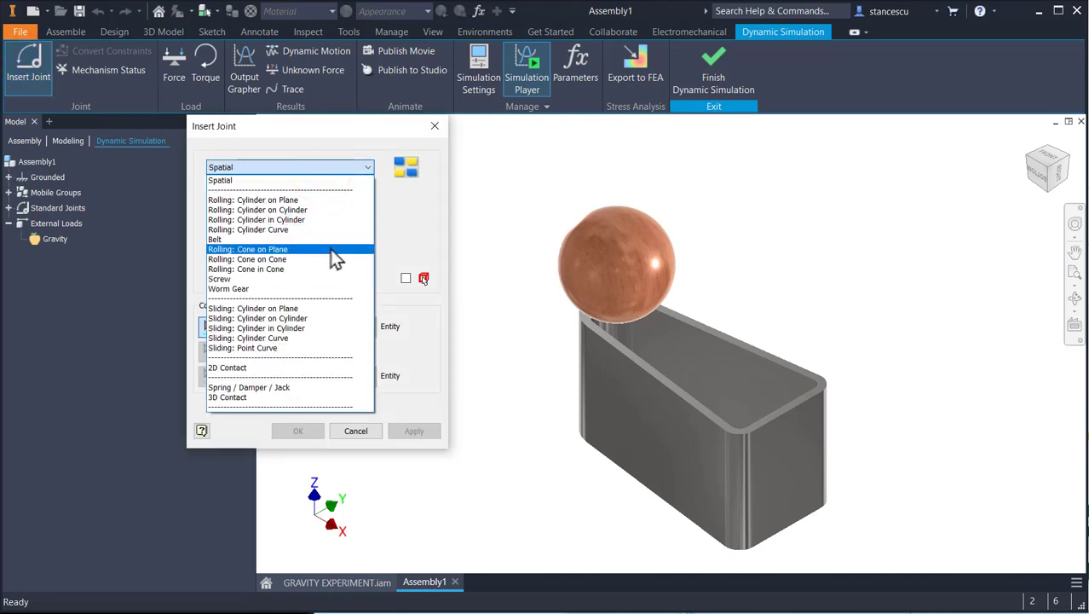
left_click(230, 397)
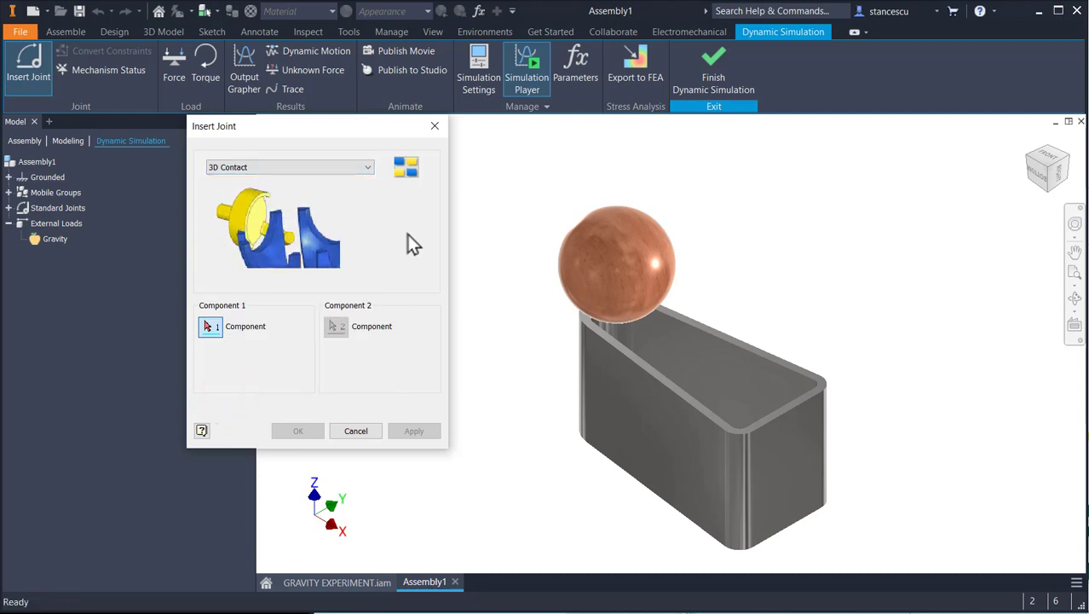
left_click(593, 262)
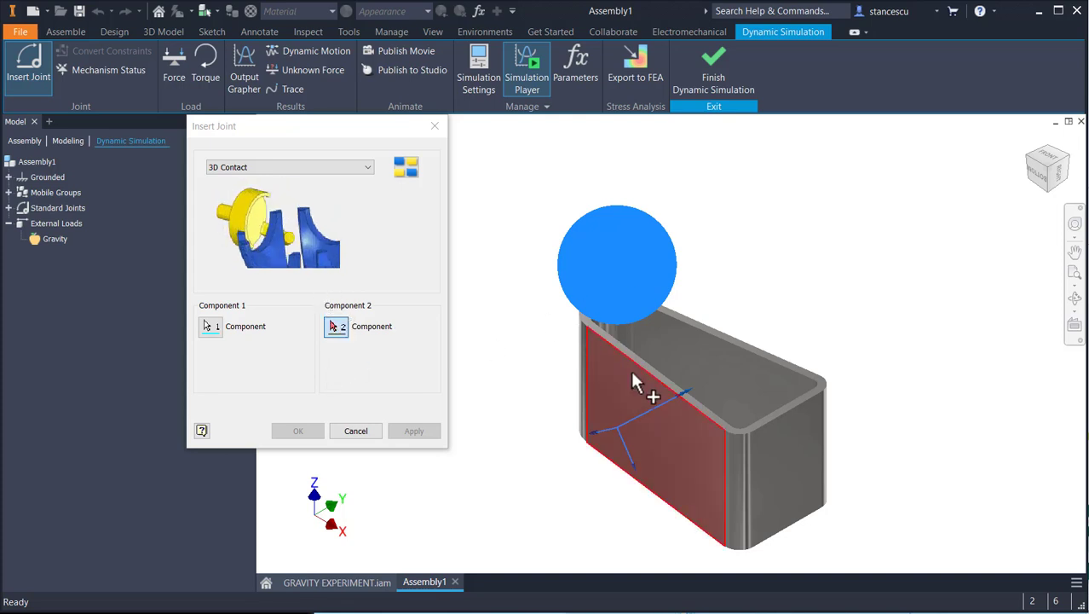
scroll(627, 361, "up", 2)
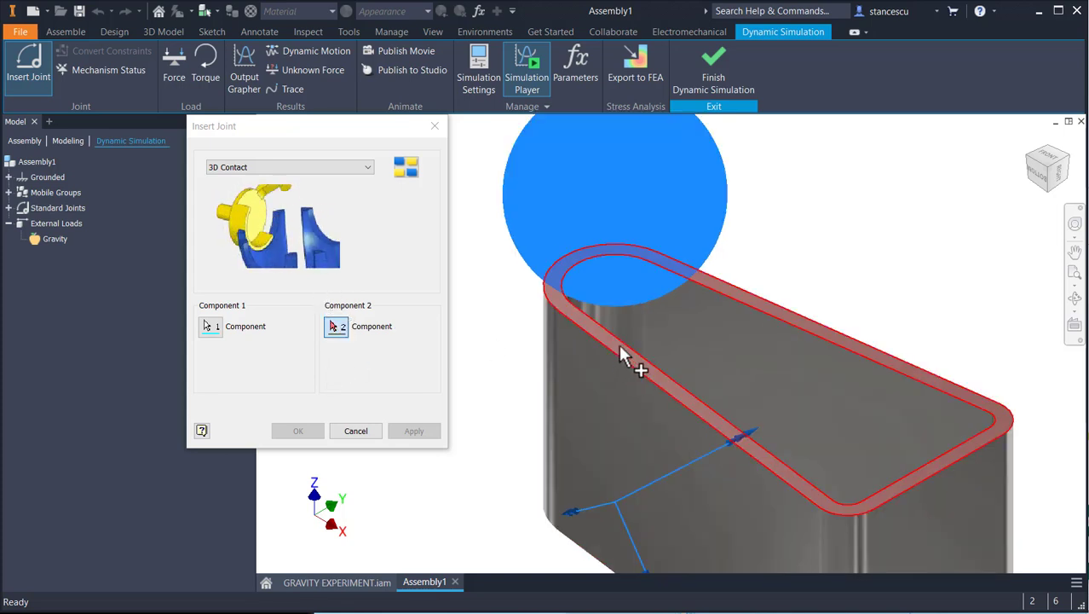
left_click(626, 360)
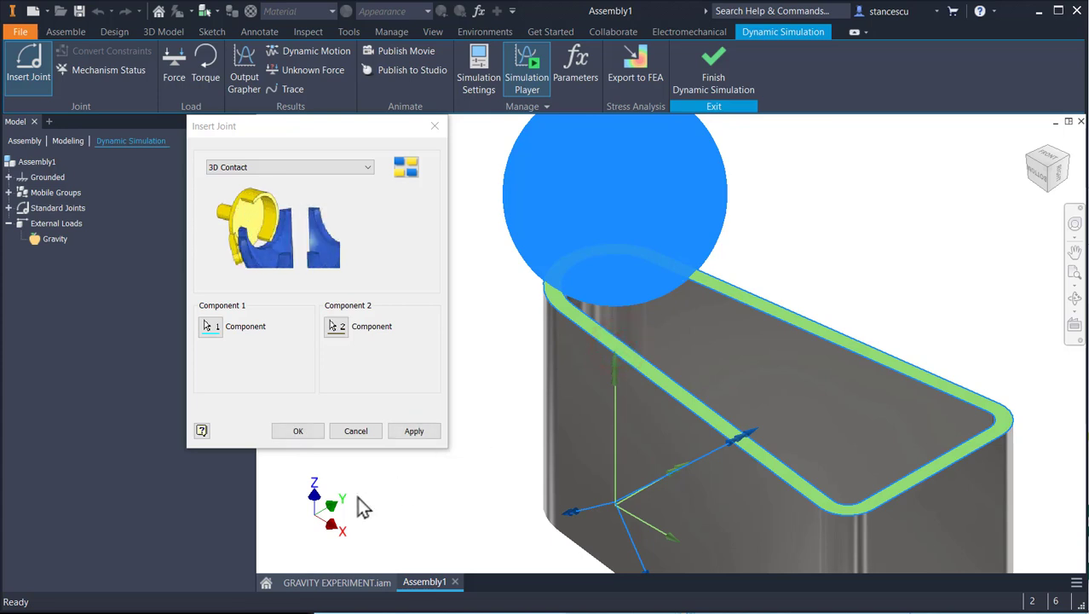
left_click(299, 432)
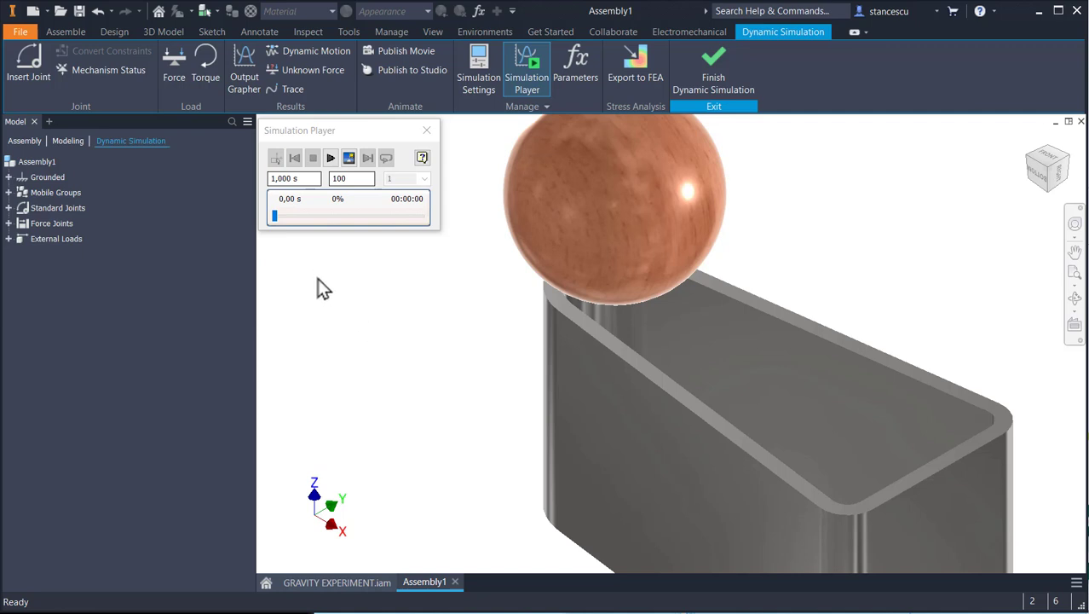
- Run the 1 s simulation with the contact joint, rewind and replay it, and return to construction mode
left_click(331, 158)
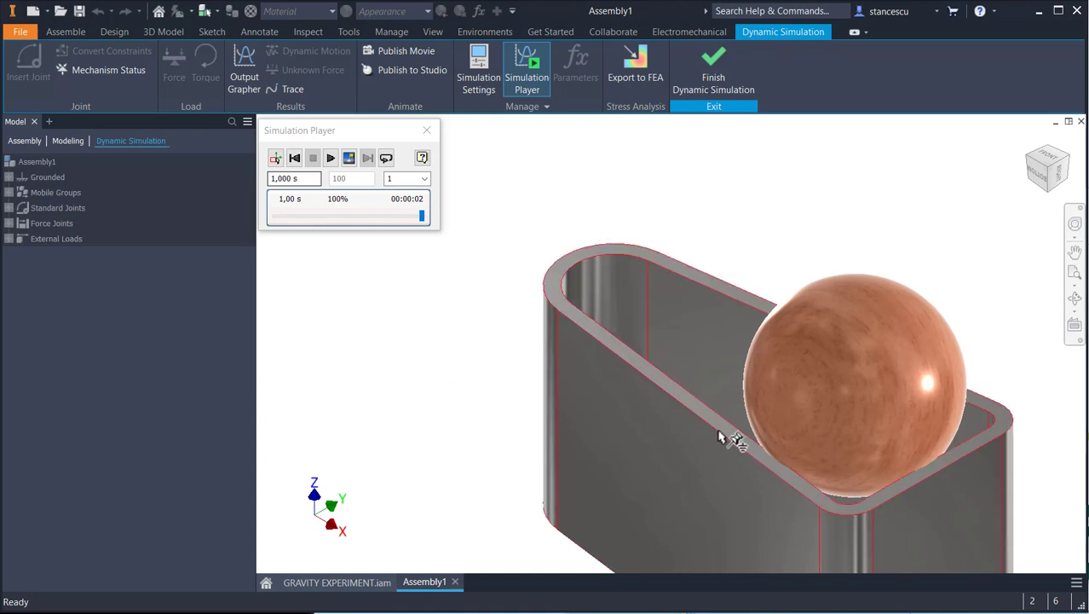
left_click(294, 159)
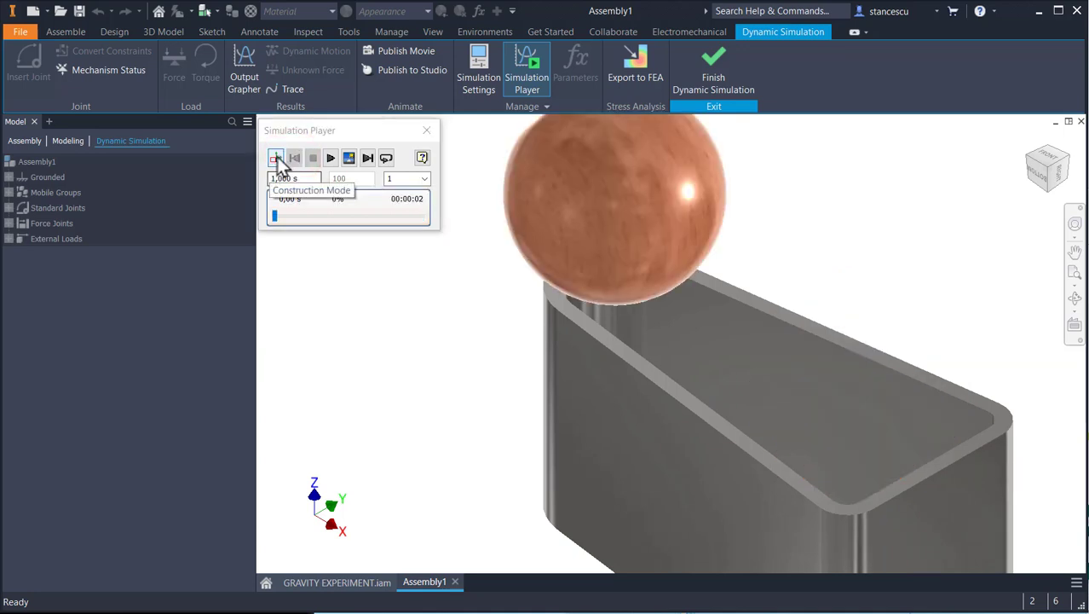
left_click(279, 160)
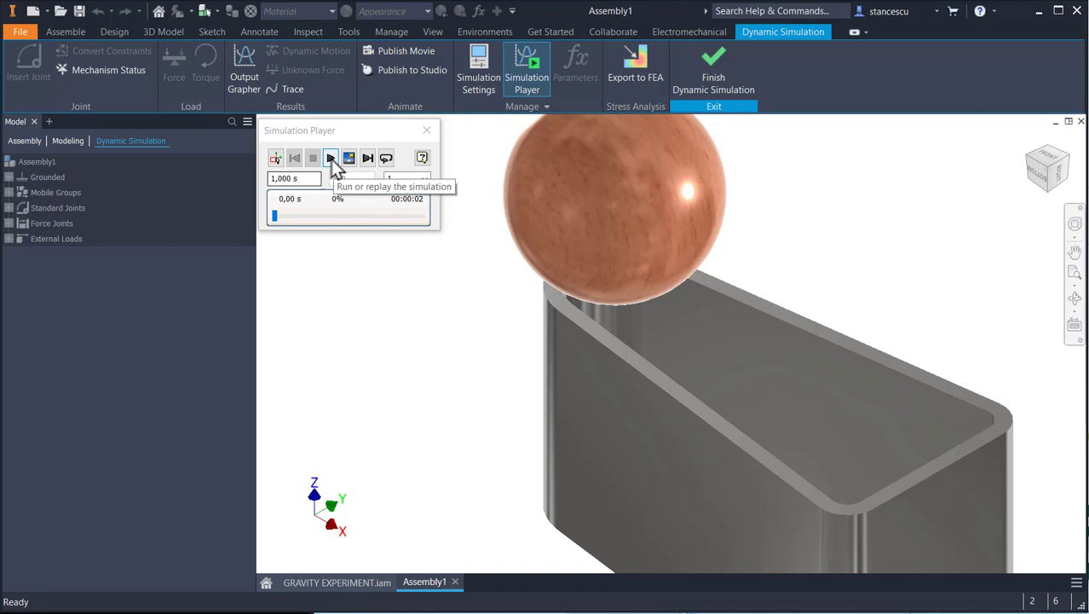
left_click(333, 162)
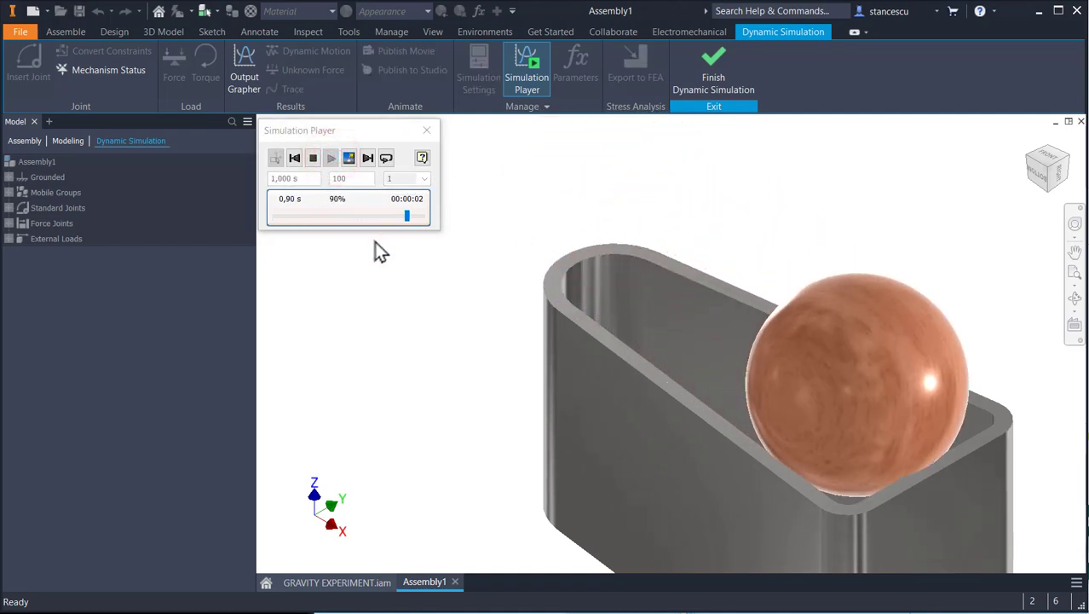
left_click(294, 159)
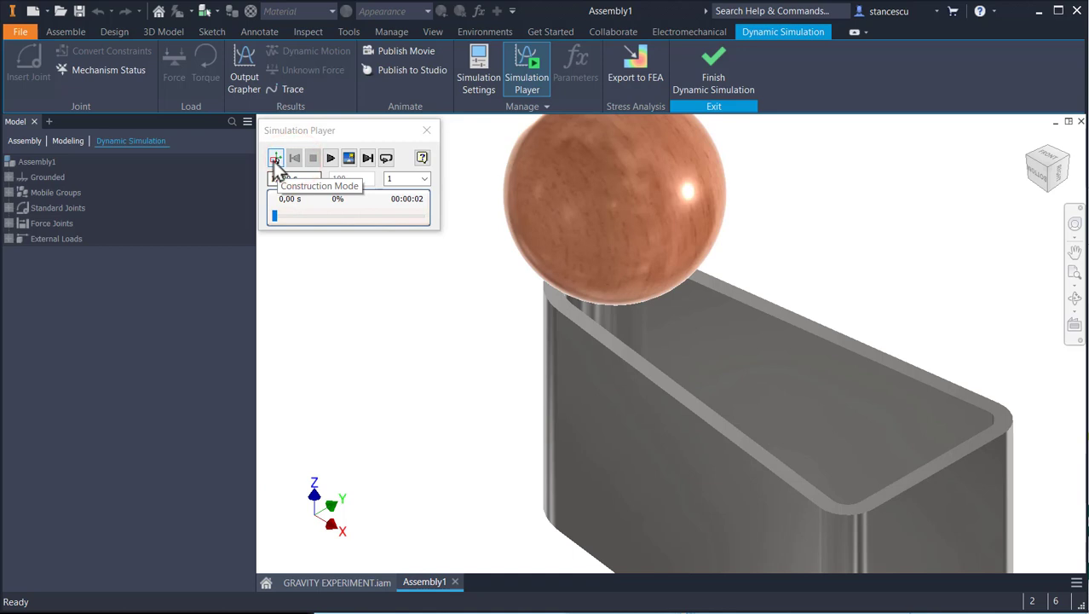
left_click(275, 159)
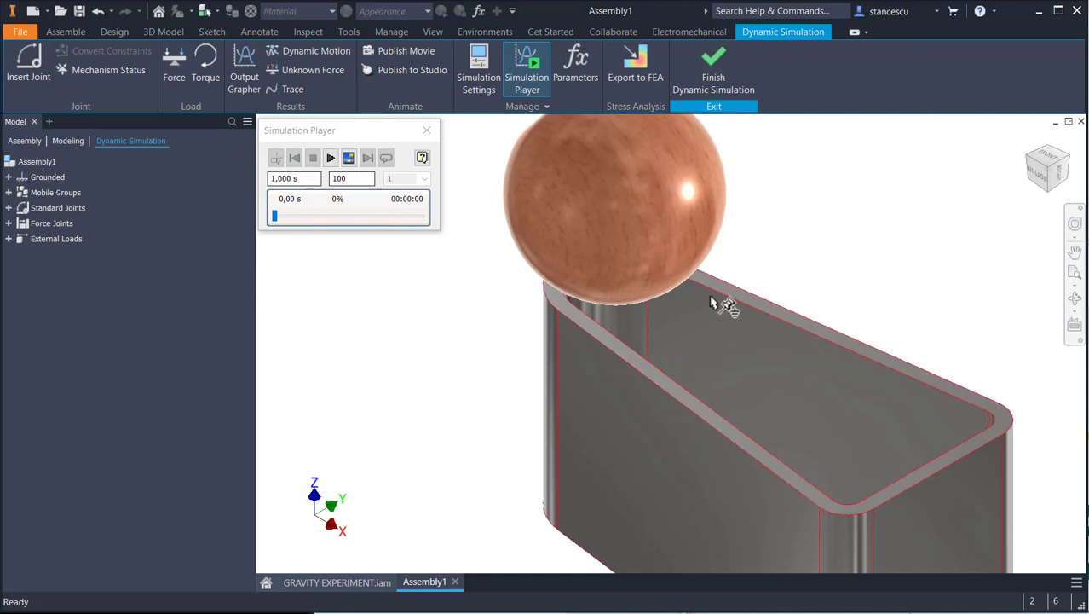
- Set the friction of the sphere-to-stand 3D Contact joint to 0.15
left_click(8, 224)
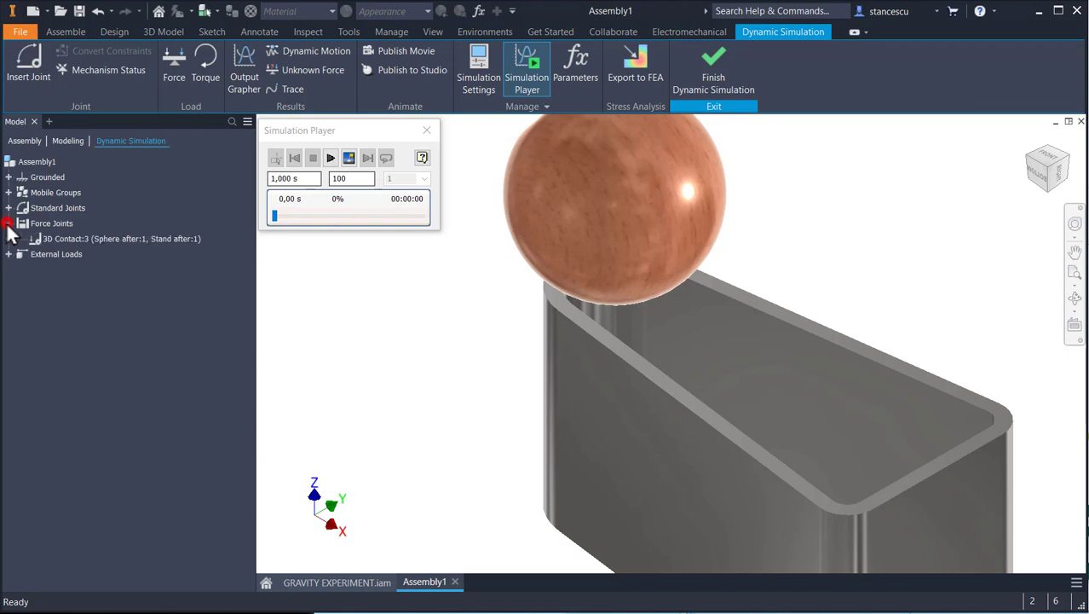
double_click(44, 237)
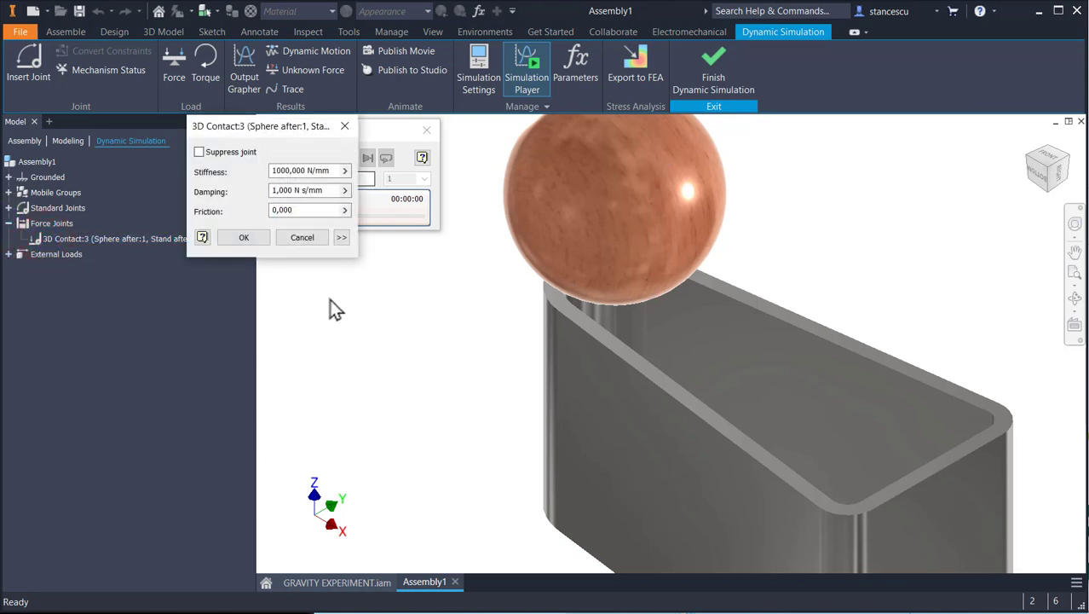
left_click(301, 210)
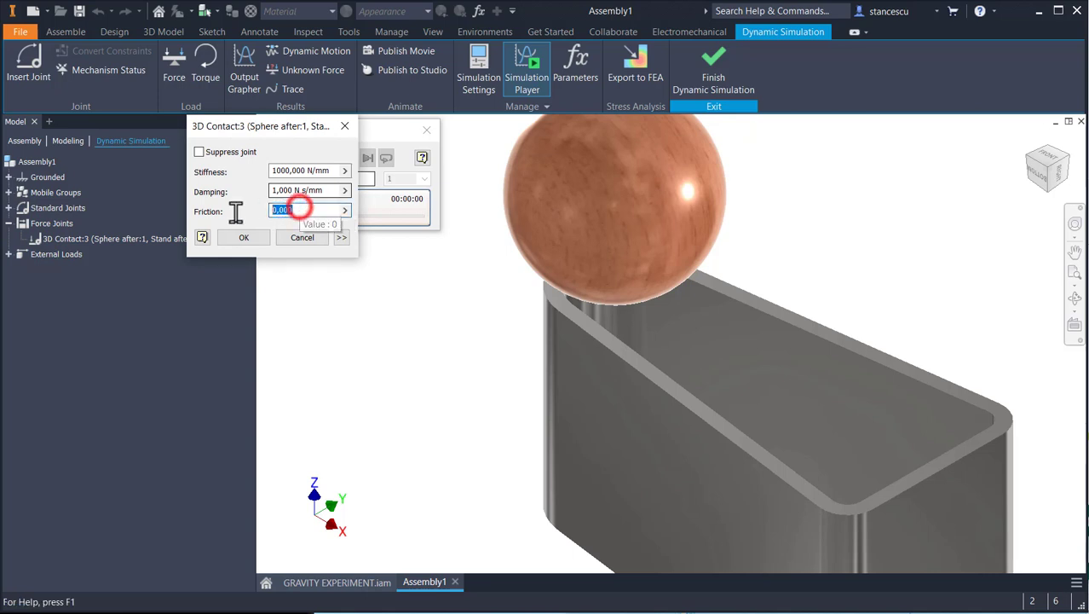
key("shift+Home")
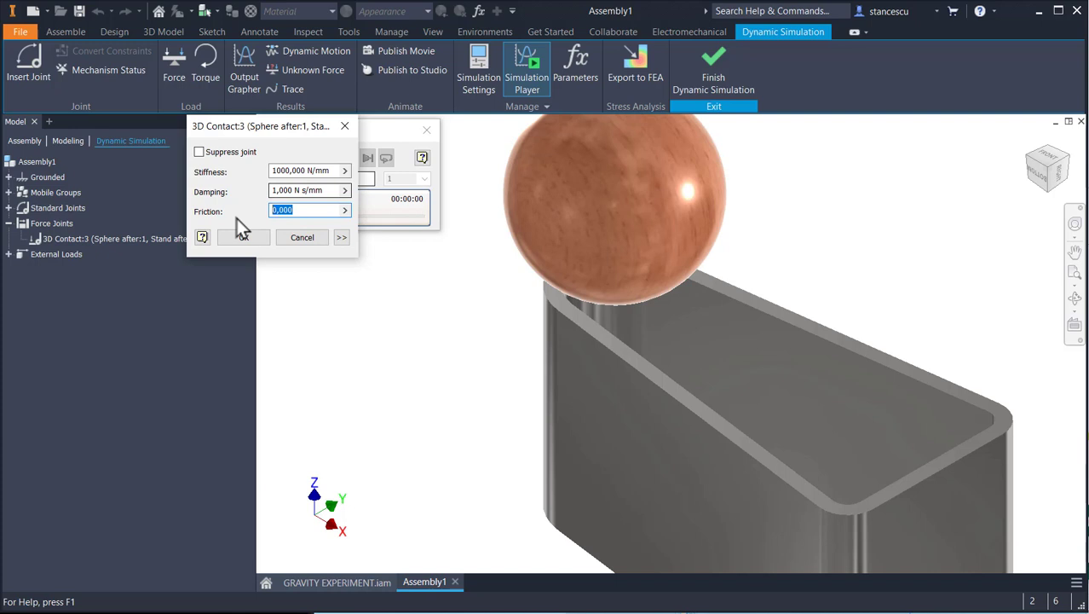
type("0.15")
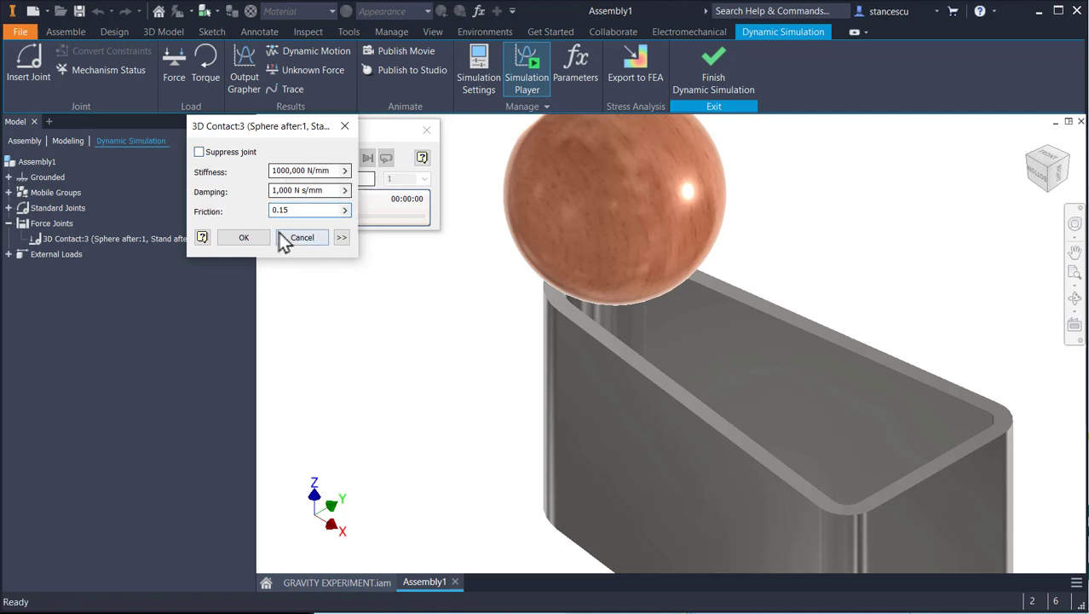
left_click(230, 241)
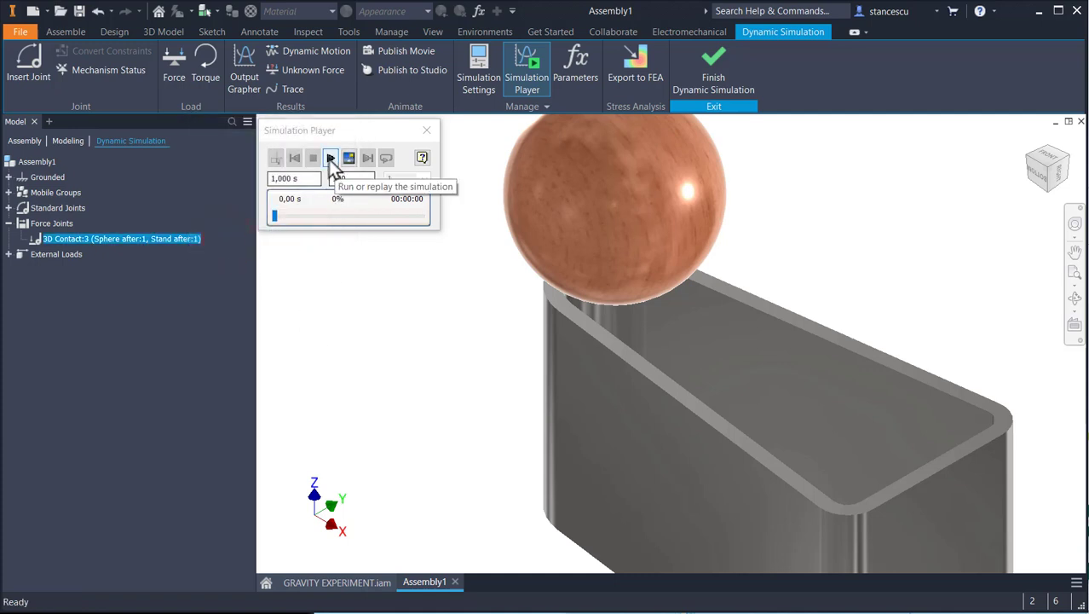
- Run the simulation with friction, view the reference assembly GRAVITY EXPERIMENT.iam for comparison, and return to Assembly1
left_click(332, 158)
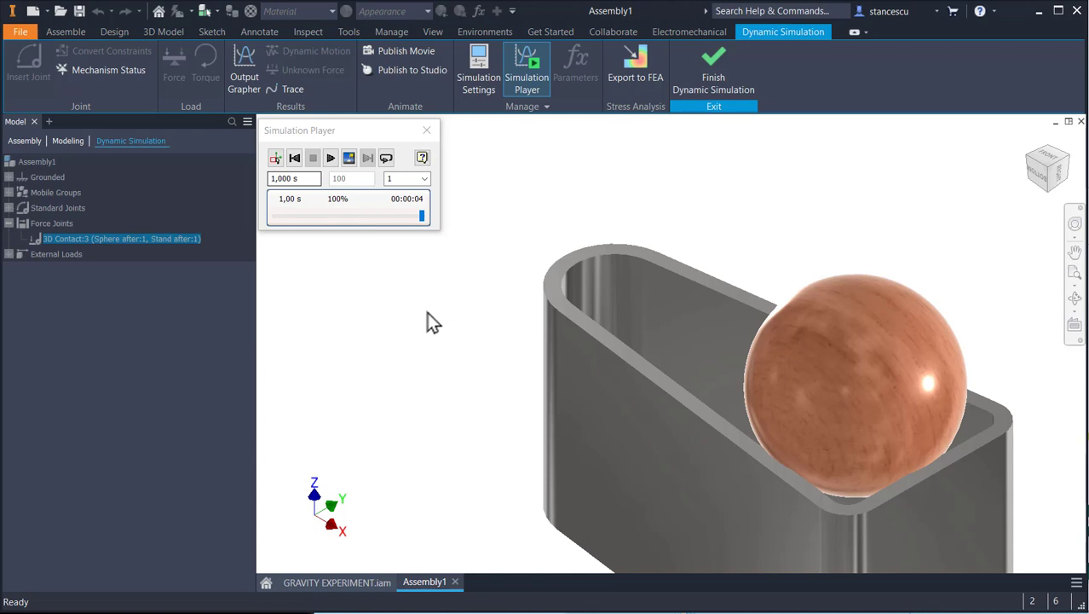
left_click(365, 585)
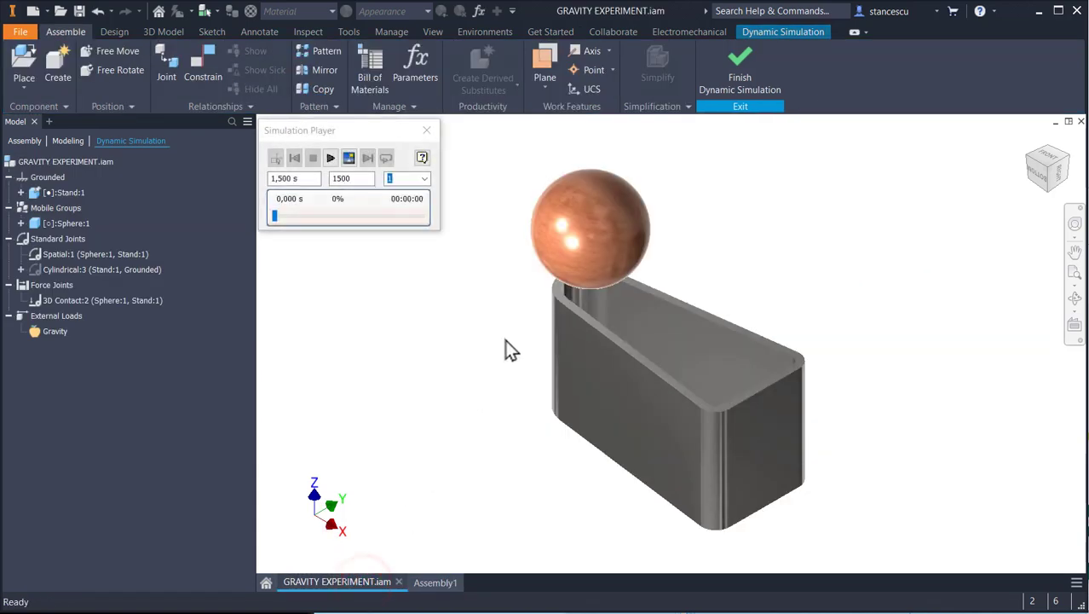
scroll(509, 350, "up", 3)
scroll(509, 350, "down", 3)
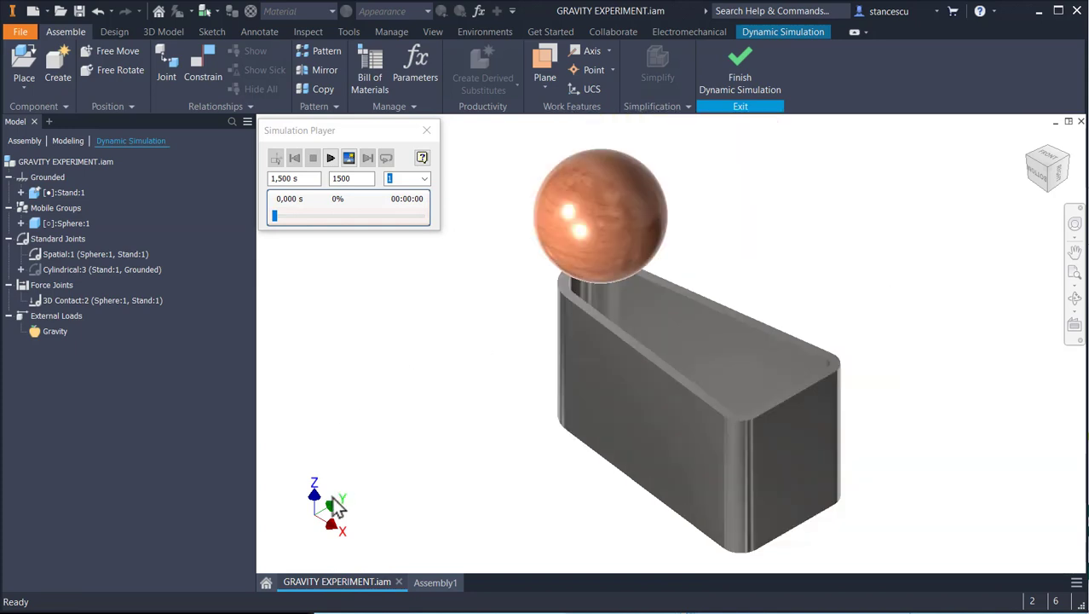
left_click(435, 583)
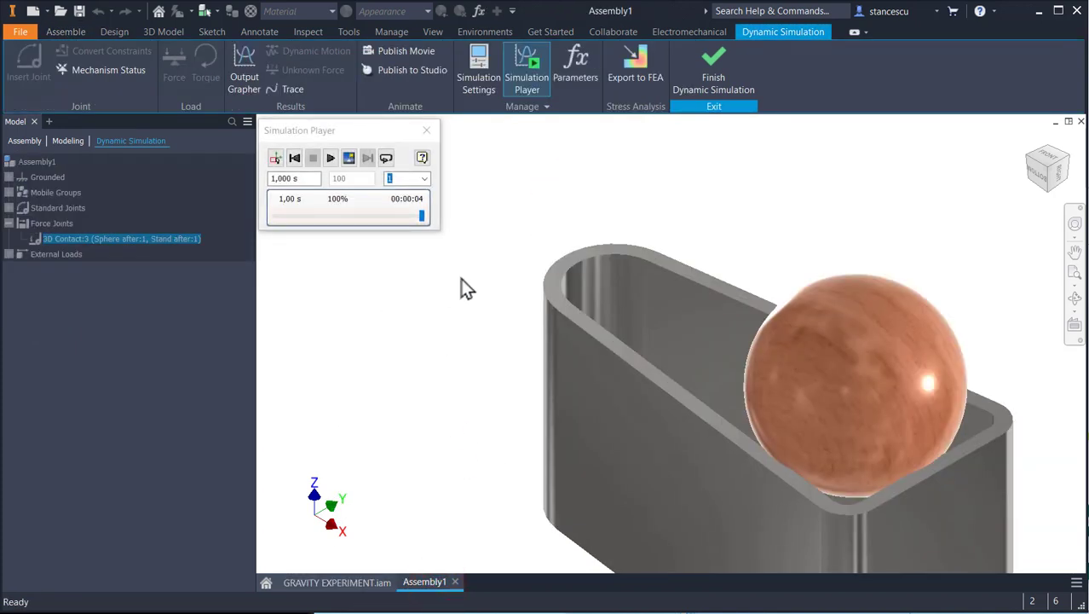
- Rewind the simulation, return to construction mode and exit the Dynamic Simulation environment
left_click(428, 35)
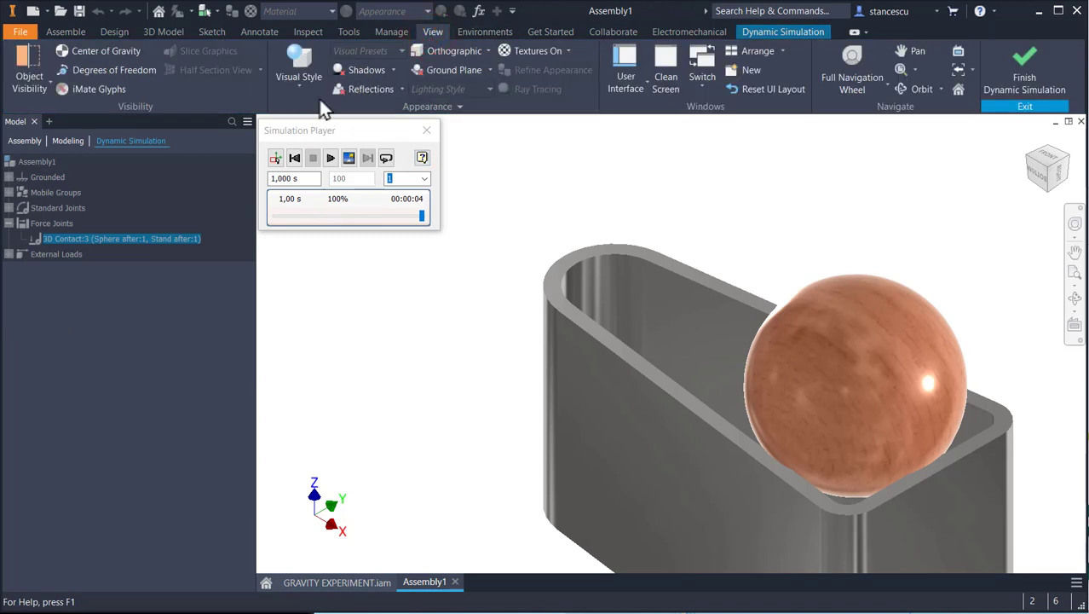
left_click(555, 175)
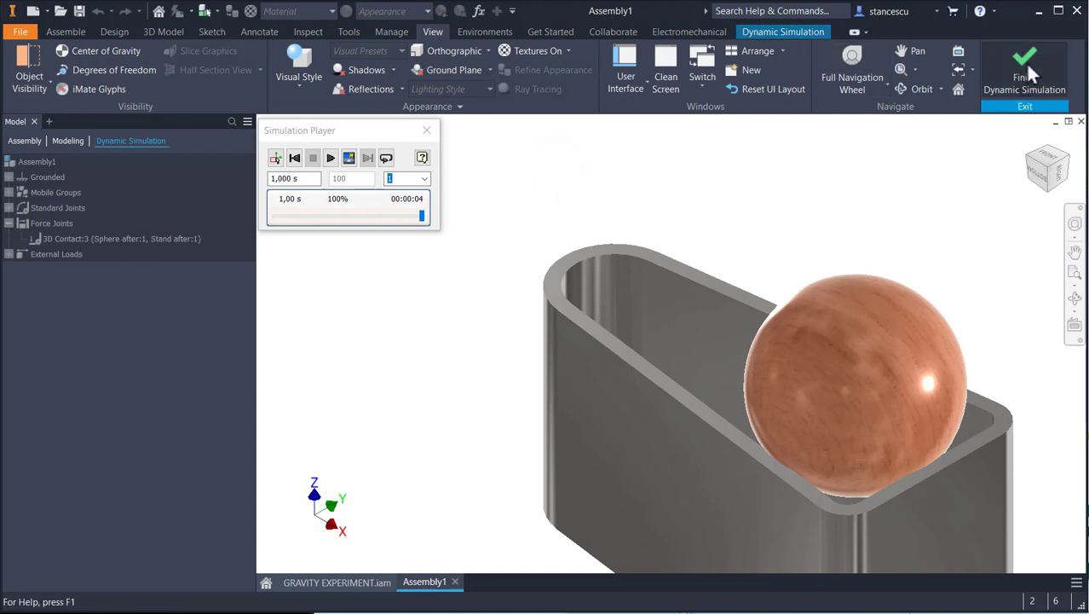
left_click(294, 158)
left_click(276, 158)
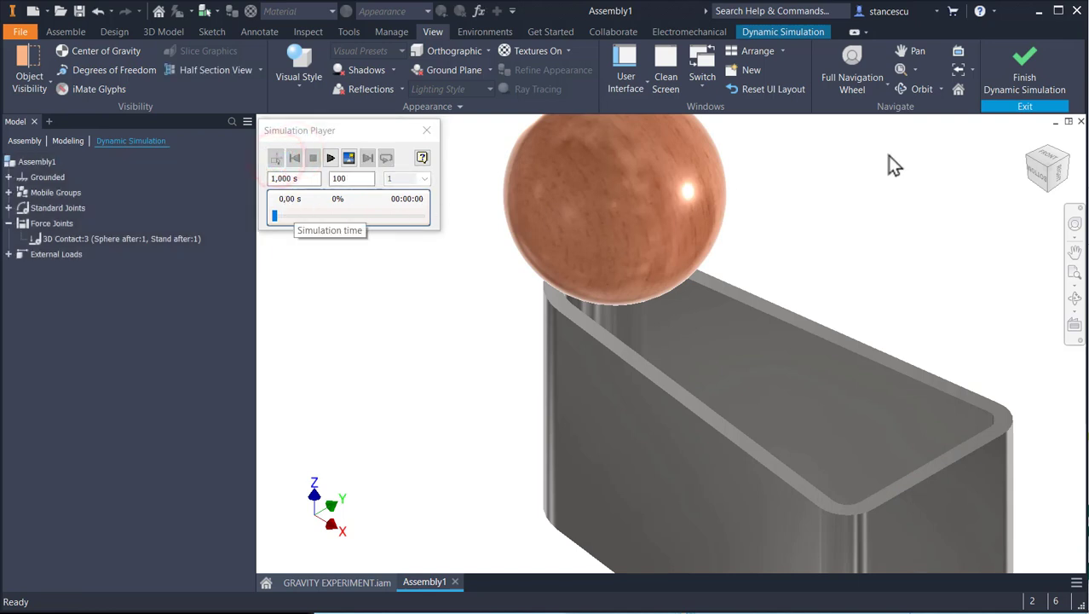
left_click(1025, 64)
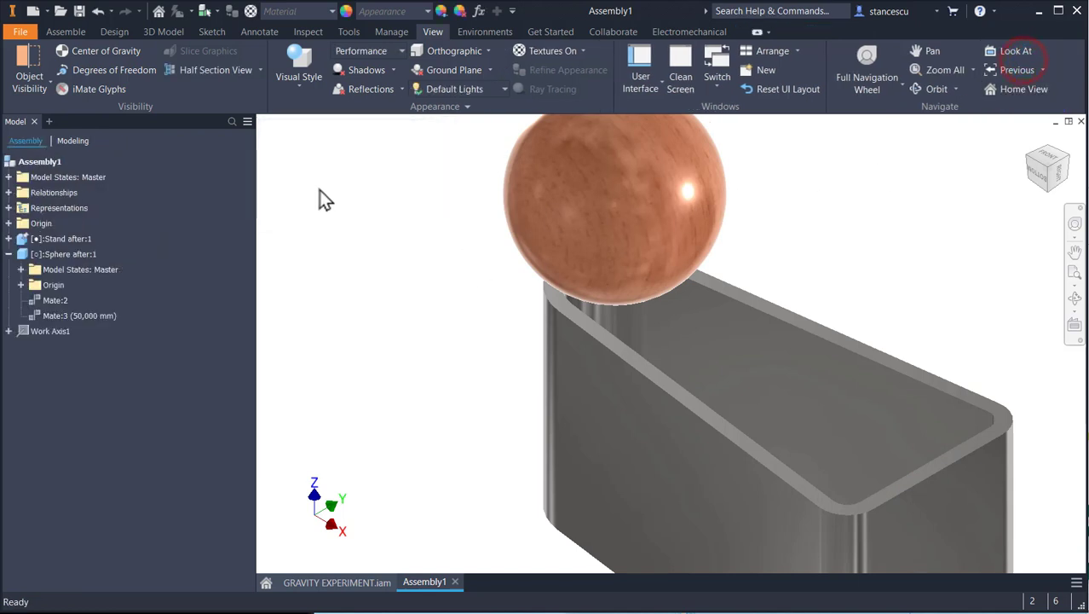
- Apply the Two Lights lighting style to the assembly and open the lighting style settings
left_click(452, 90)
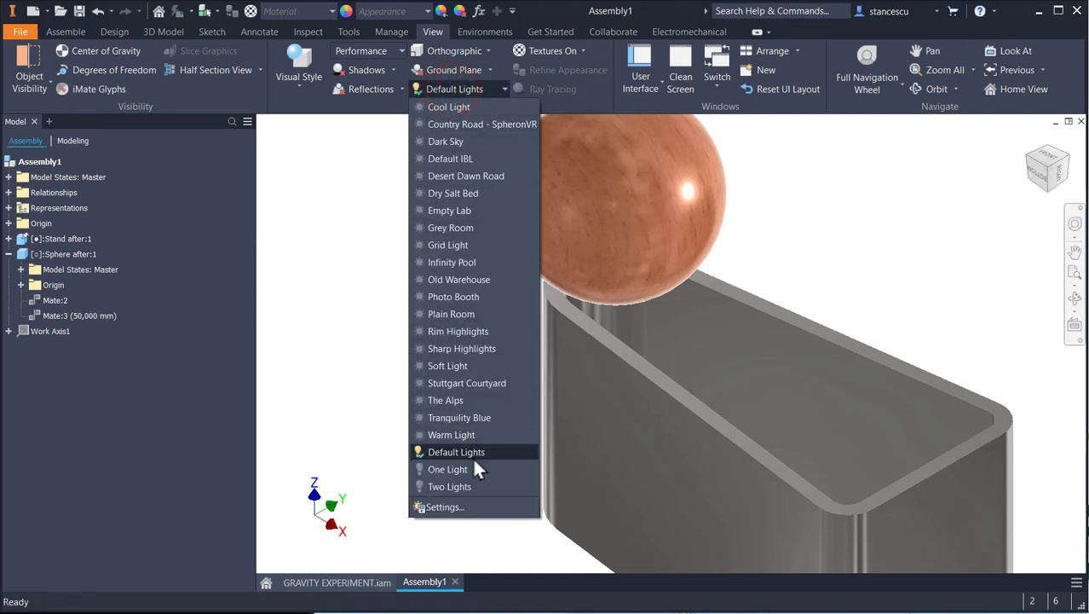
left_click(469, 487)
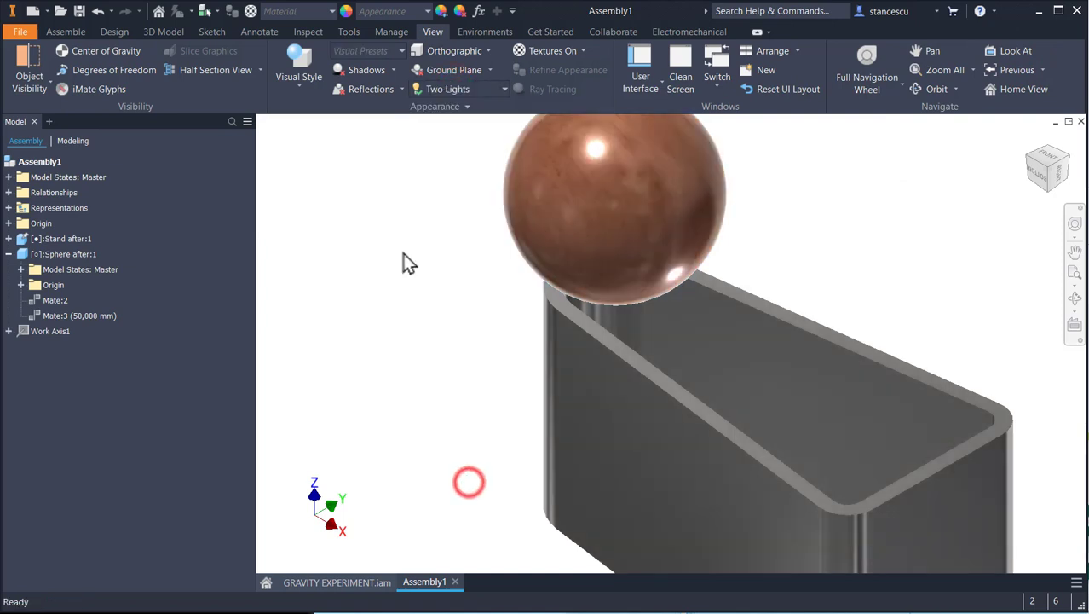
left_click(444, 93)
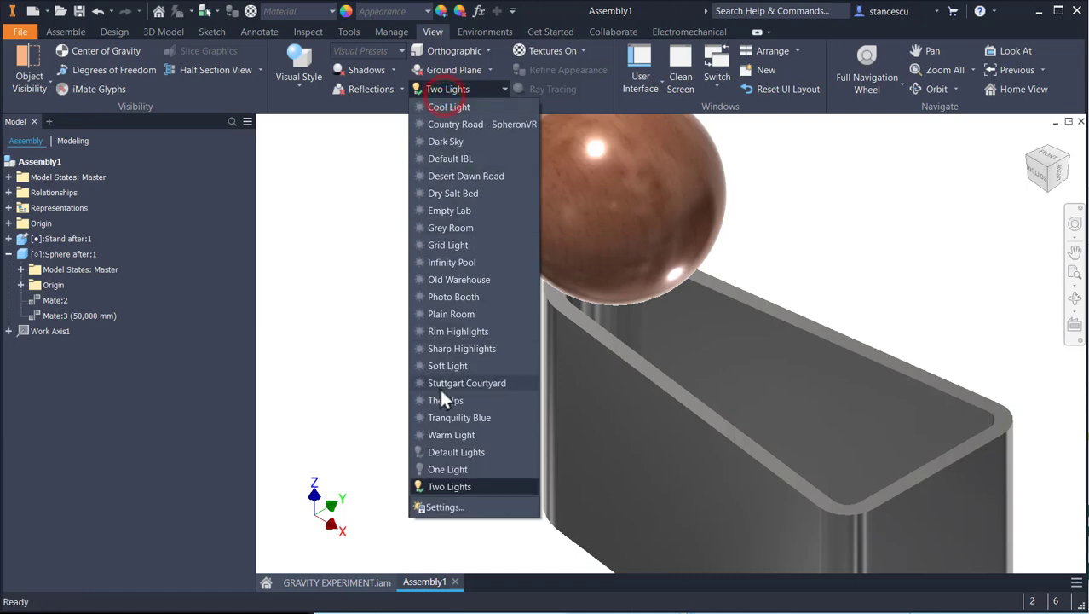
left_click(448, 512)
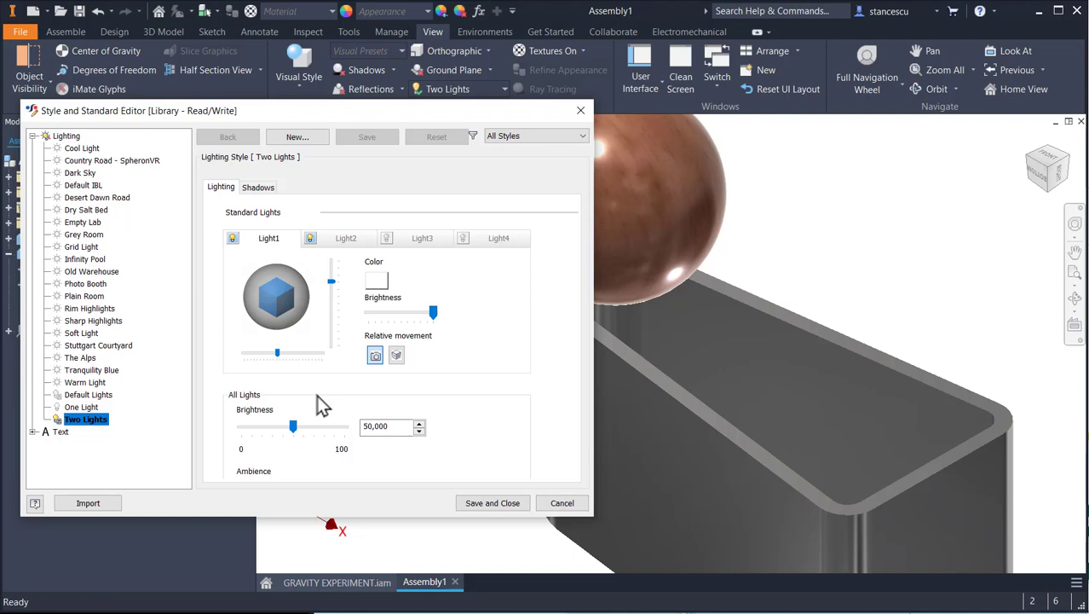
- Redirect Light1 of the Two Lights style by lowering its vertical position and setting its horizontal angle to about -37
left_click(329, 282)
mouse_move(329, 282)
left_mouse_down()
mouse_move(334, 305)
mouse_move(332, 292)
left_mouse_up()
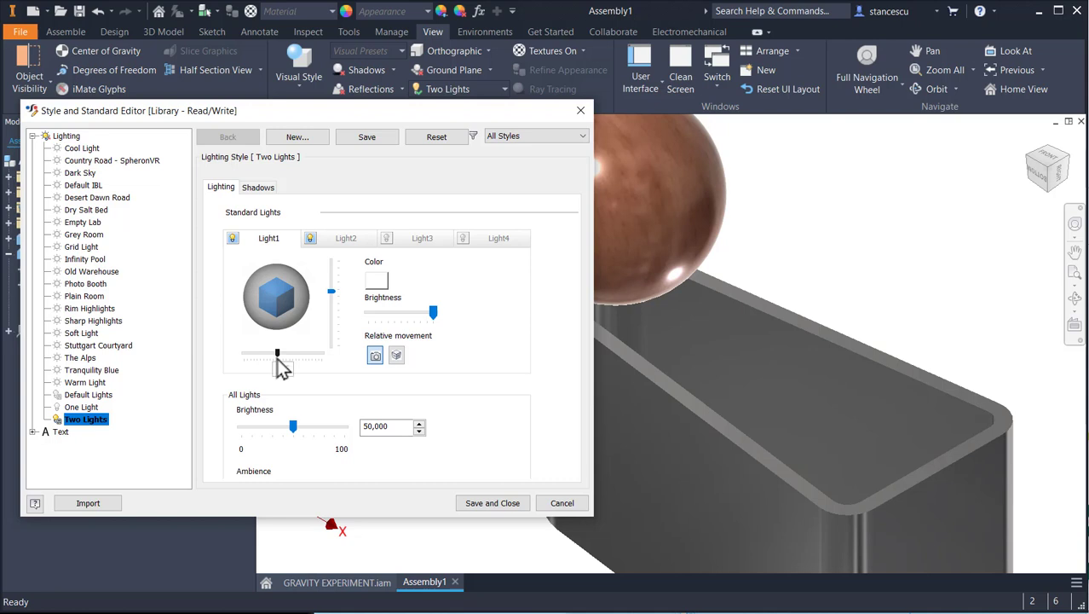
mouse_move(277, 357)
left_mouse_down()
mouse_move(267, 355)
mouse_move(273, 369)
left_mouse_up()
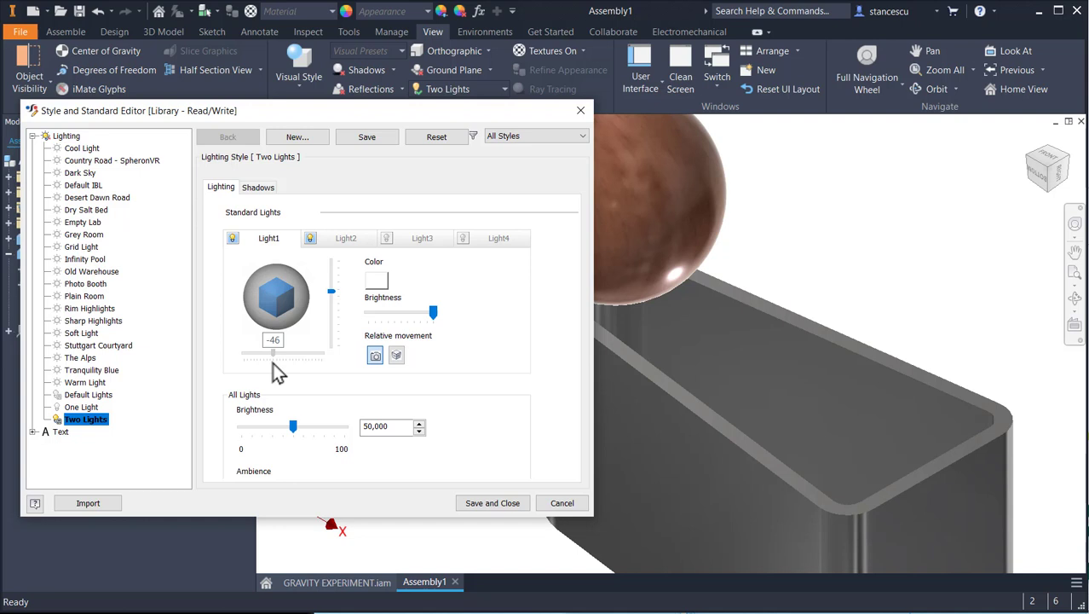
left_click_drag(273, 362, 278, 364)
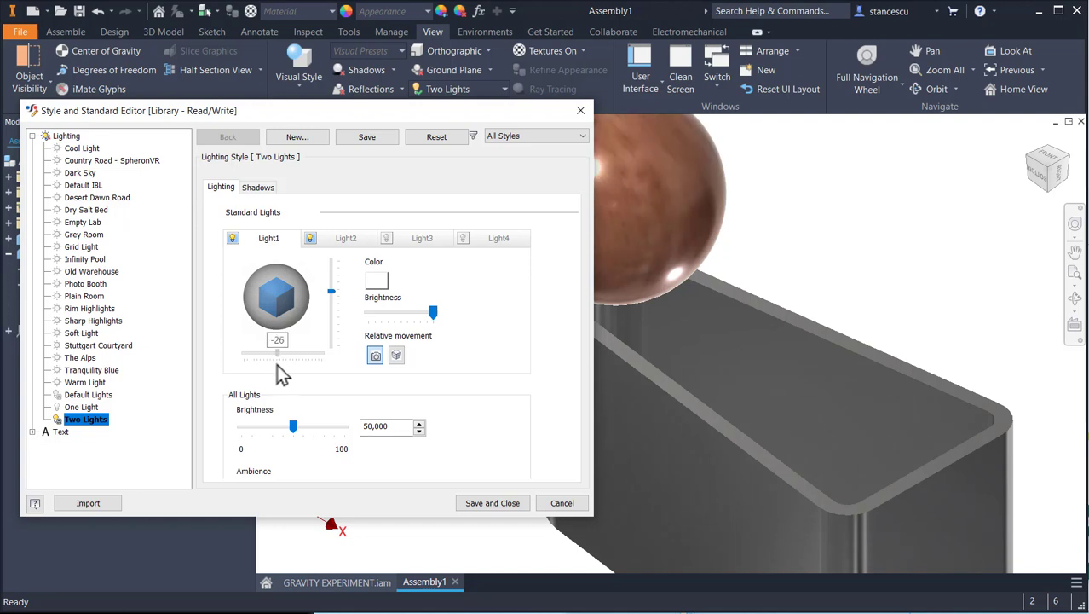
left_click_drag(277, 364, 278, 366)
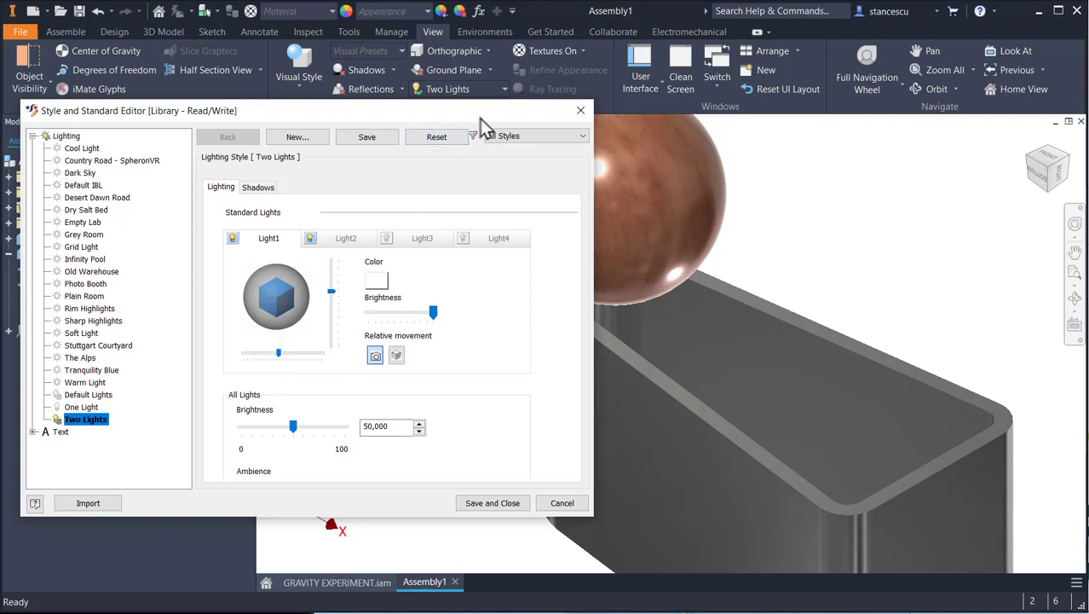
left_click_drag(483, 110, 367, 98)
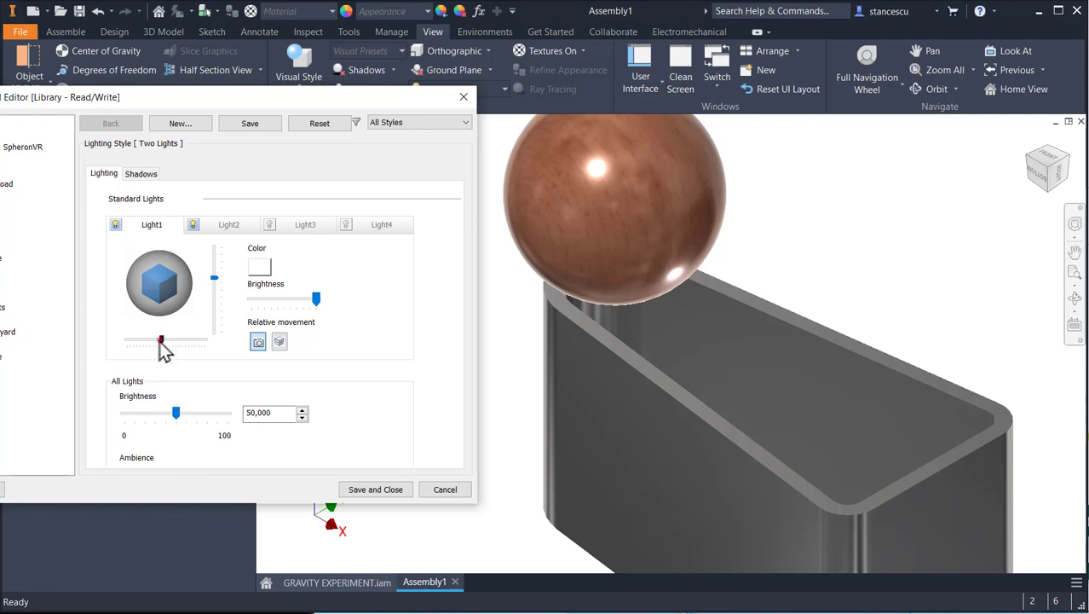
left_click_drag(164, 351, 158, 375)
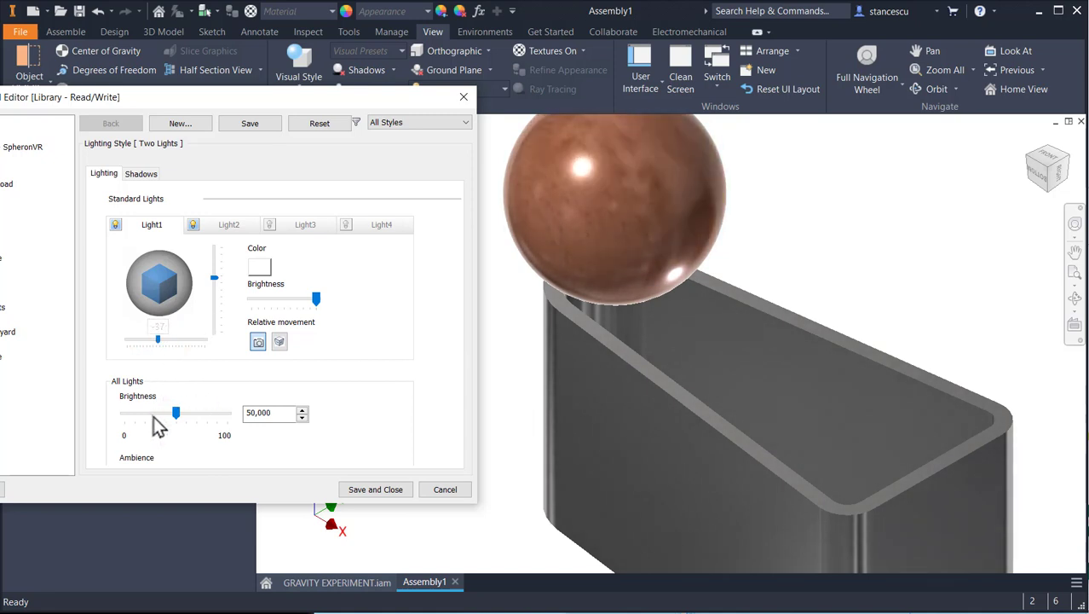
- Change the colour of Light2 in the Two Lights style to white
left_click(218, 228)
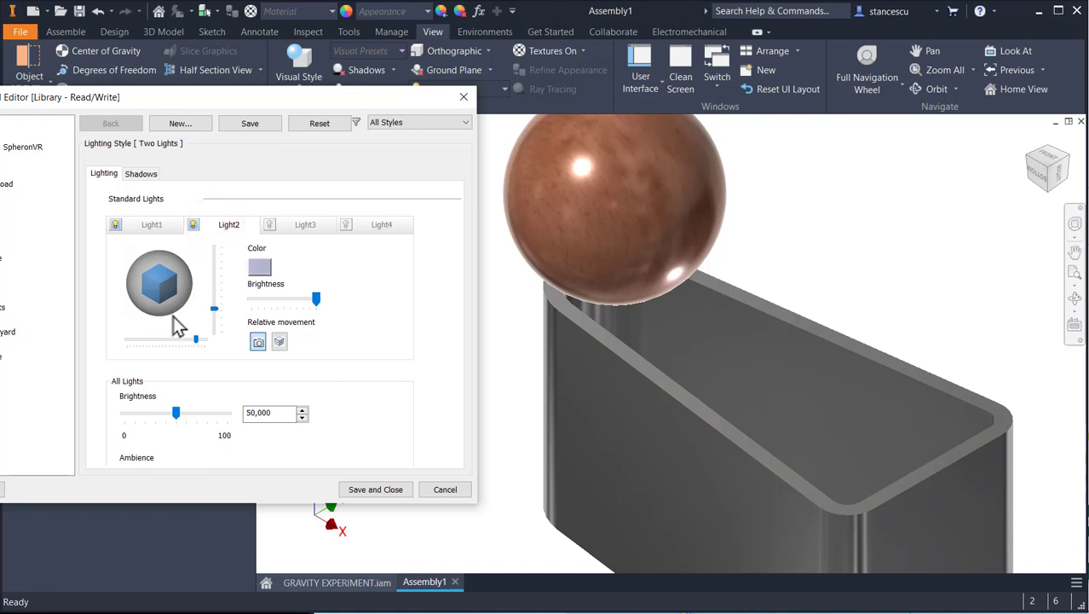
left_click(259, 270)
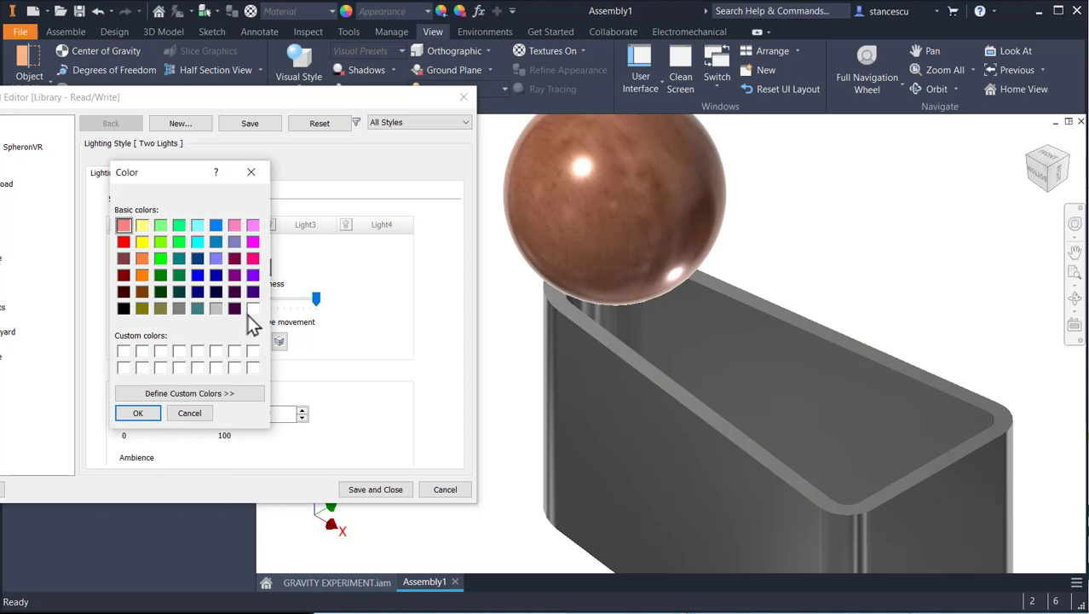
left_click(253, 308)
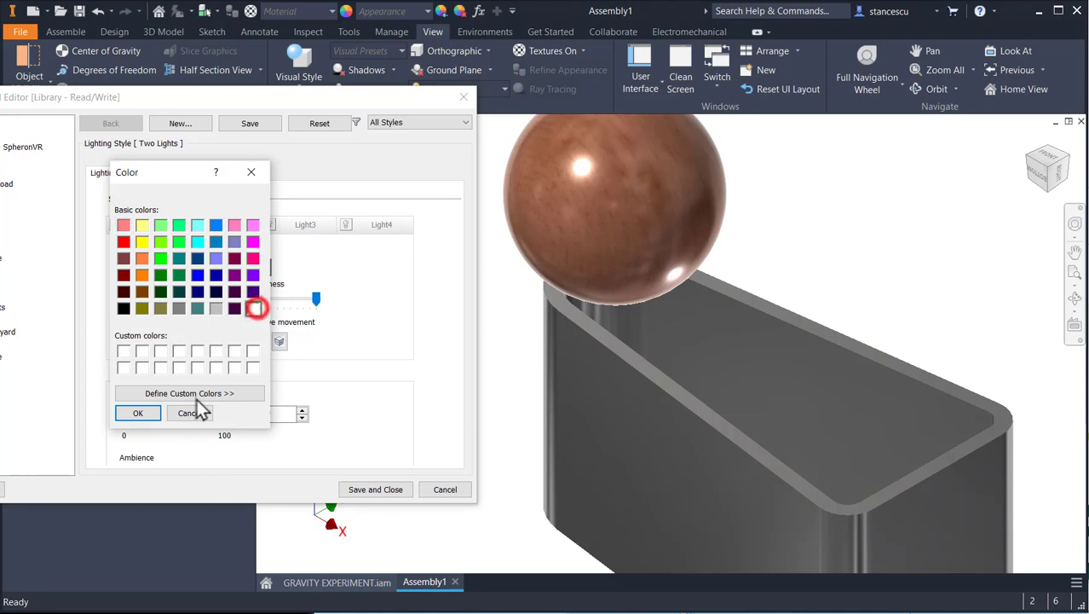
left_click(142, 415)
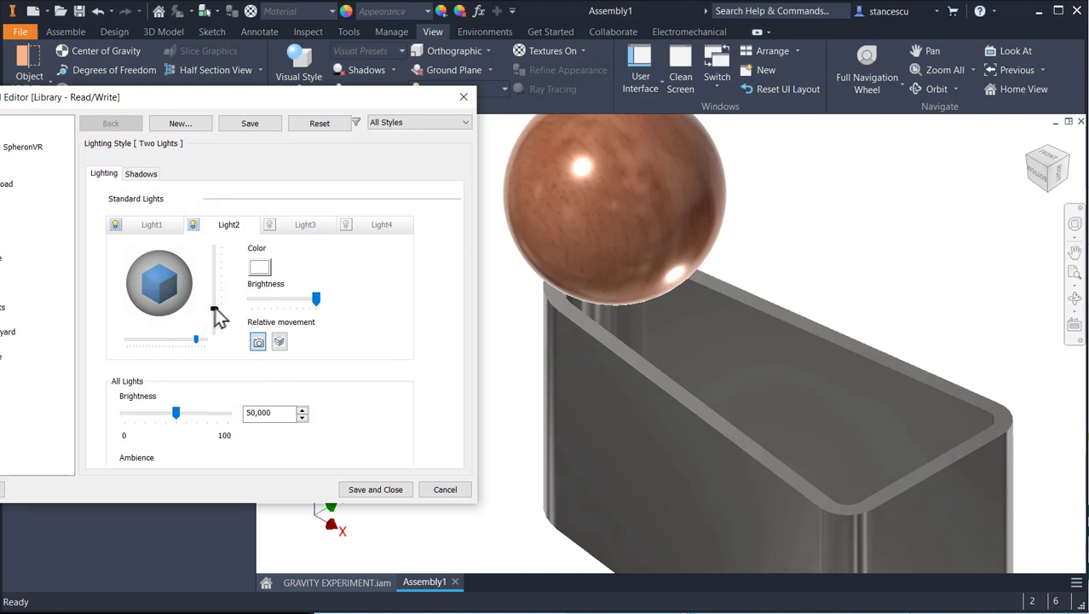
- Raise Light2 and swing it horizontally to the front of the sphere, then save the Two Lights style and close the editor
mouse_move(214, 311)
left_mouse_down()
mouse_move(215, 298)
mouse_move(226, 306)
mouse_move(214, 298)
left_mouse_up()
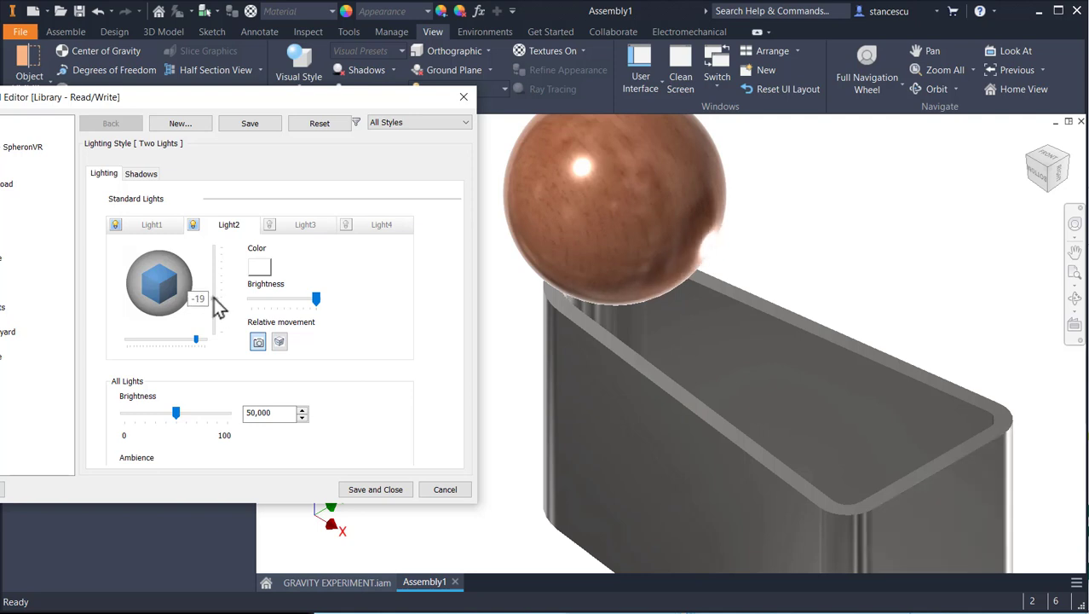
left_click_drag(214, 299, 214, 291)
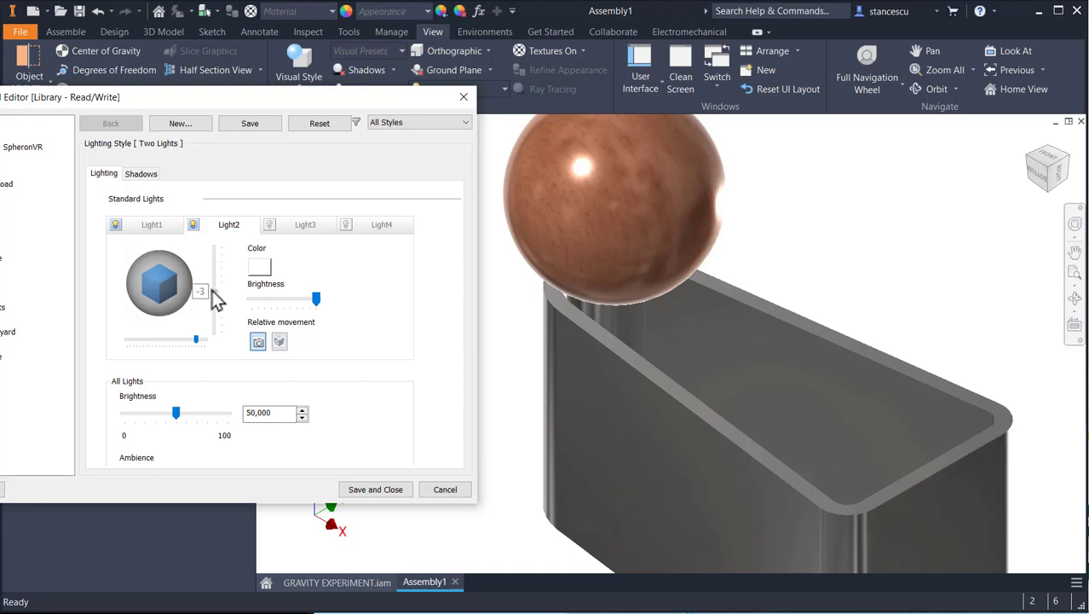
mouse_move(218, 299)
left_mouse_down()
mouse_move(216, 314)
mouse_move(213, 304)
left_mouse_up()
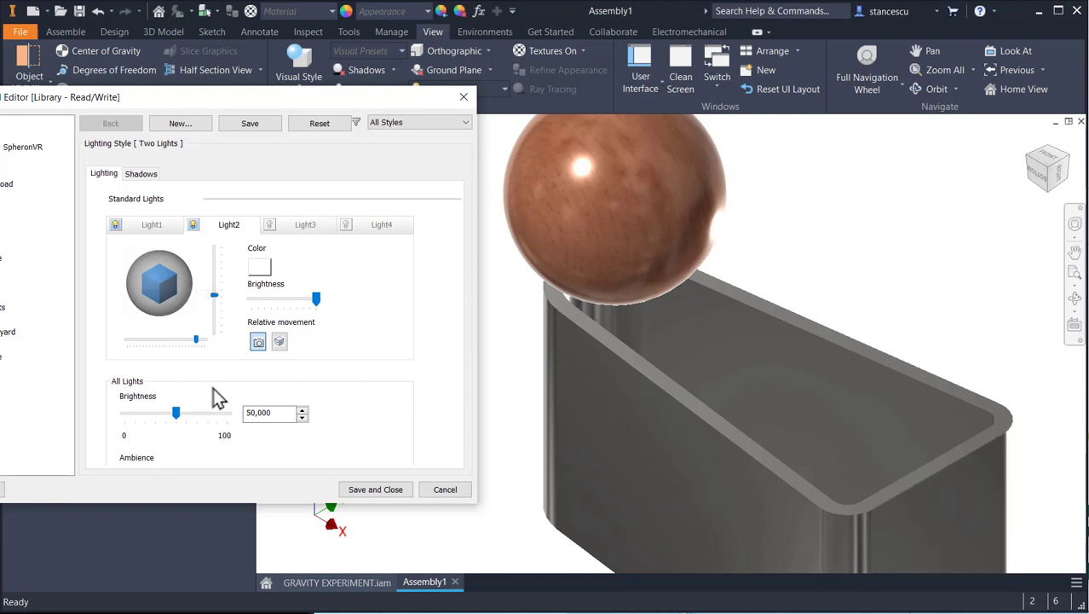
mouse_move(196, 341)
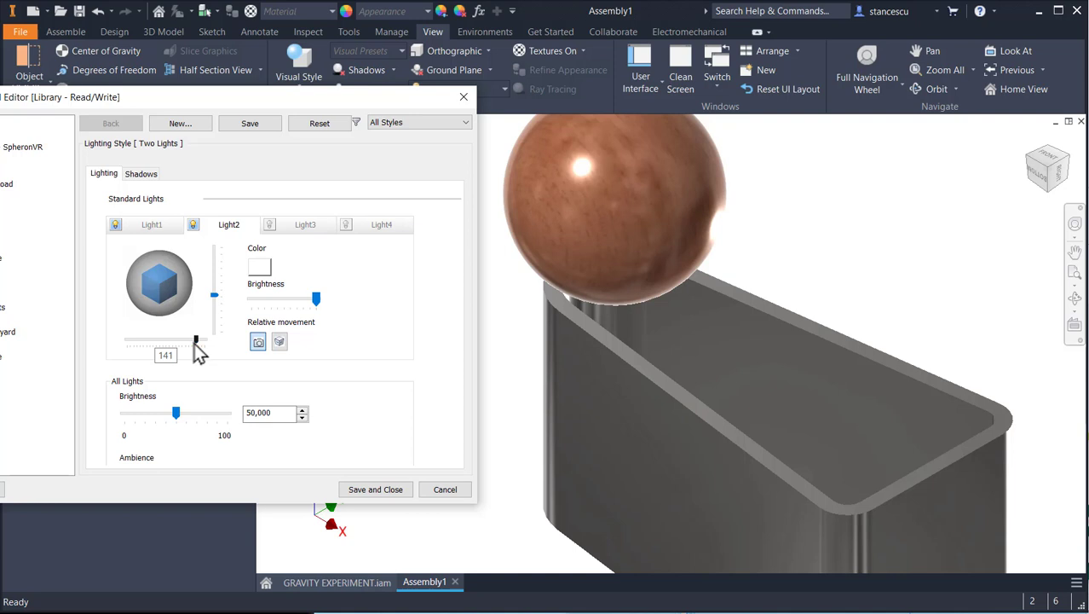
left_click_drag(196, 341, 160, 378)
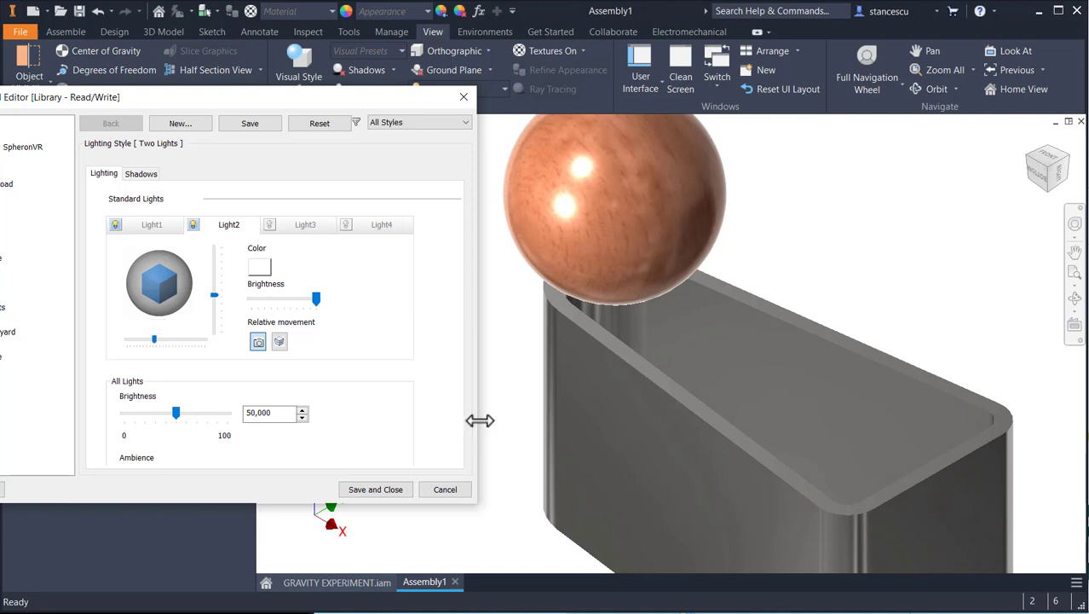
left_click(375, 492)
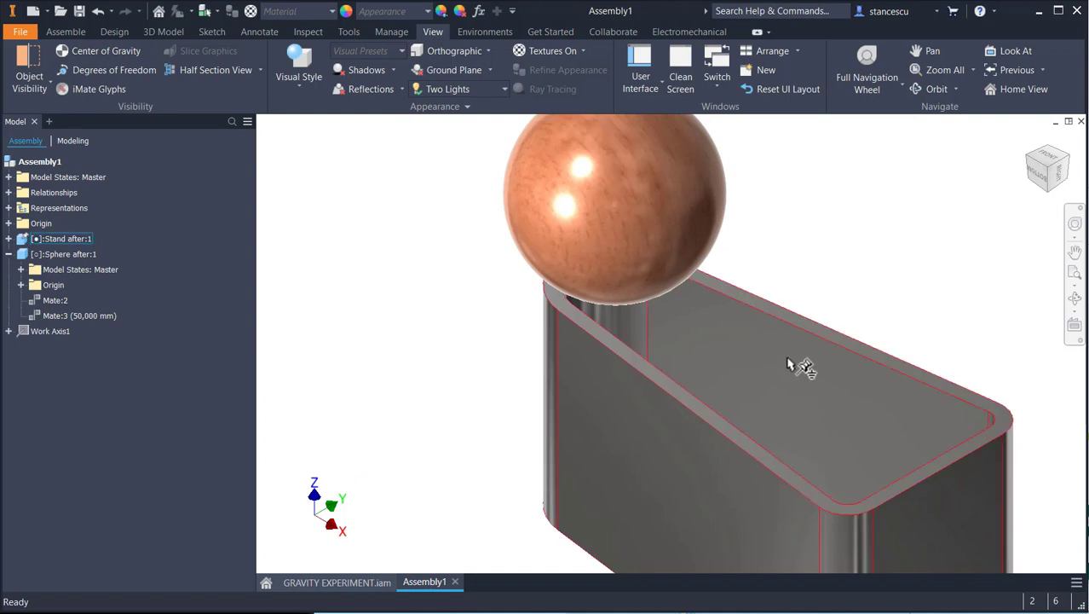
left_click(418, 367)
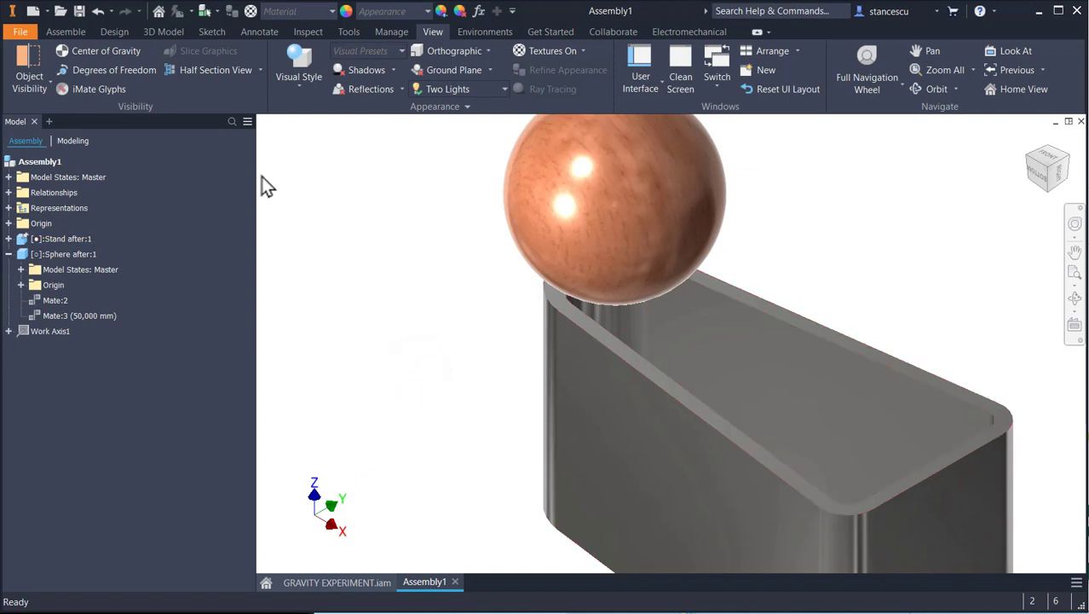
- Reenter the Dynamic Simulation environment, run the 1 s simulation under the new lighting, rewind it and return to construction mode
left_click(486, 32)
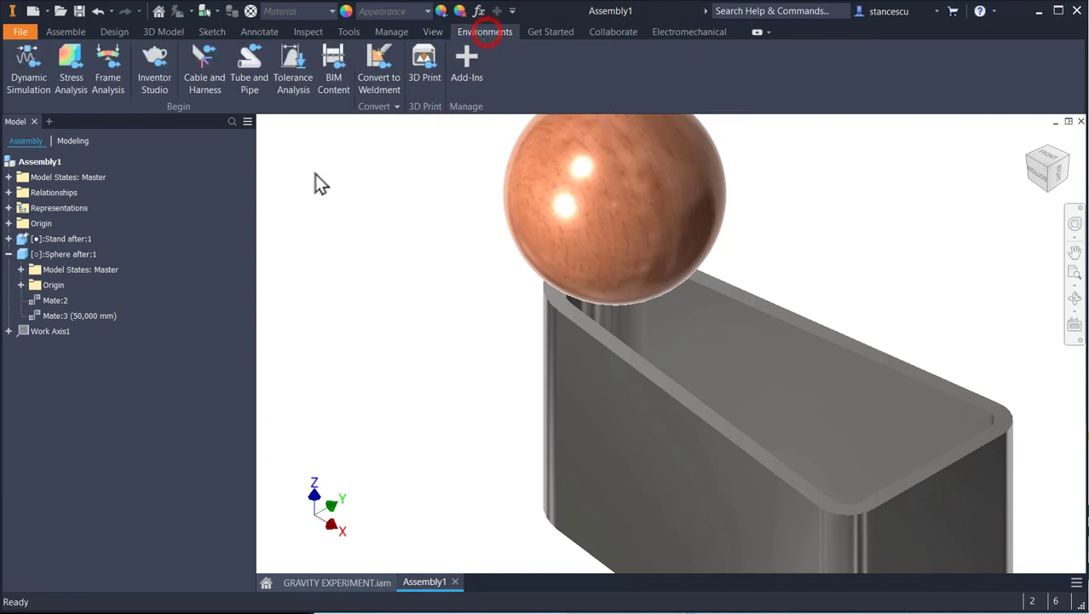
left_click(26, 75)
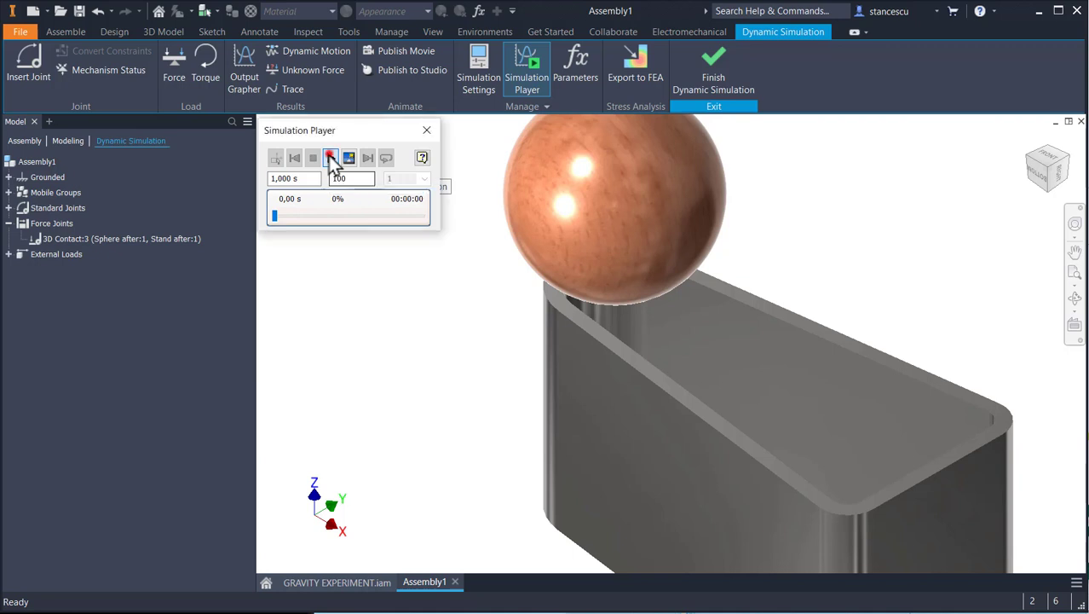
left_click(331, 159)
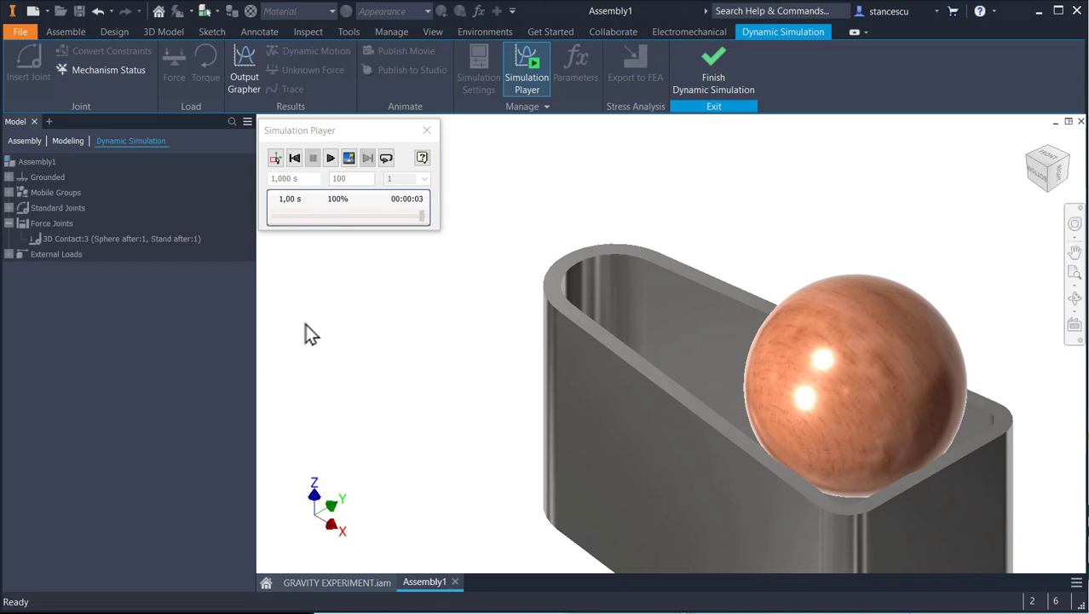
left_click(295, 158)
left_click(275, 158)
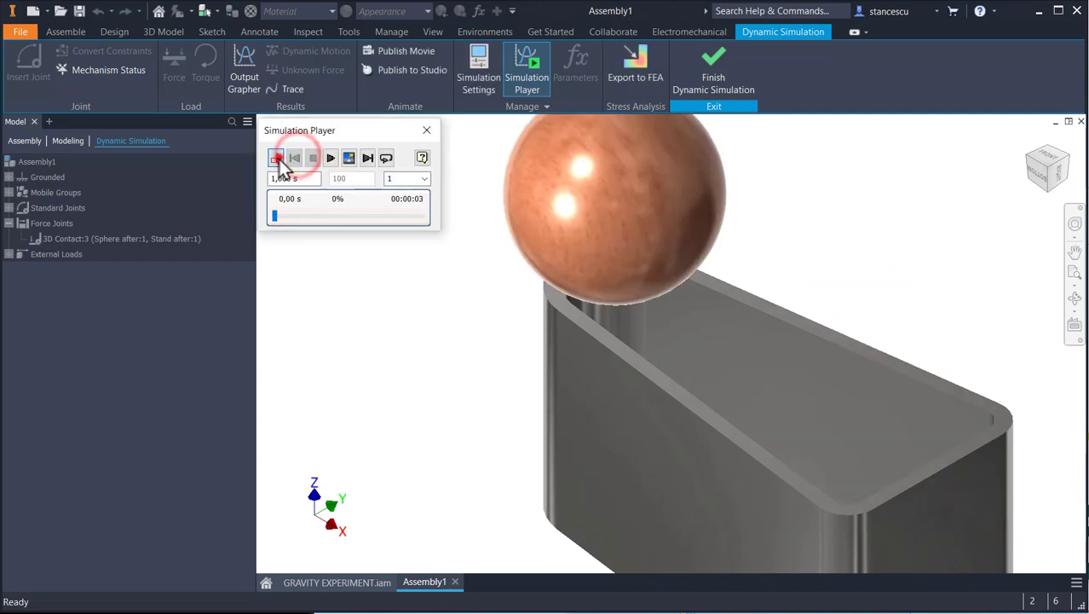